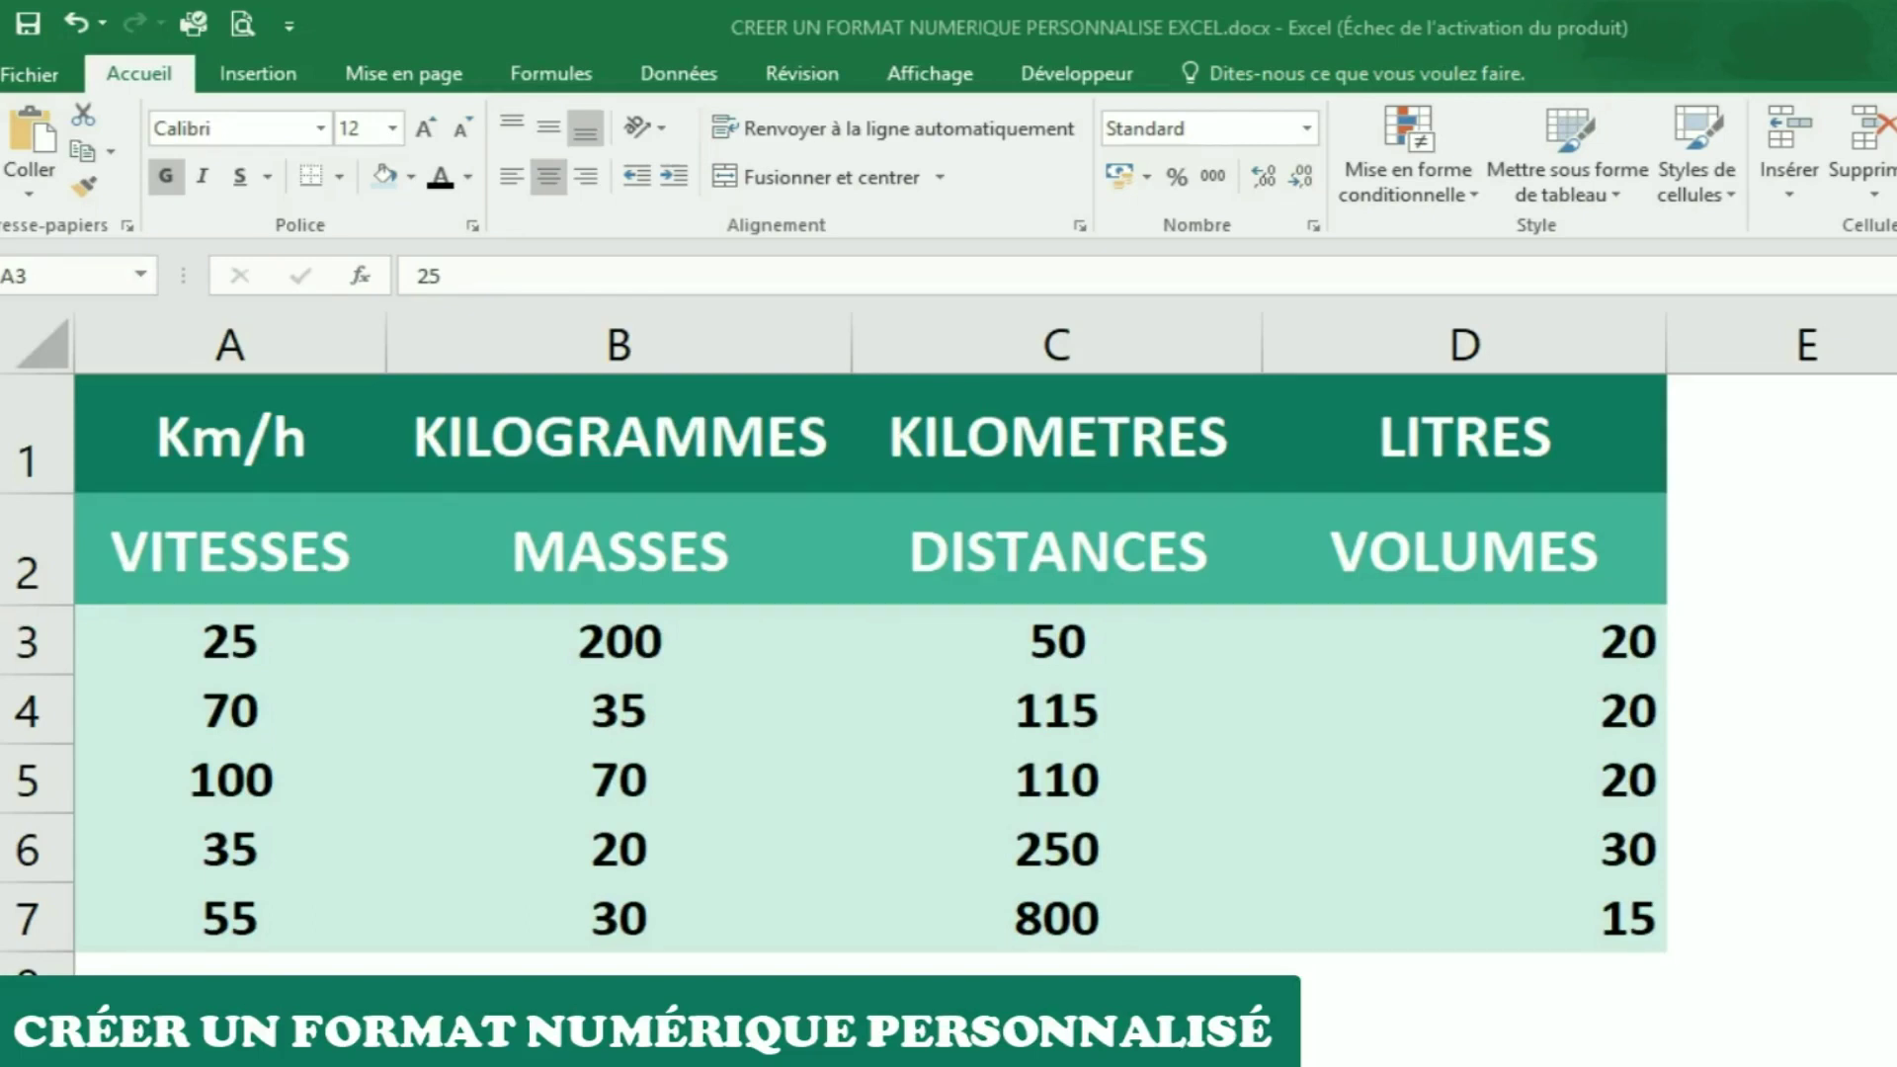
Step: Select the five speed values in A3:A7 under VITESSES
click(232, 628)
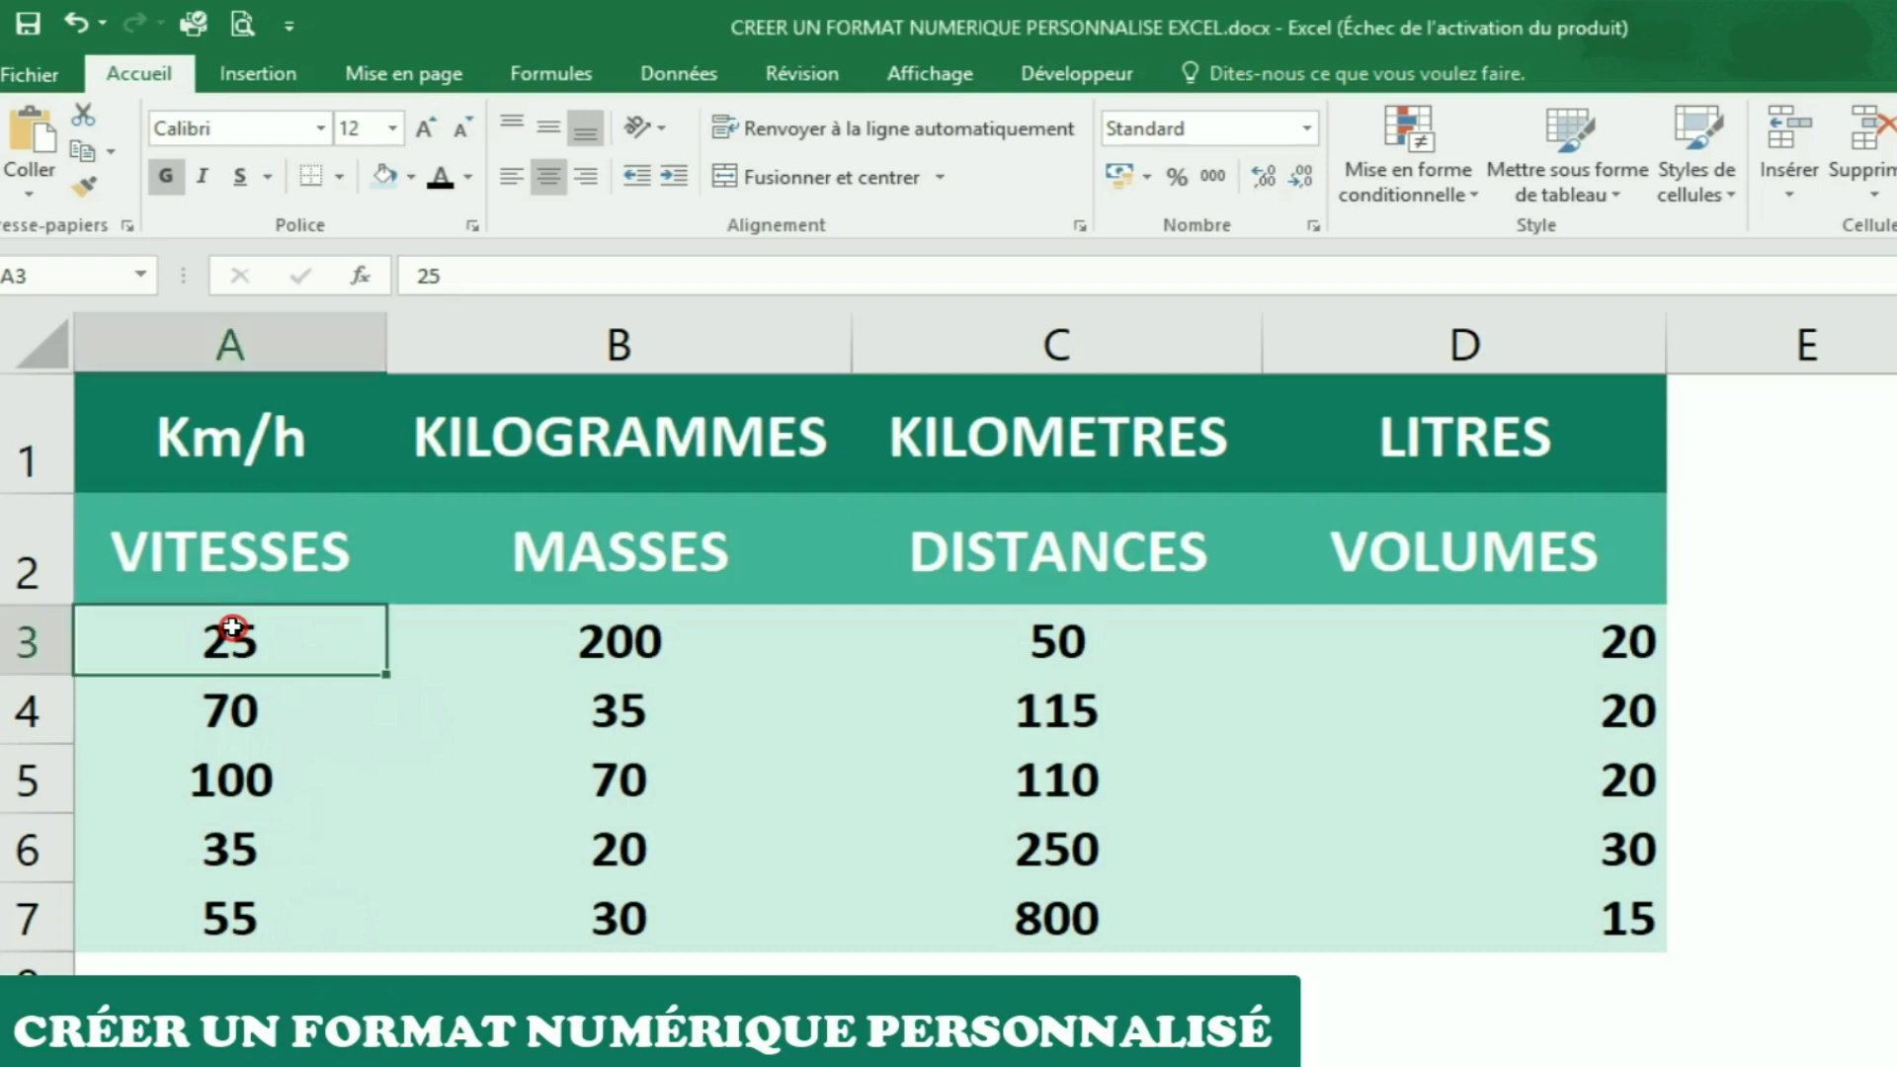
drag(231, 627, 235, 904)
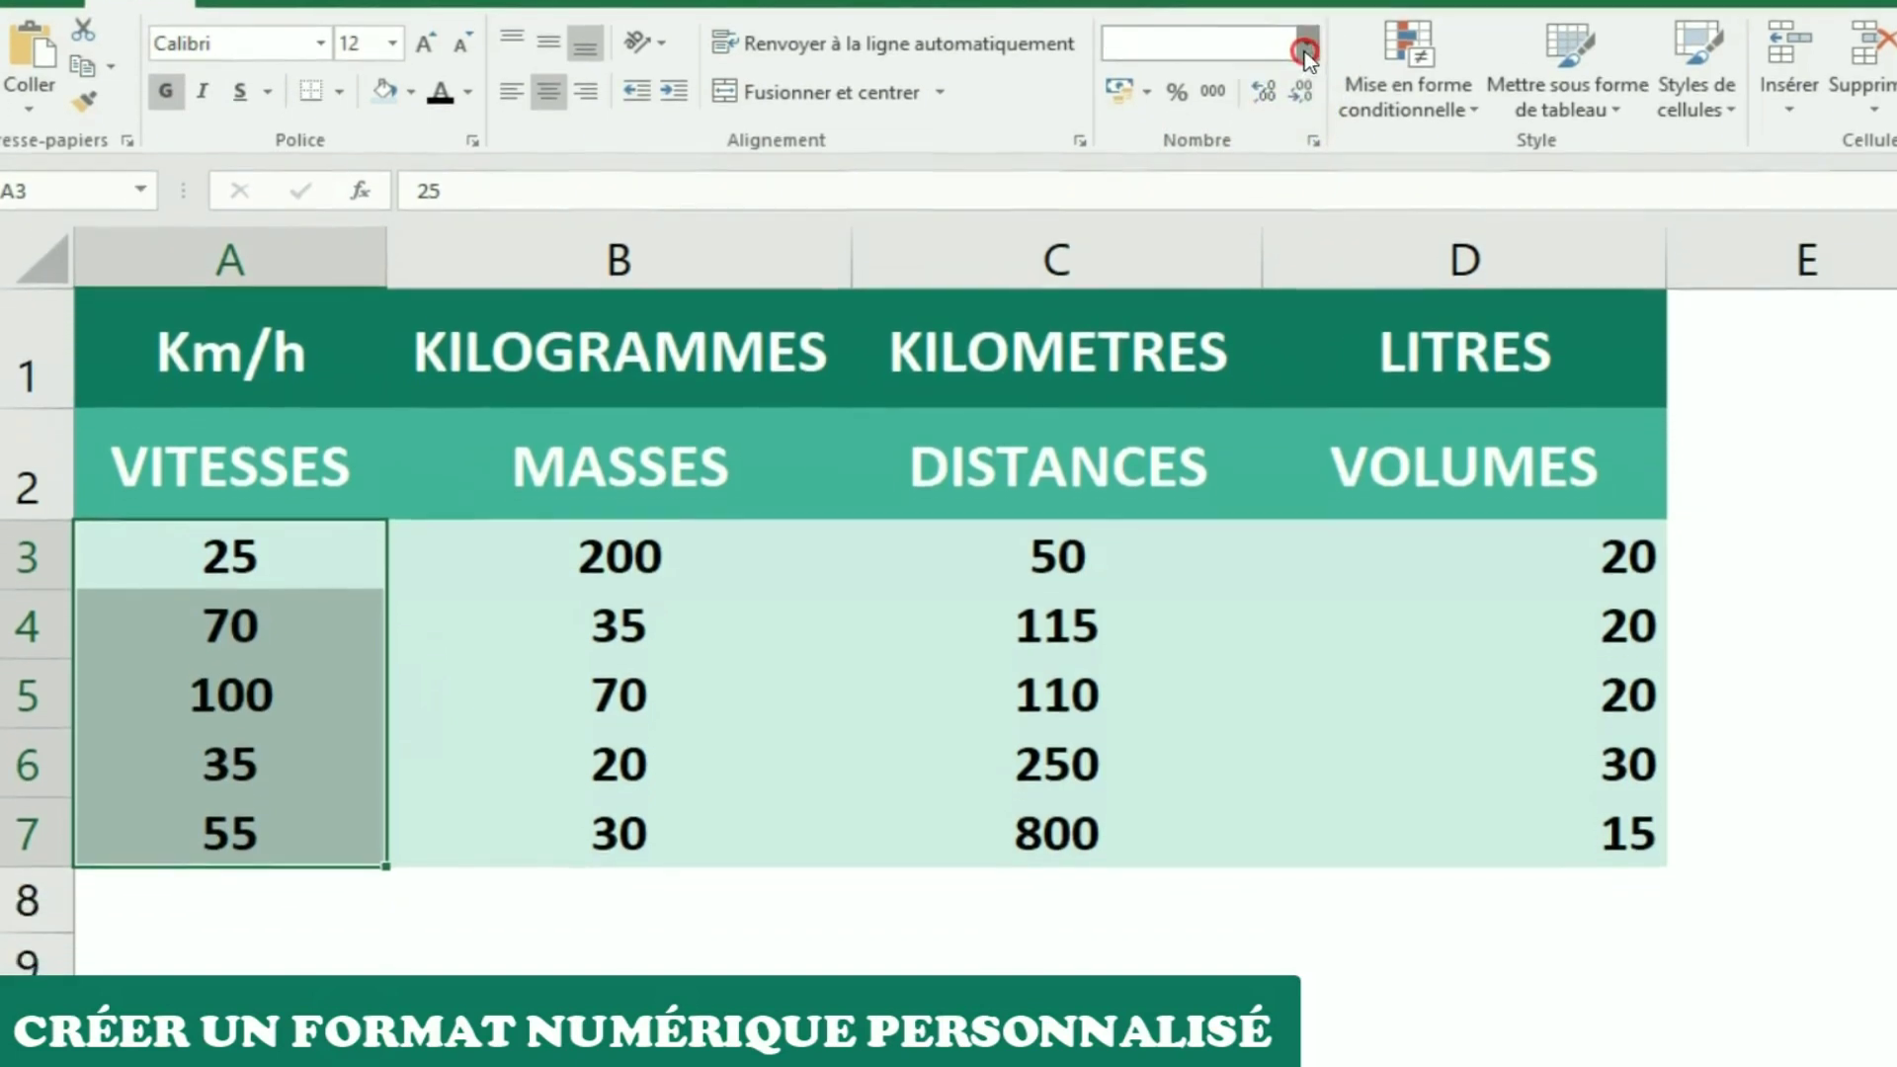
Step: Give A3:A7 the custom number format 0" Km/h" so speeds read 25 Km/h
click(1306, 128)
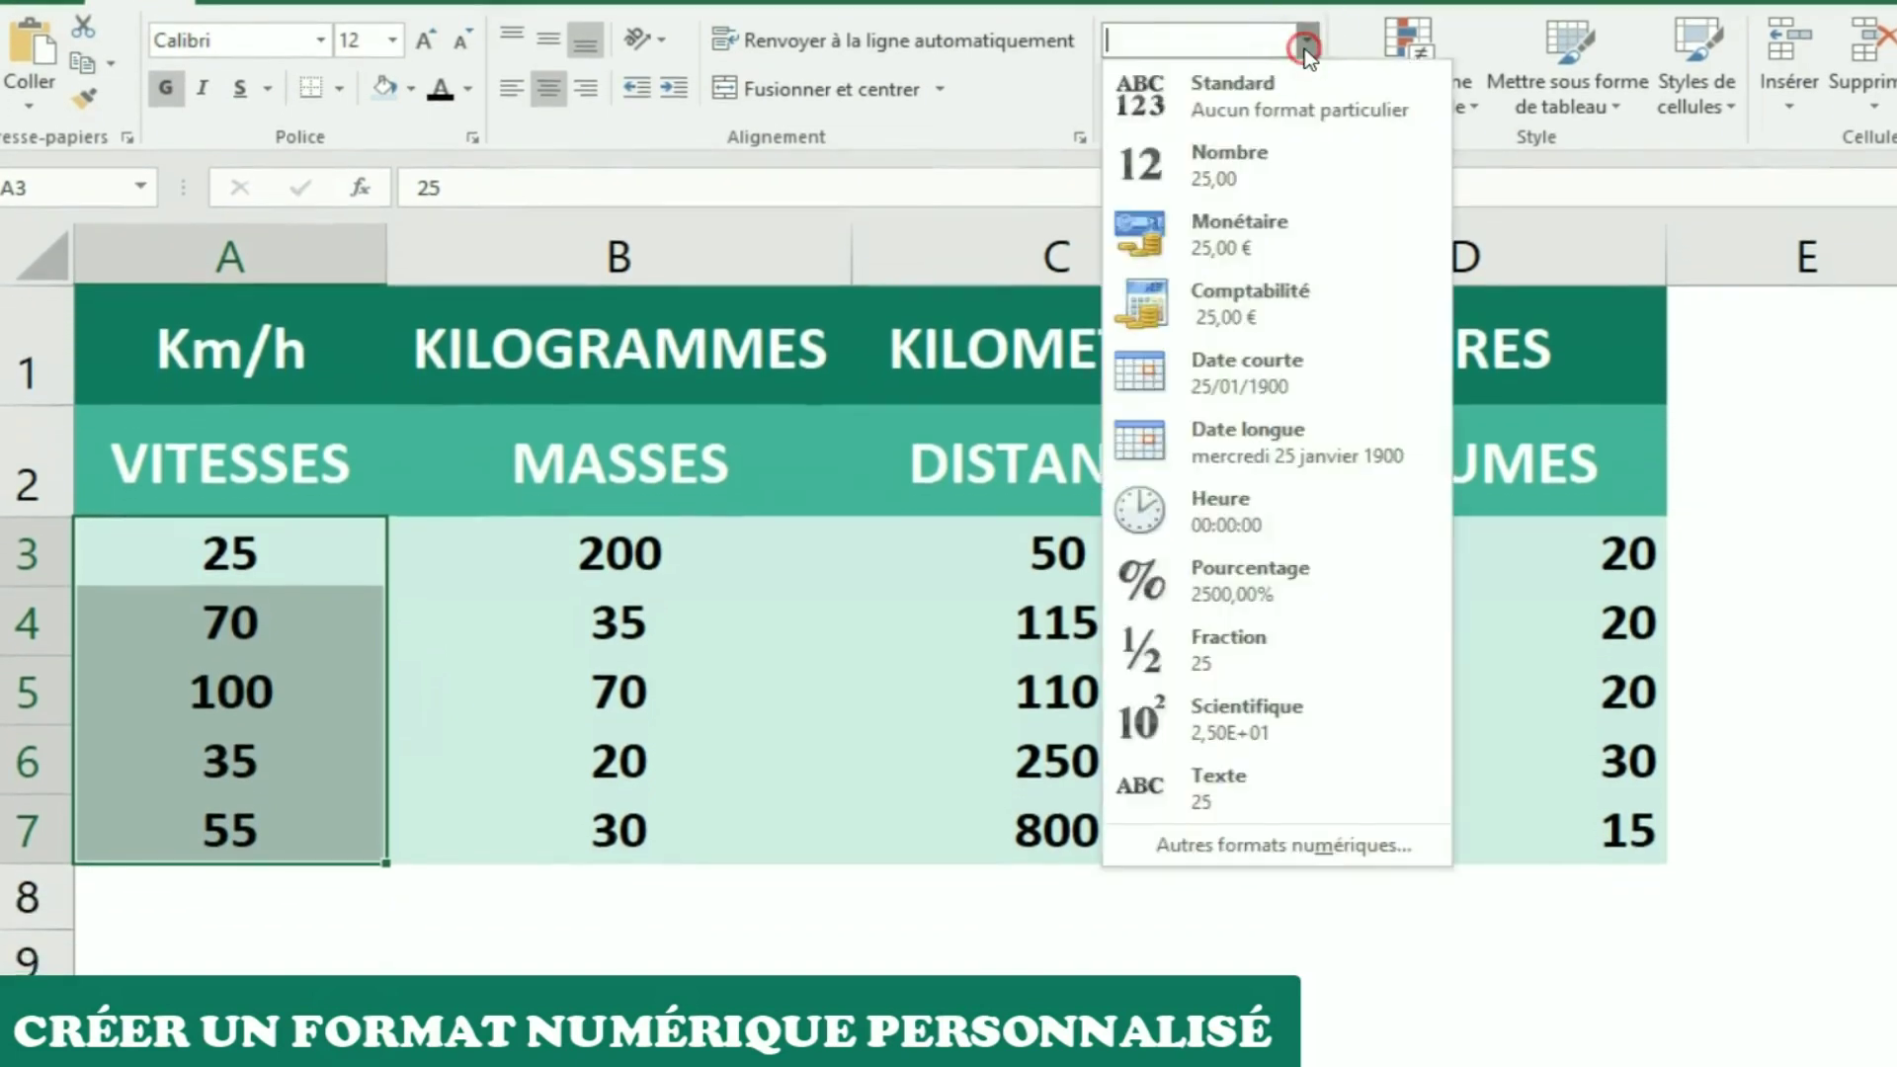
click(1220, 848)
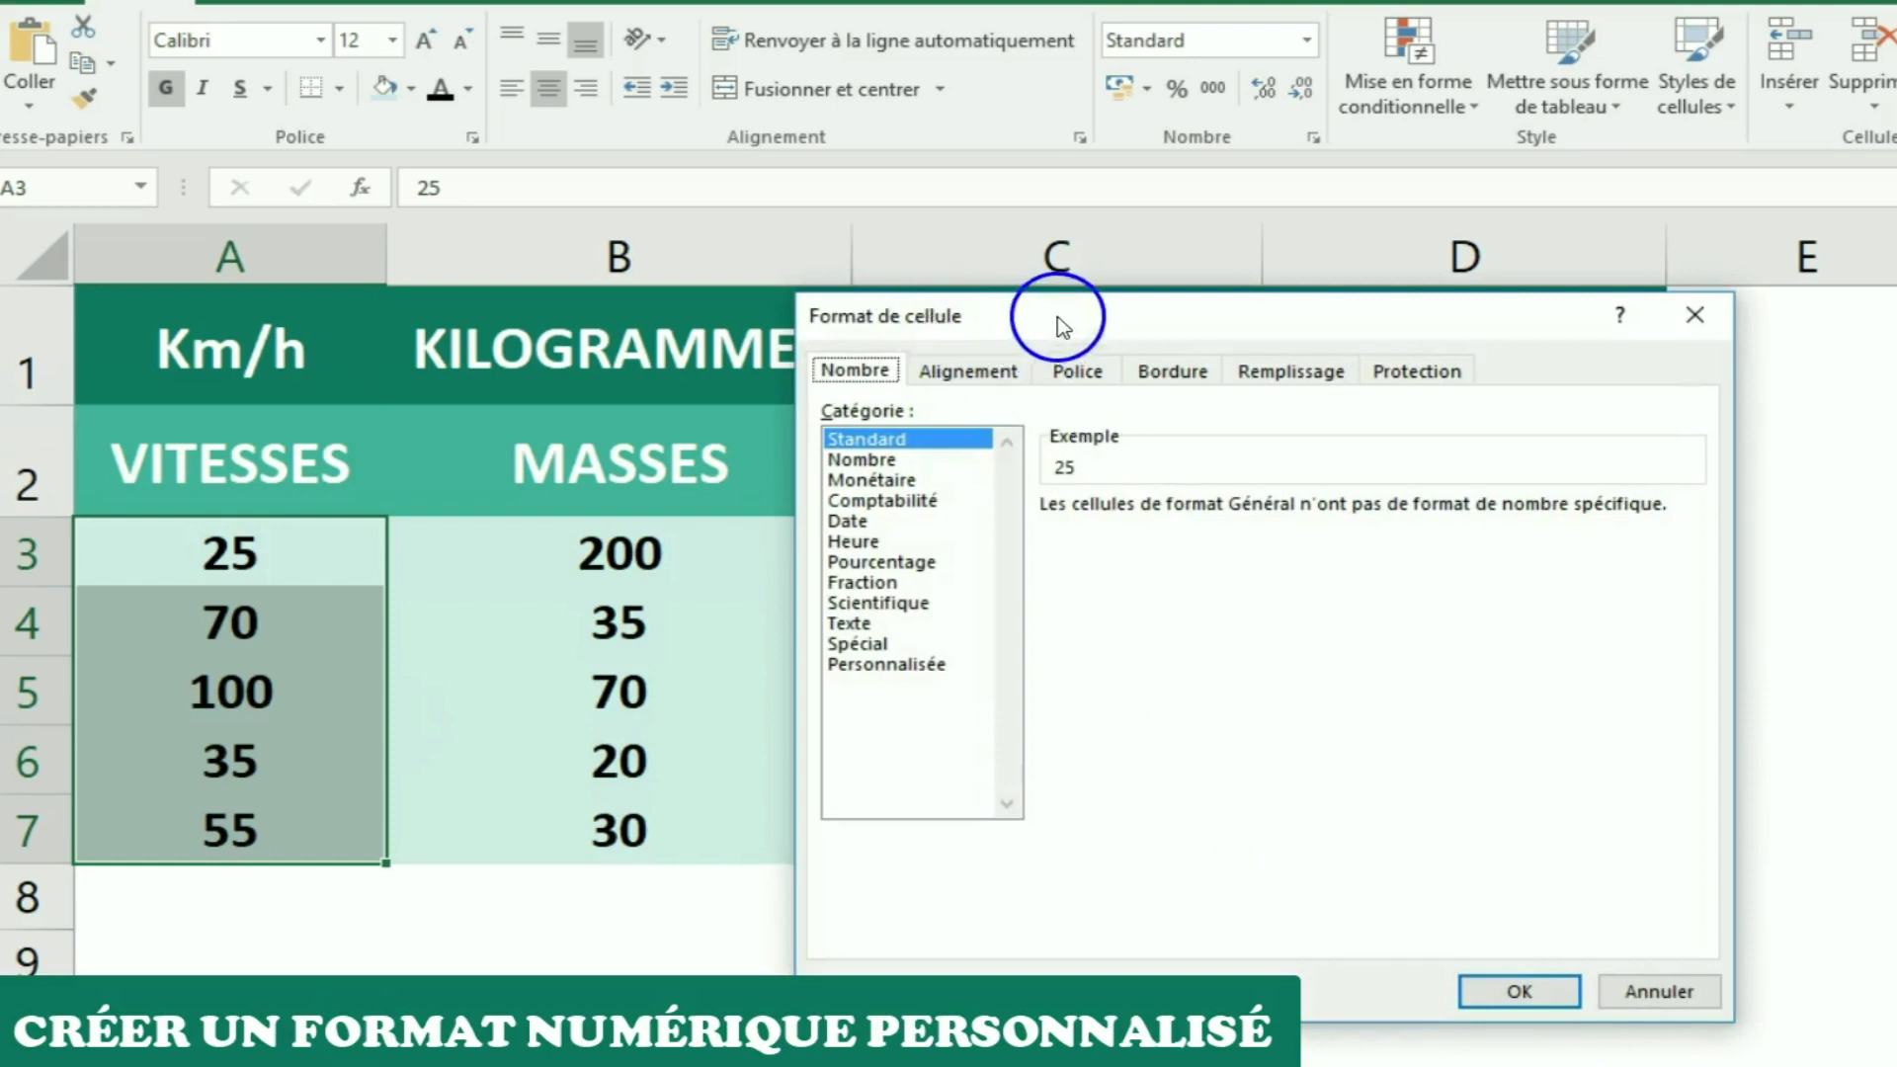
drag(1060, 326, 1030, 305)
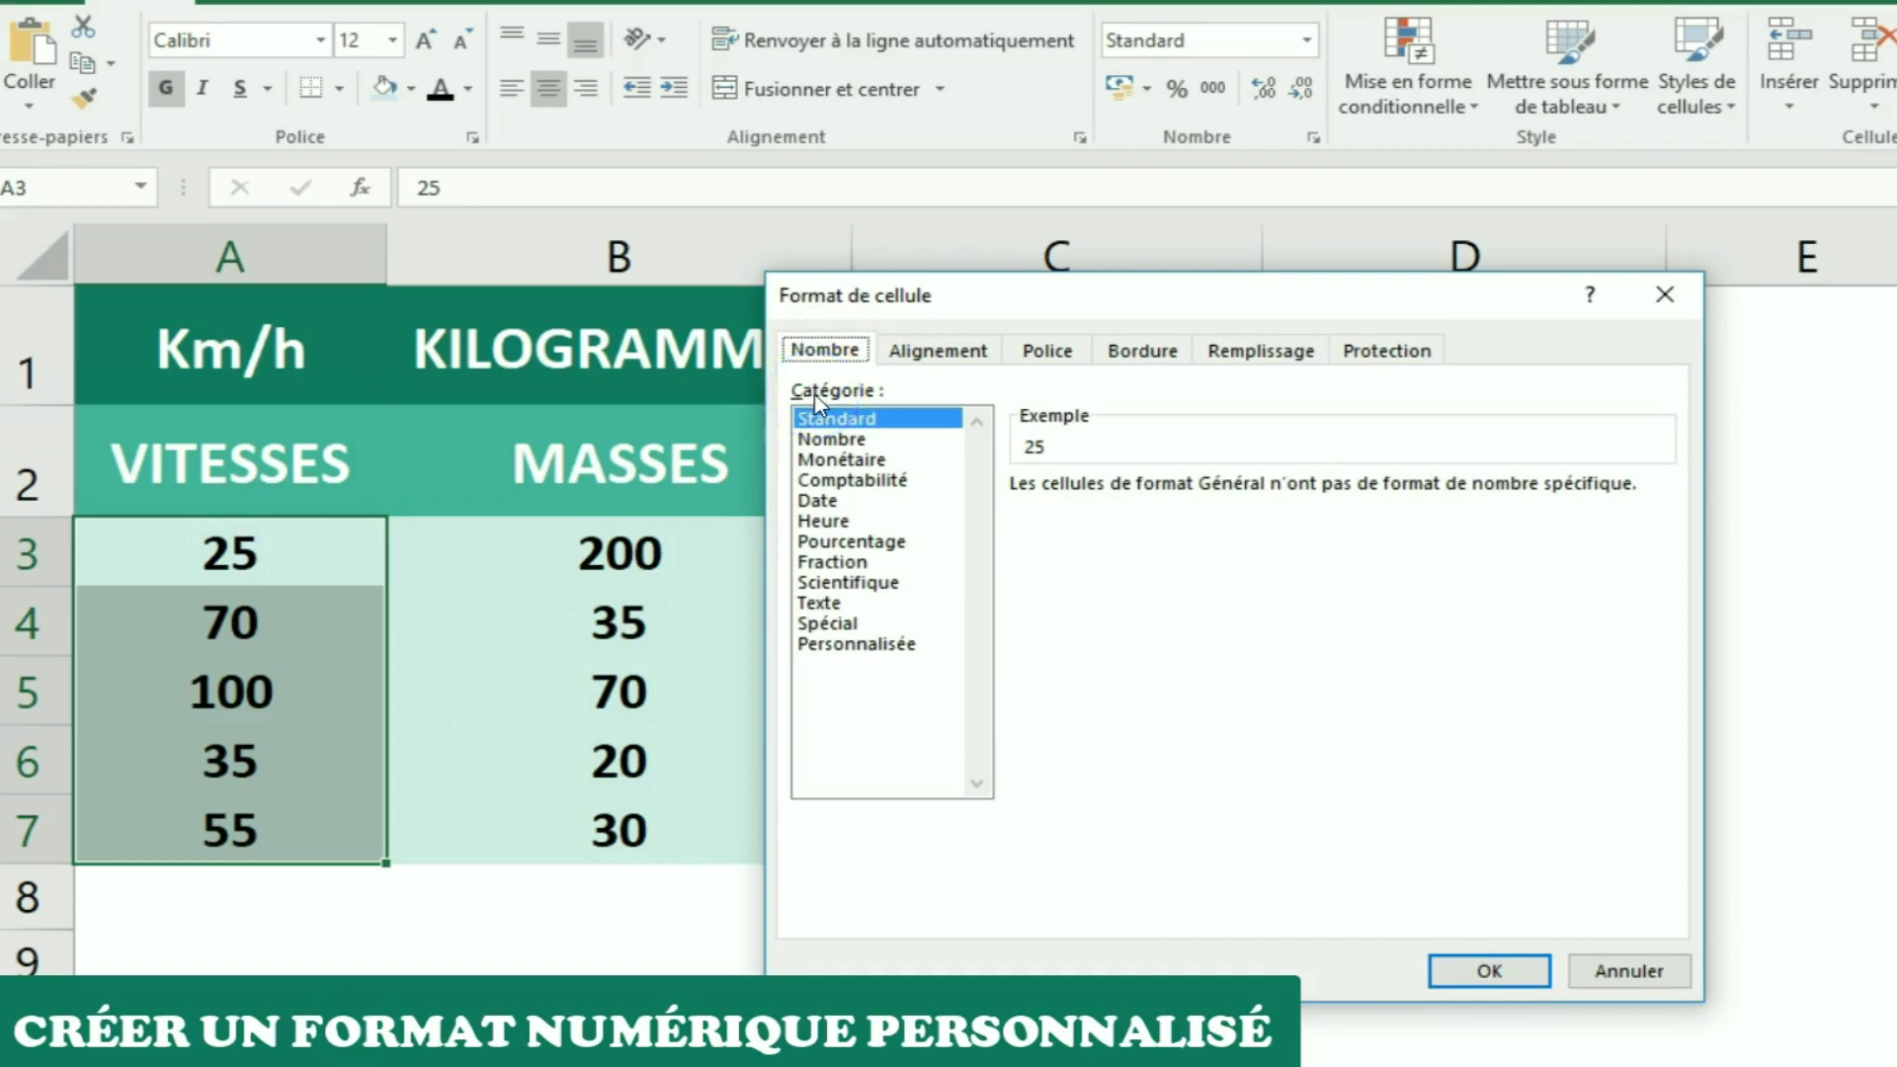
click(882, 647)
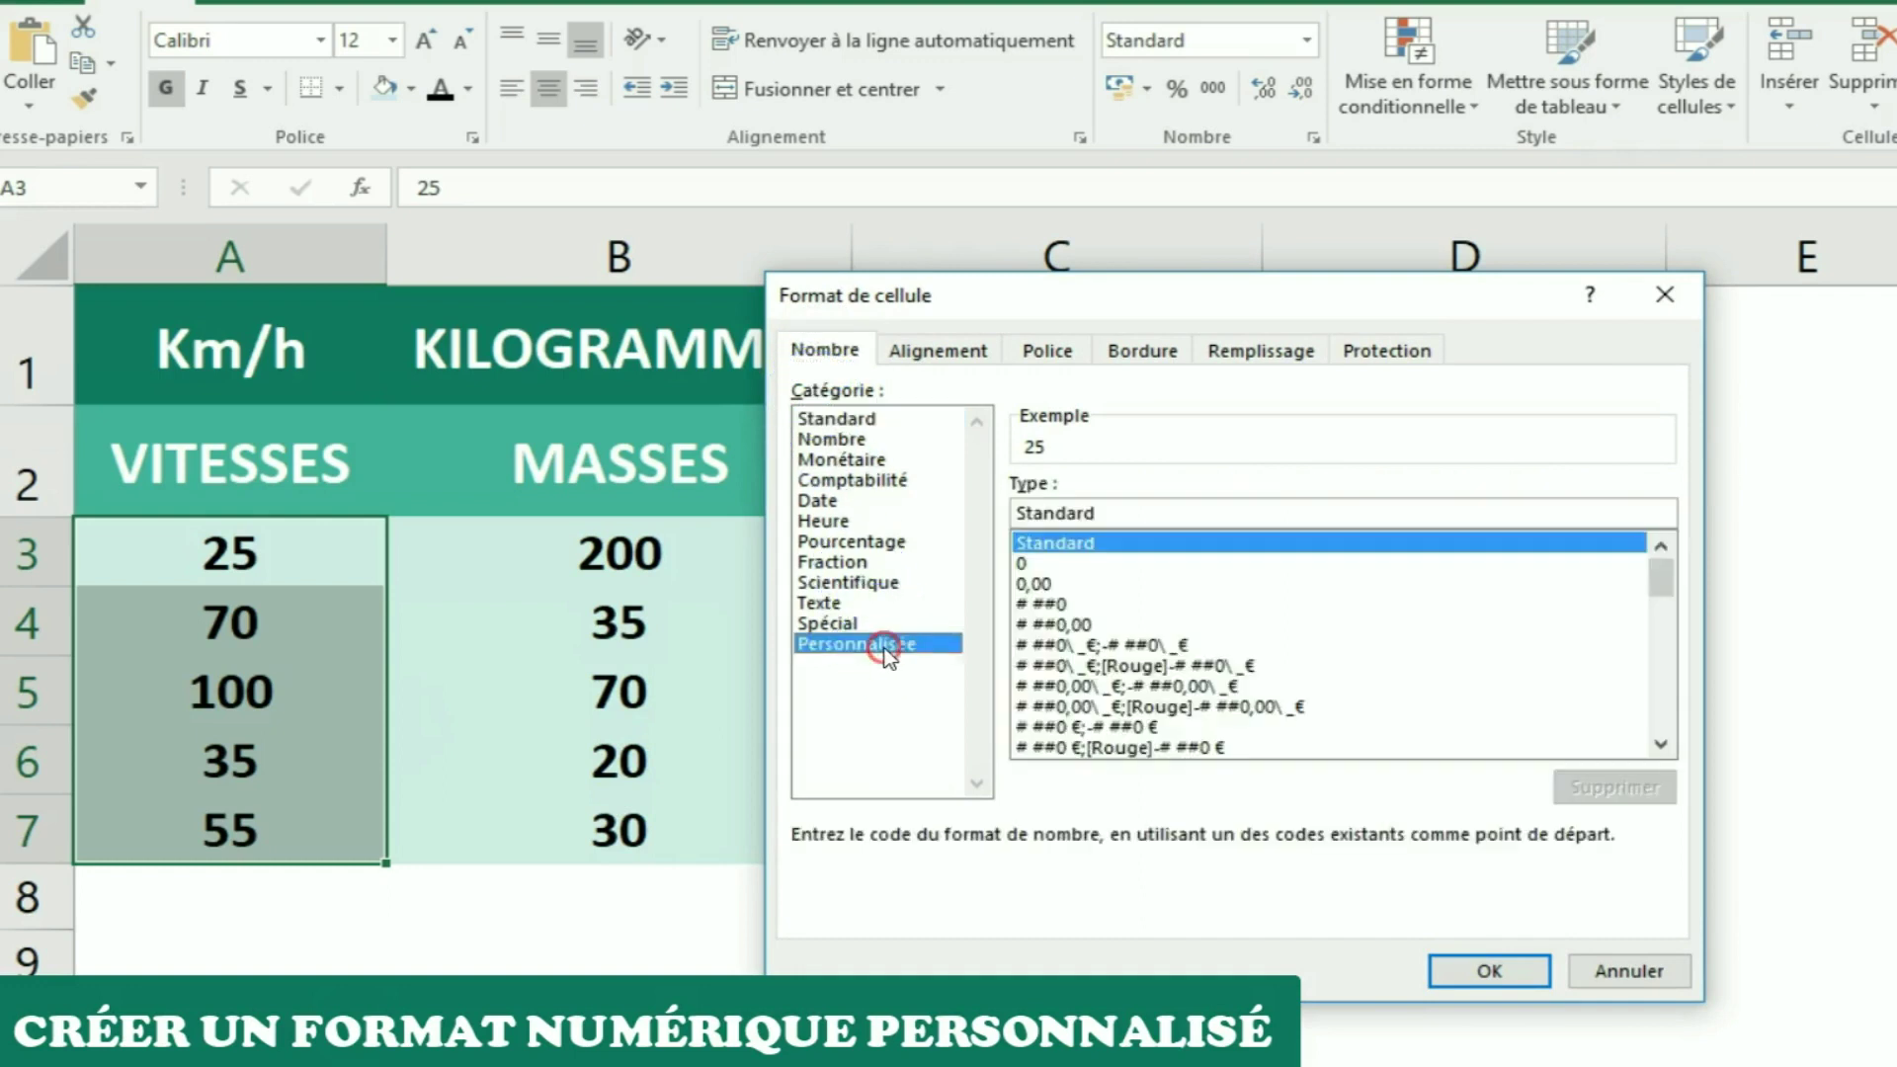
click(1023, 567)
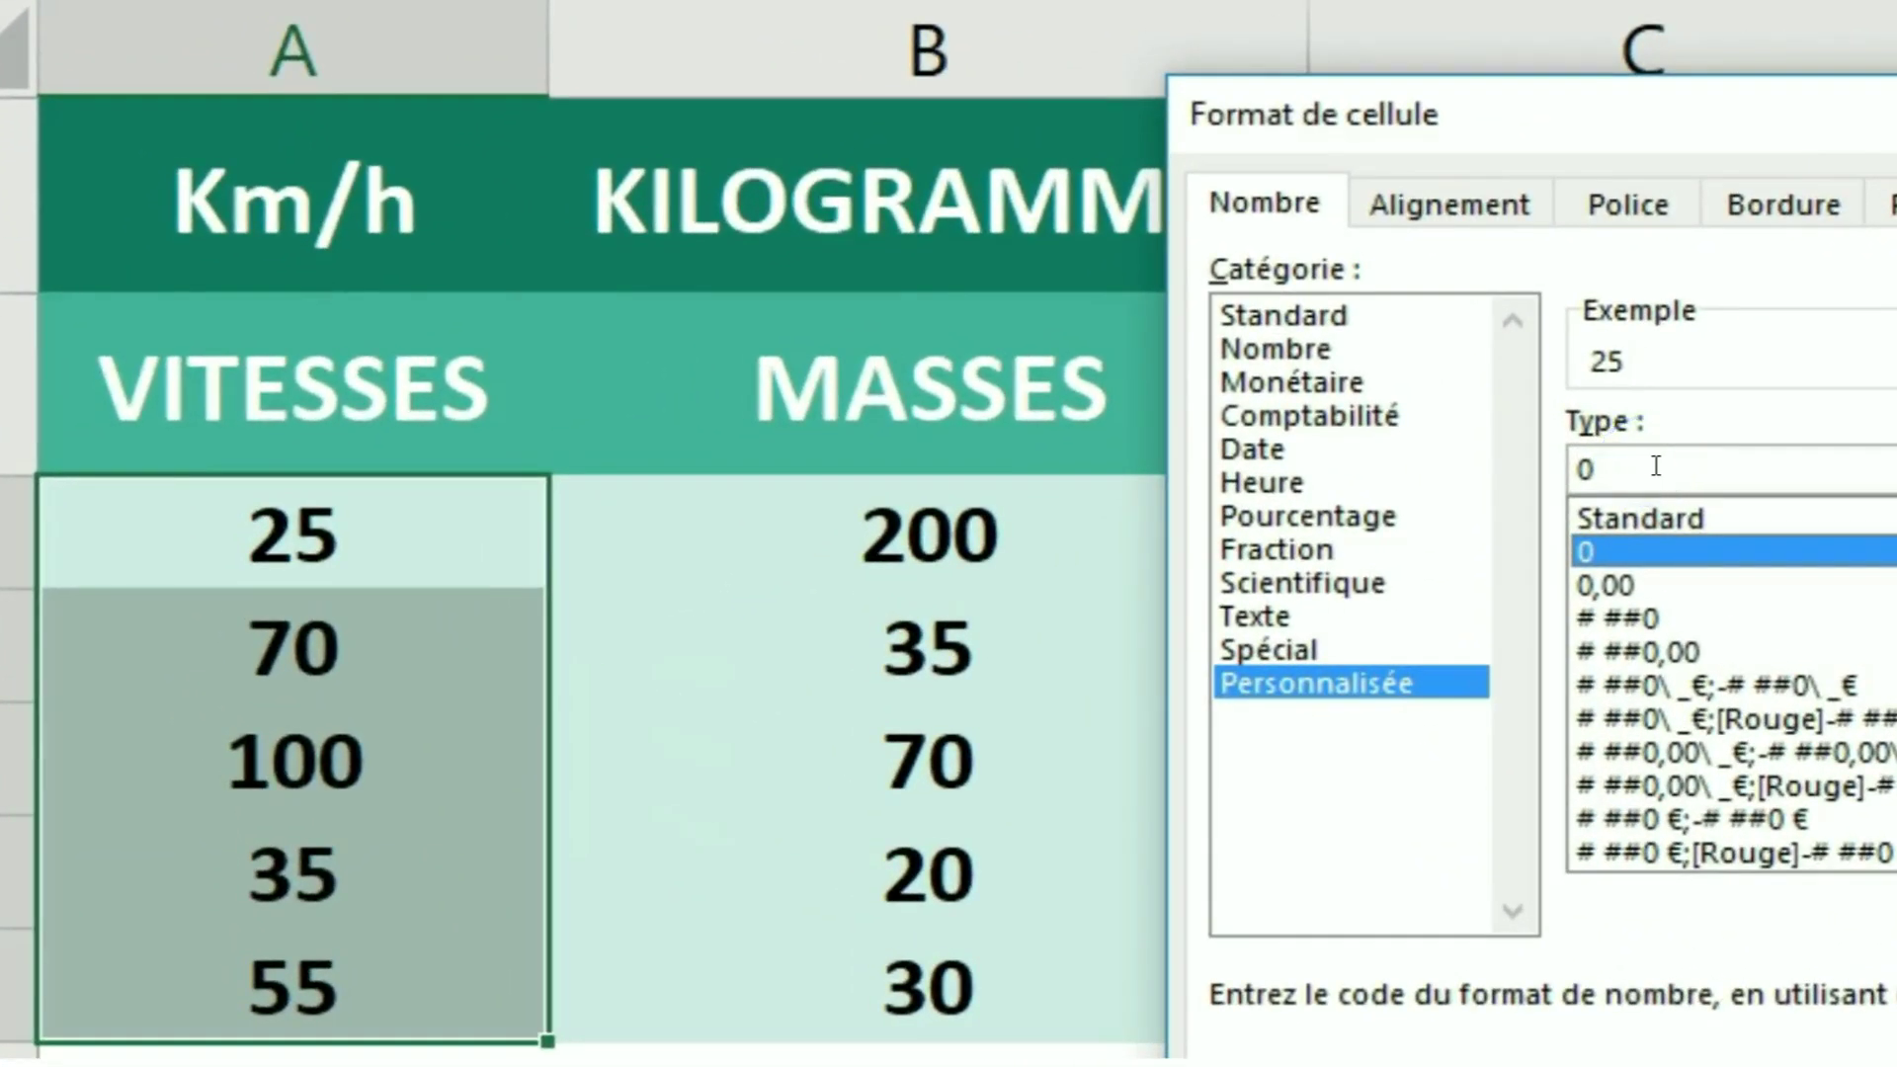
click(1656, 466)
text(")
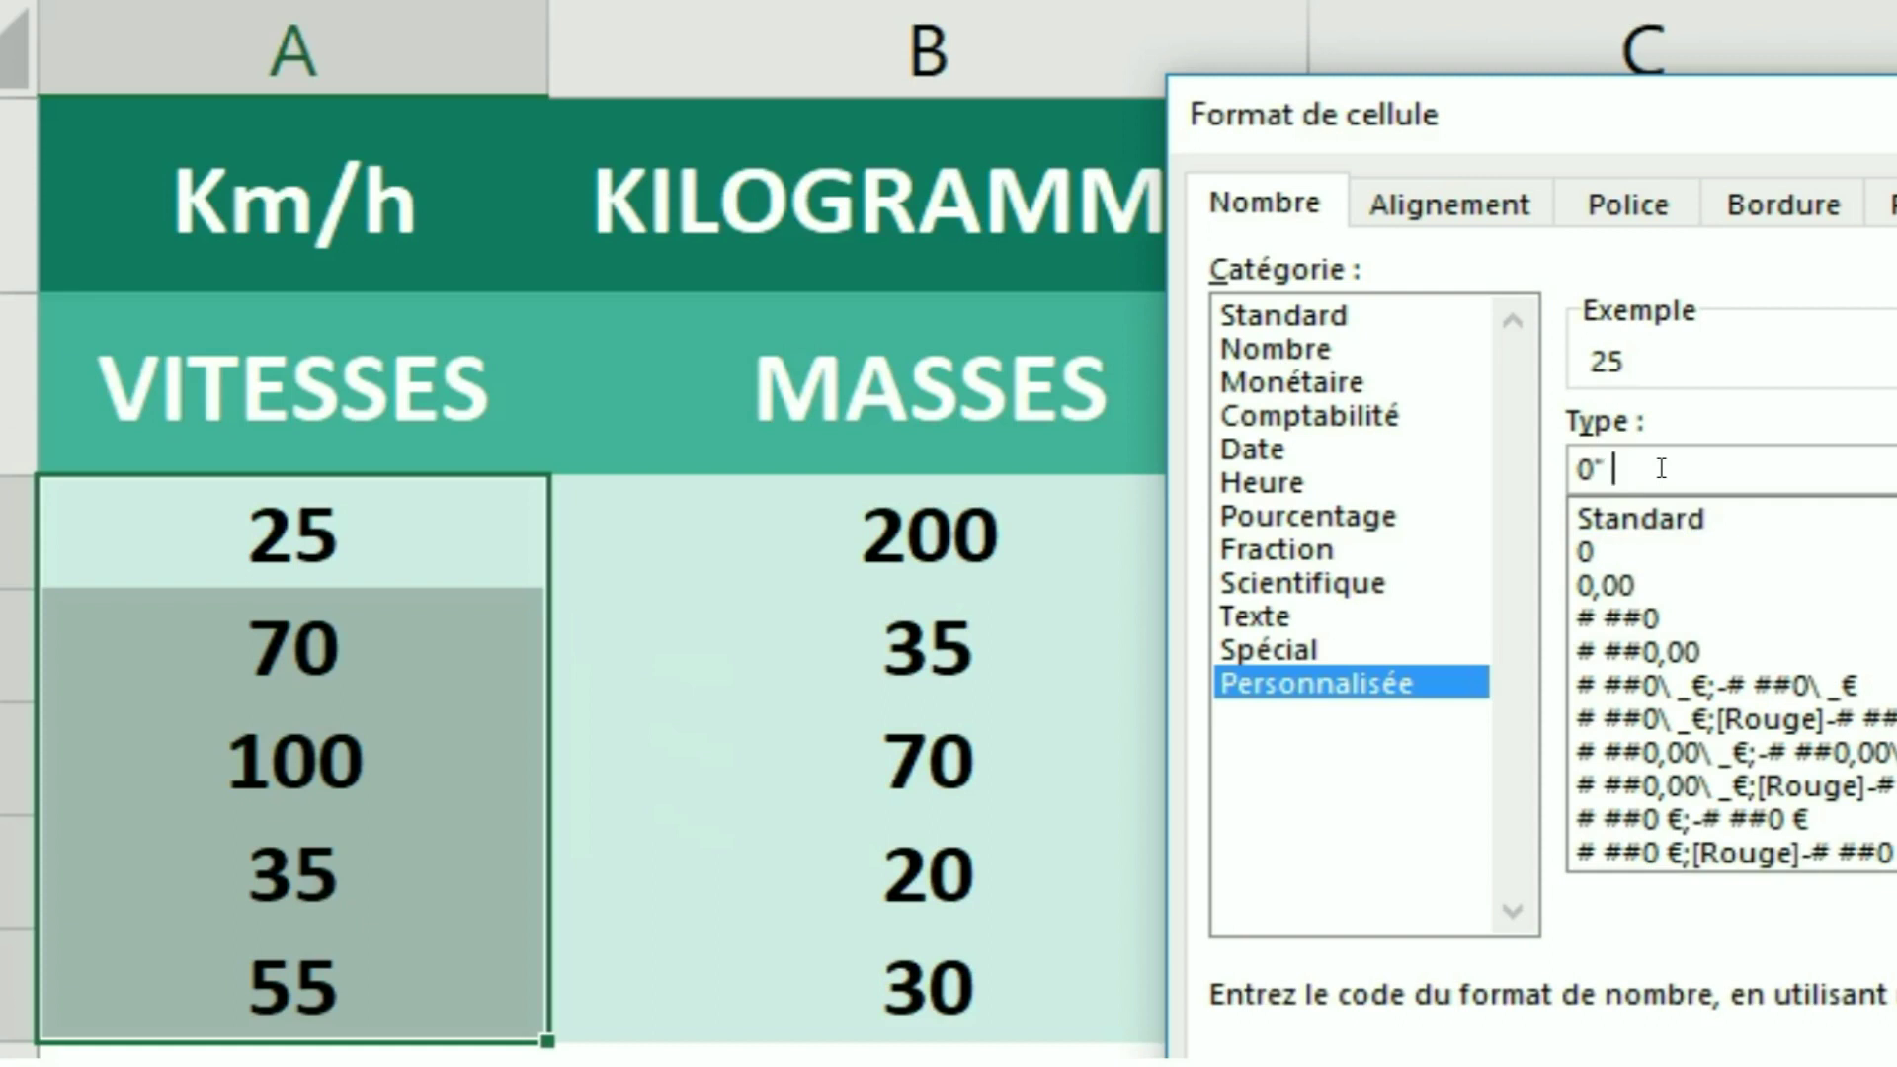
text( Km/h")
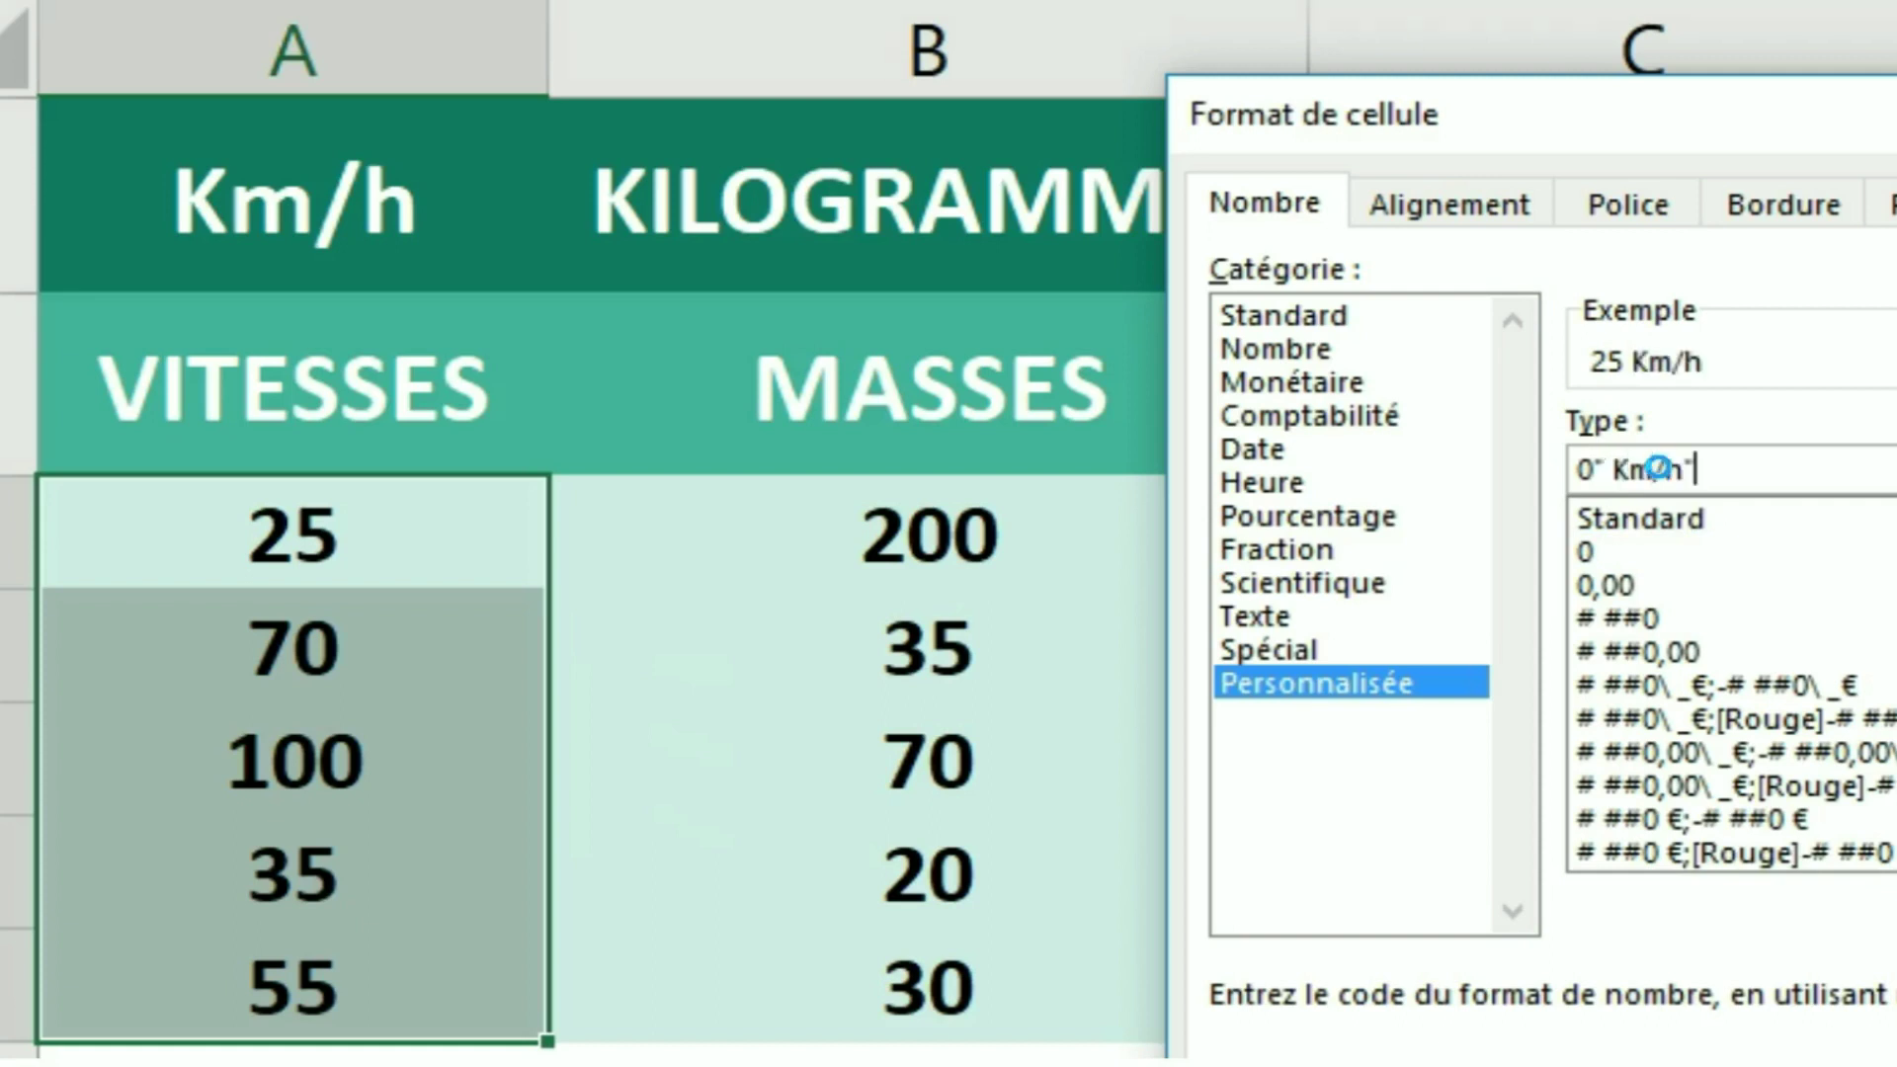
key(Return)
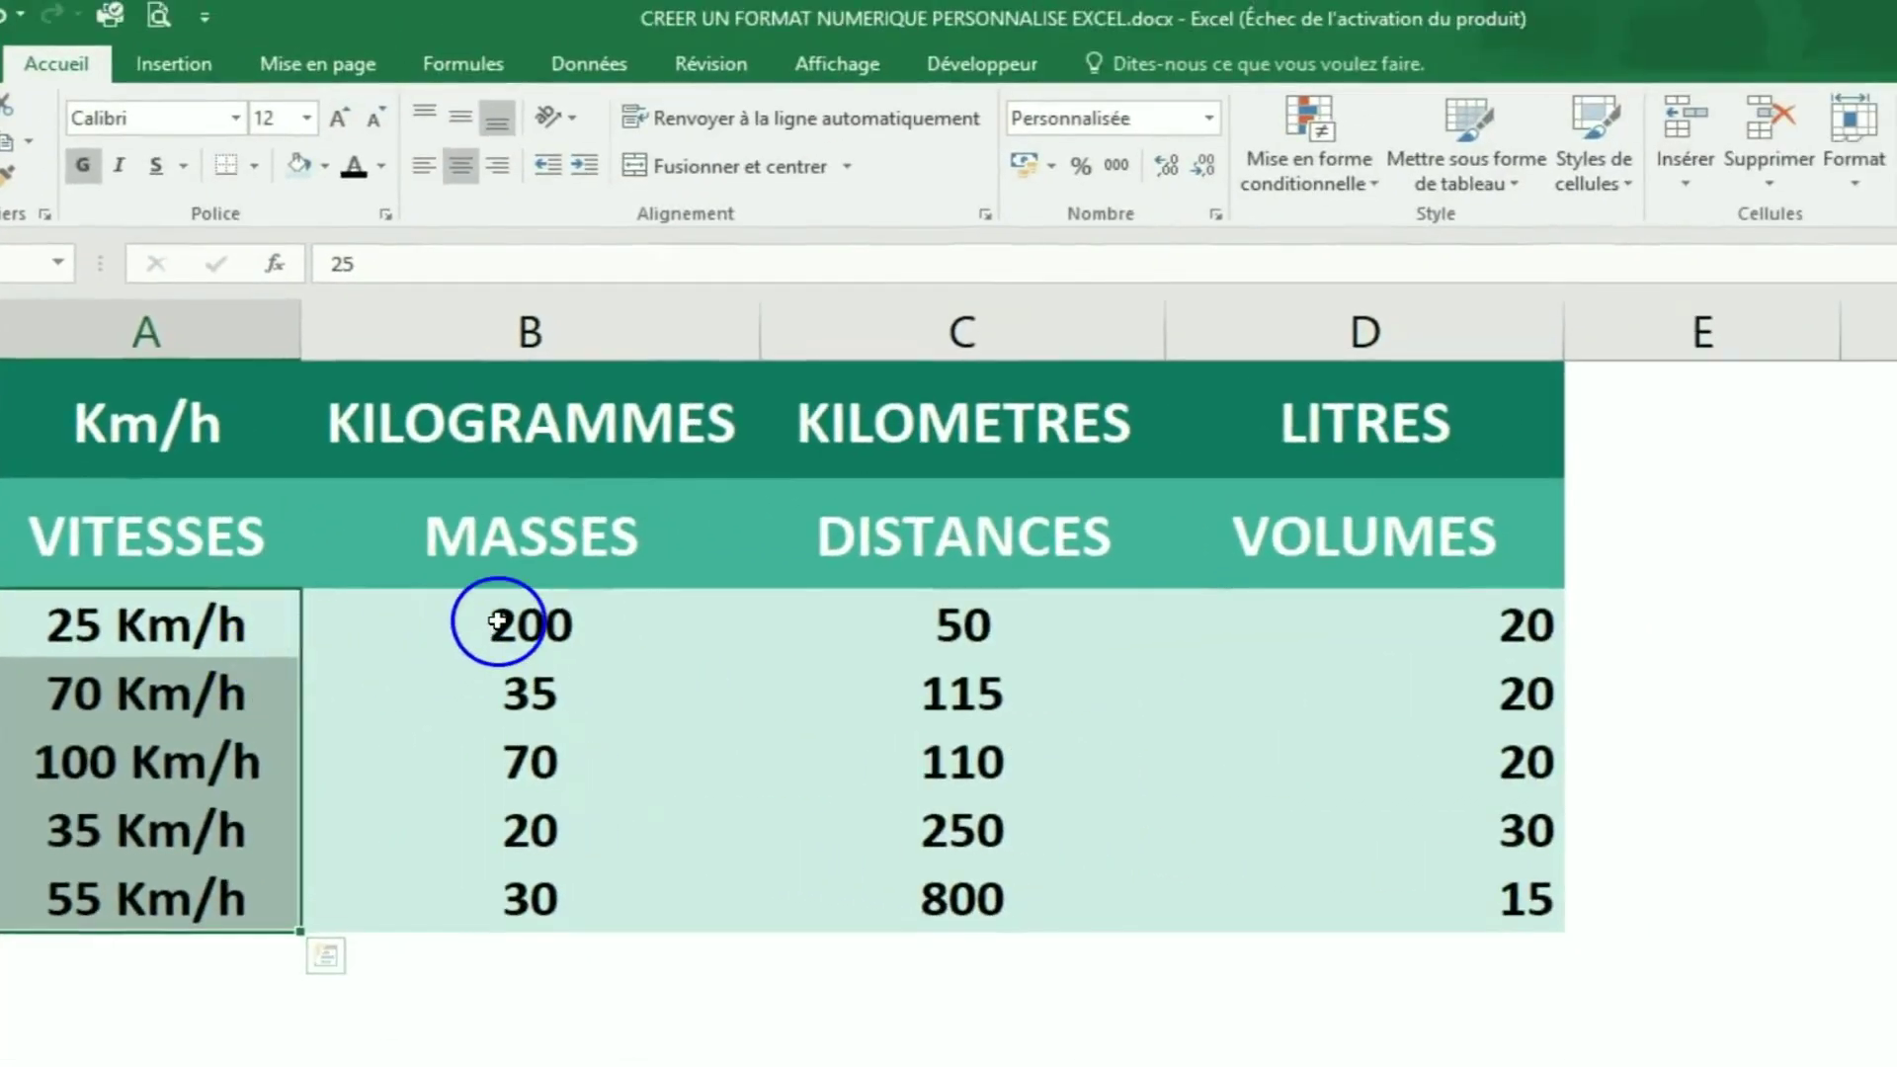
Step: Select masses B3:B7 and apply custom format 0" KILO", showing 200 KILO
drag(499, 617, 544, 901)
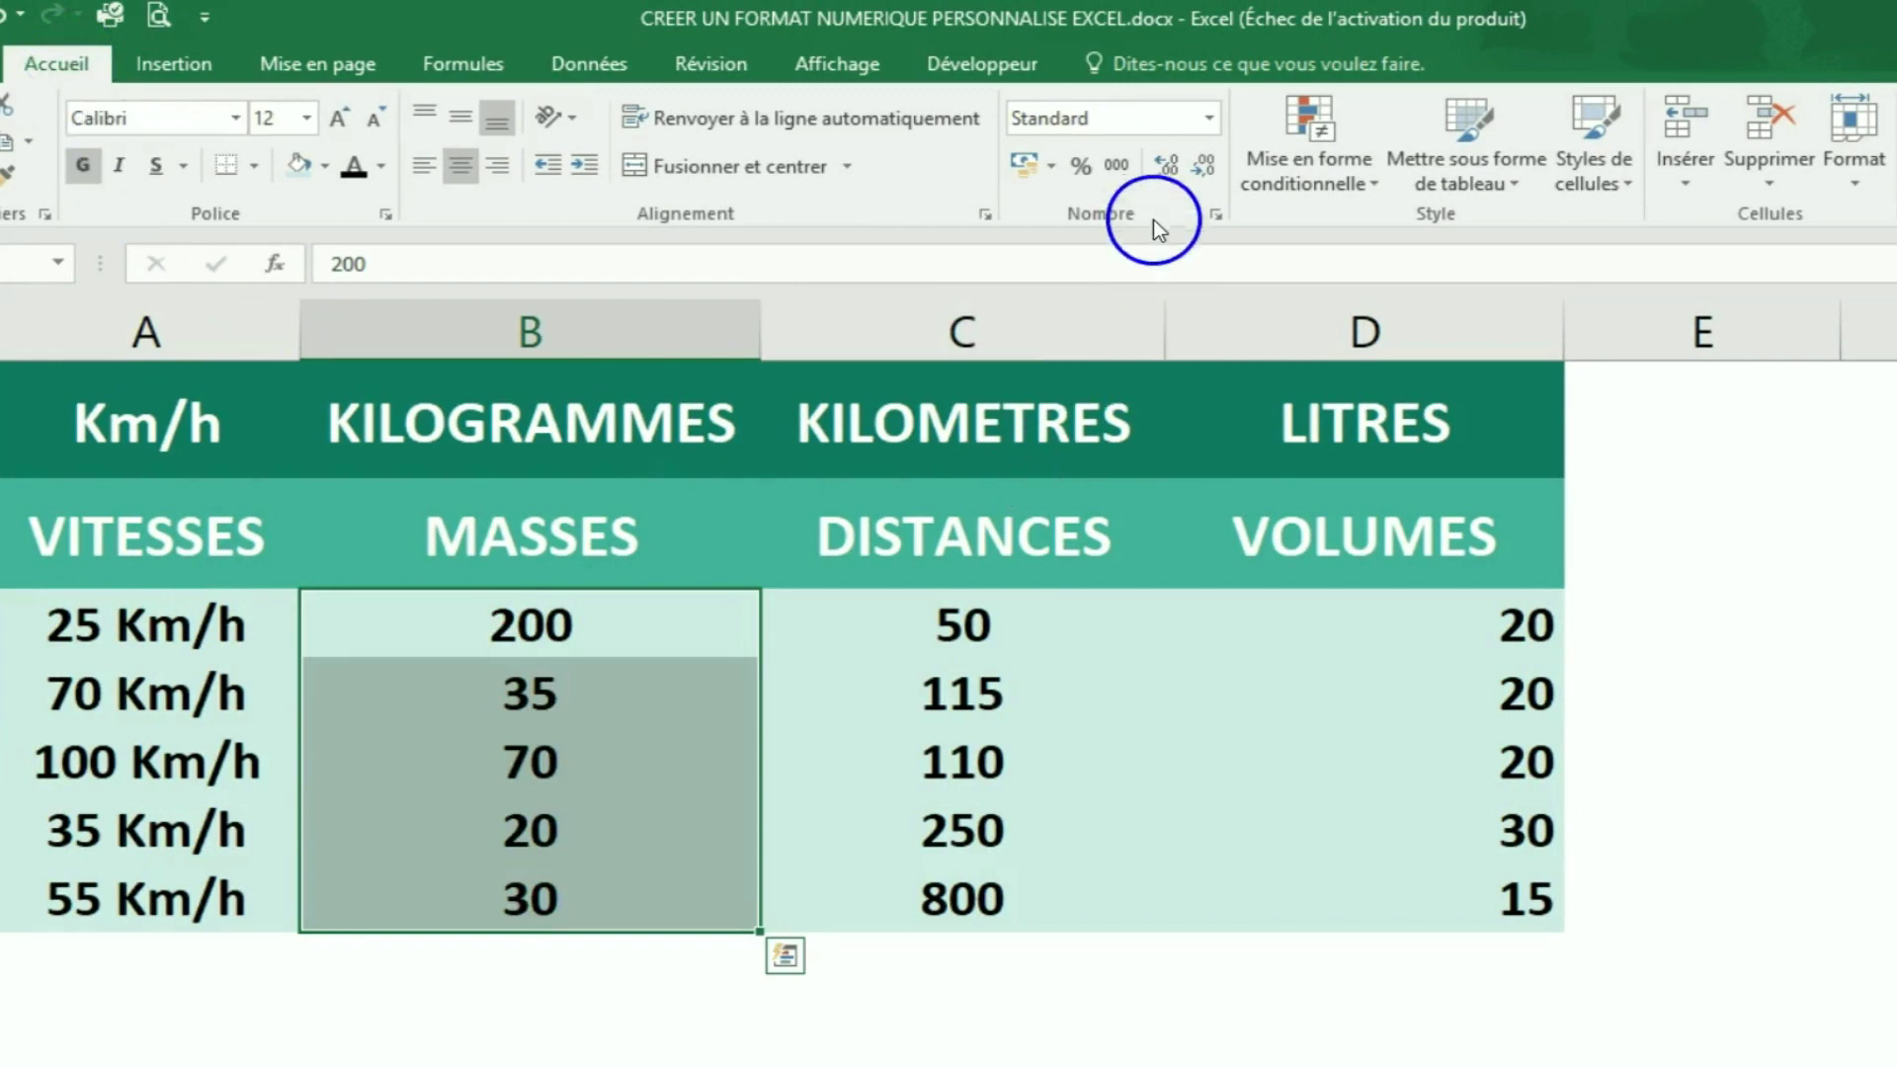
click(1206, 119)
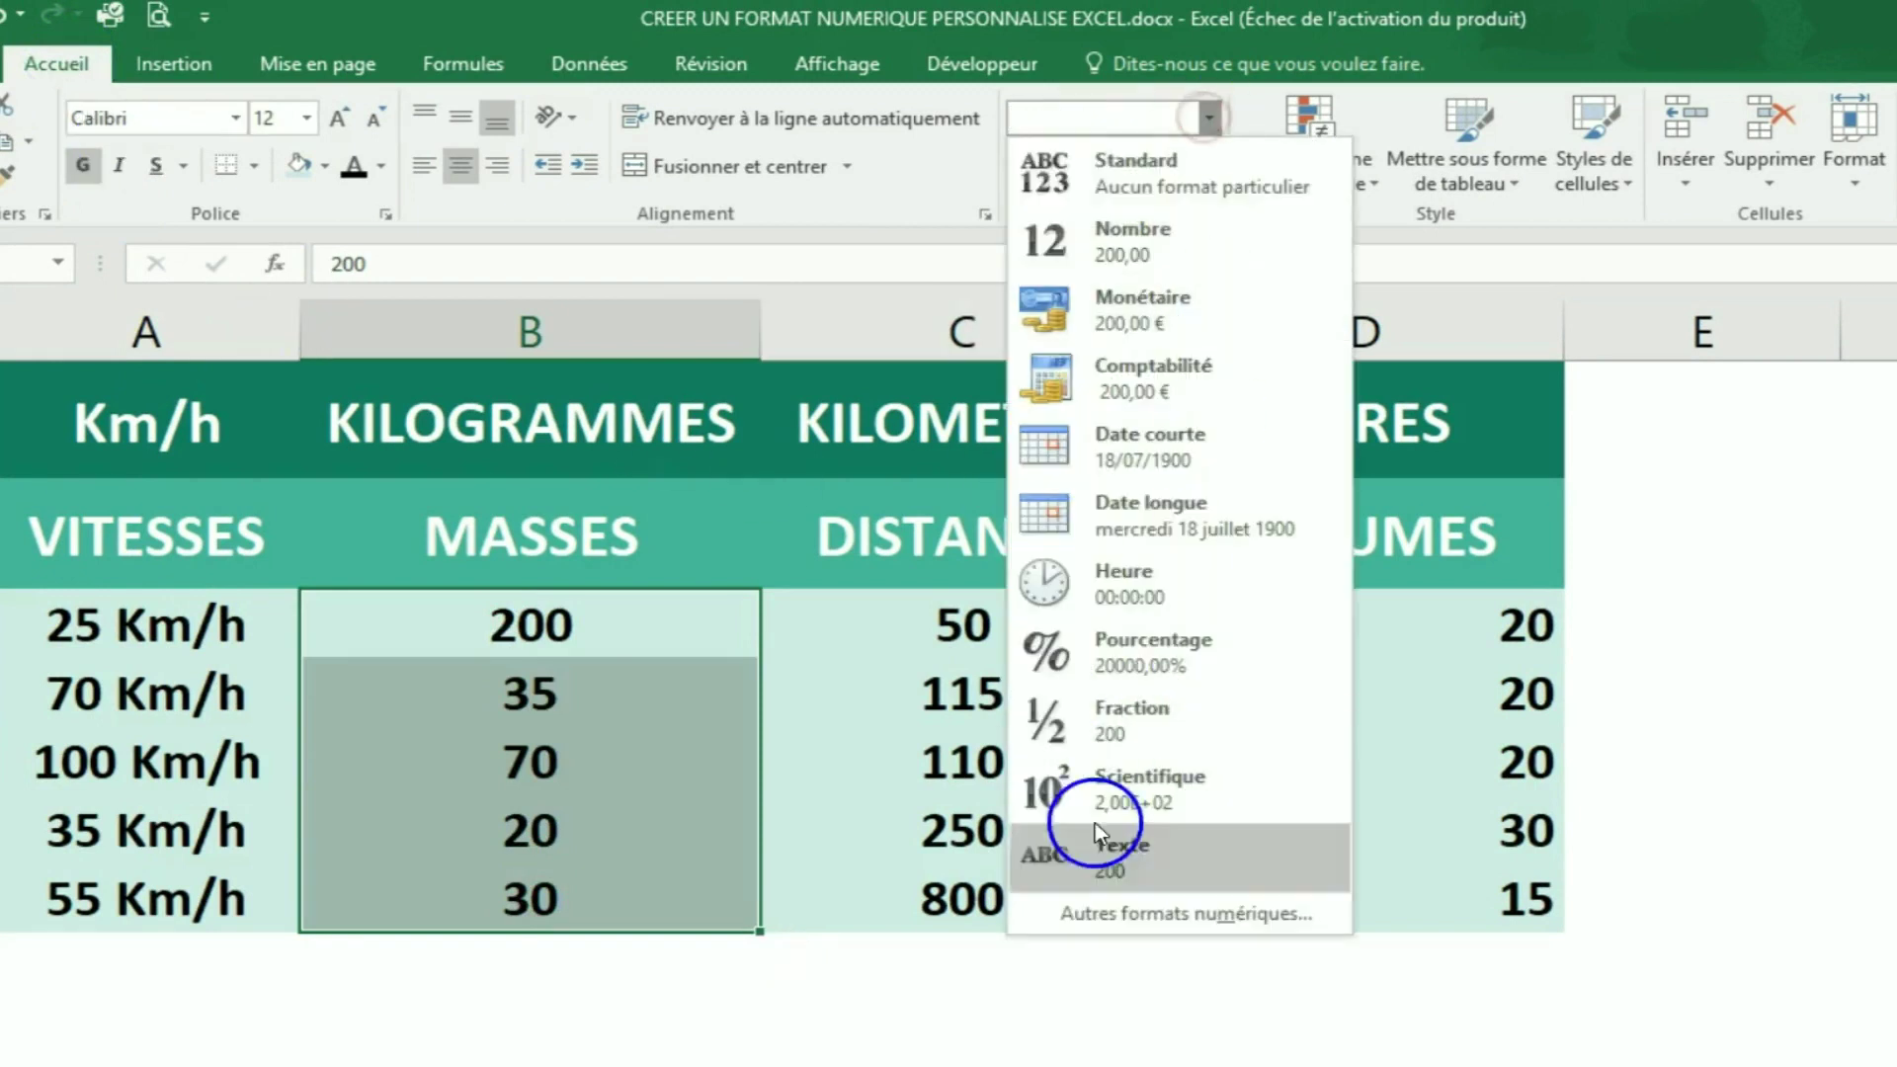
click(1091, 913)
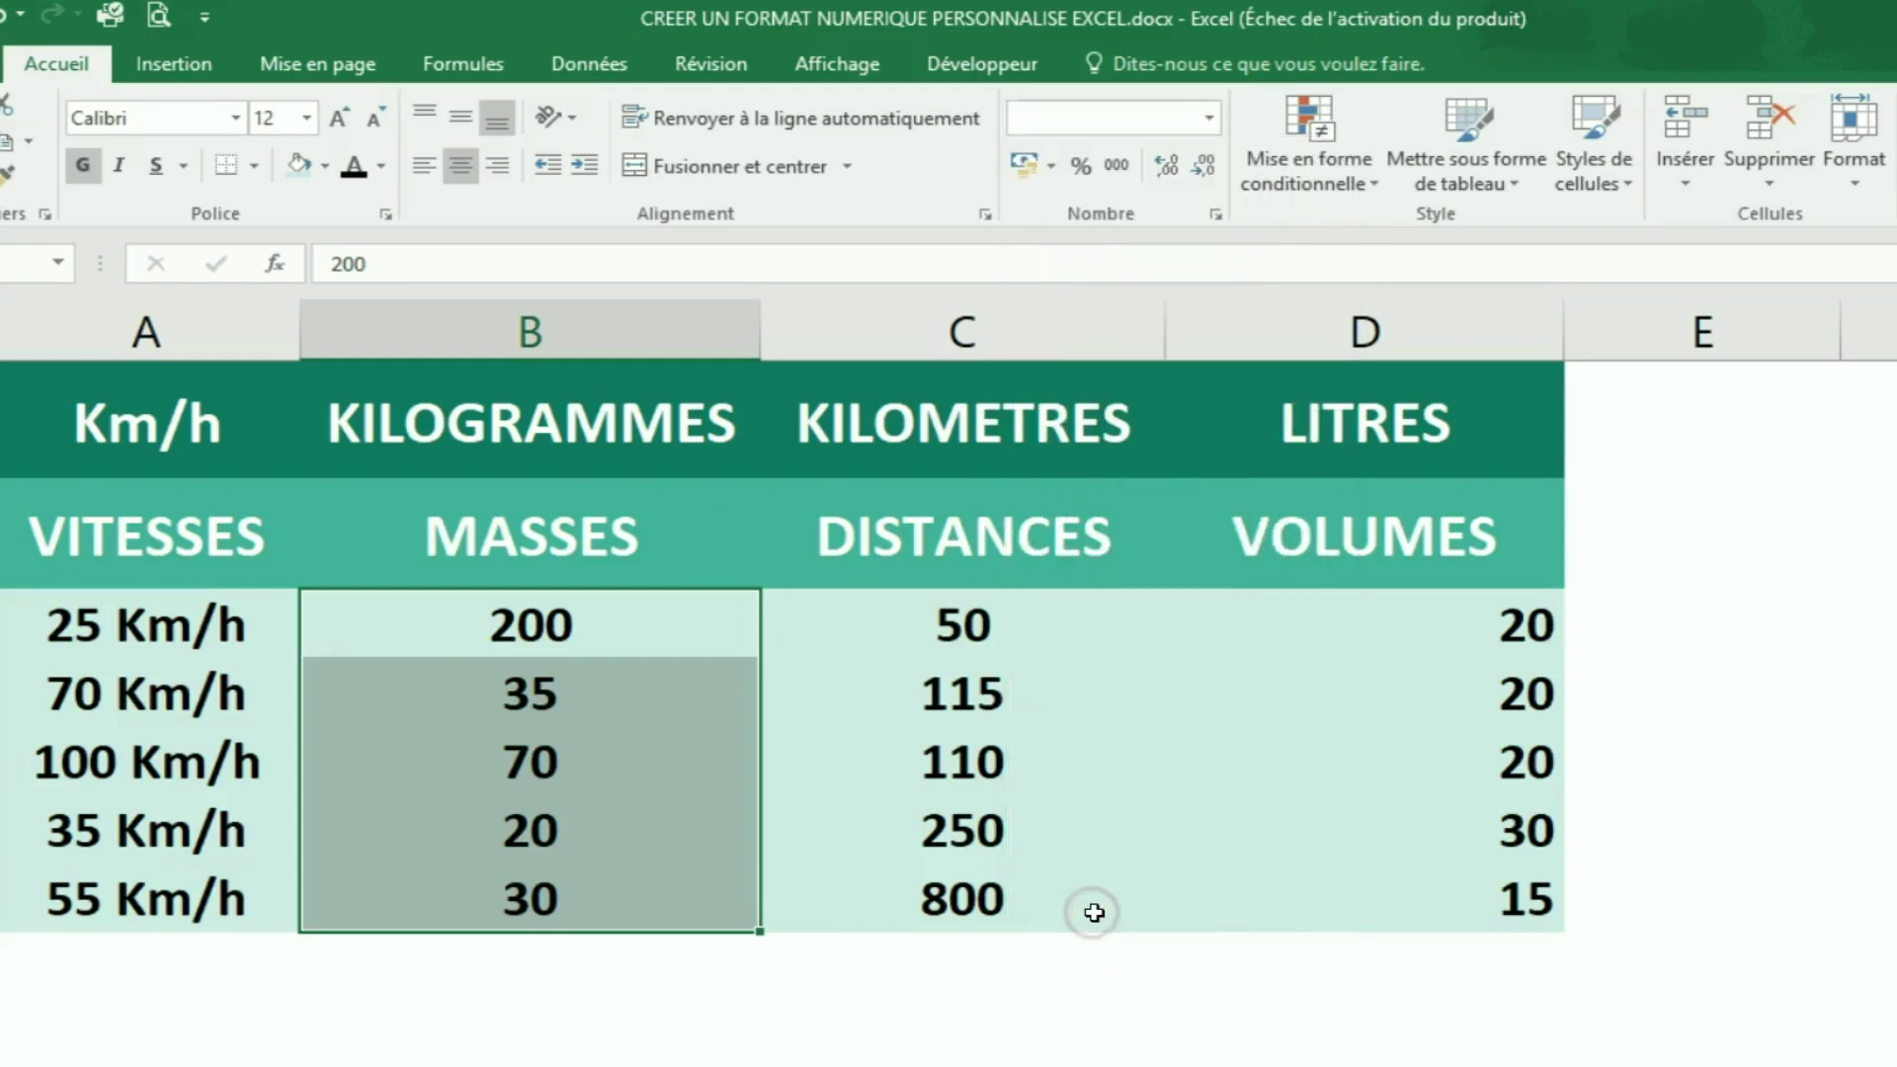
drag(1037, 376, 1170, 387)
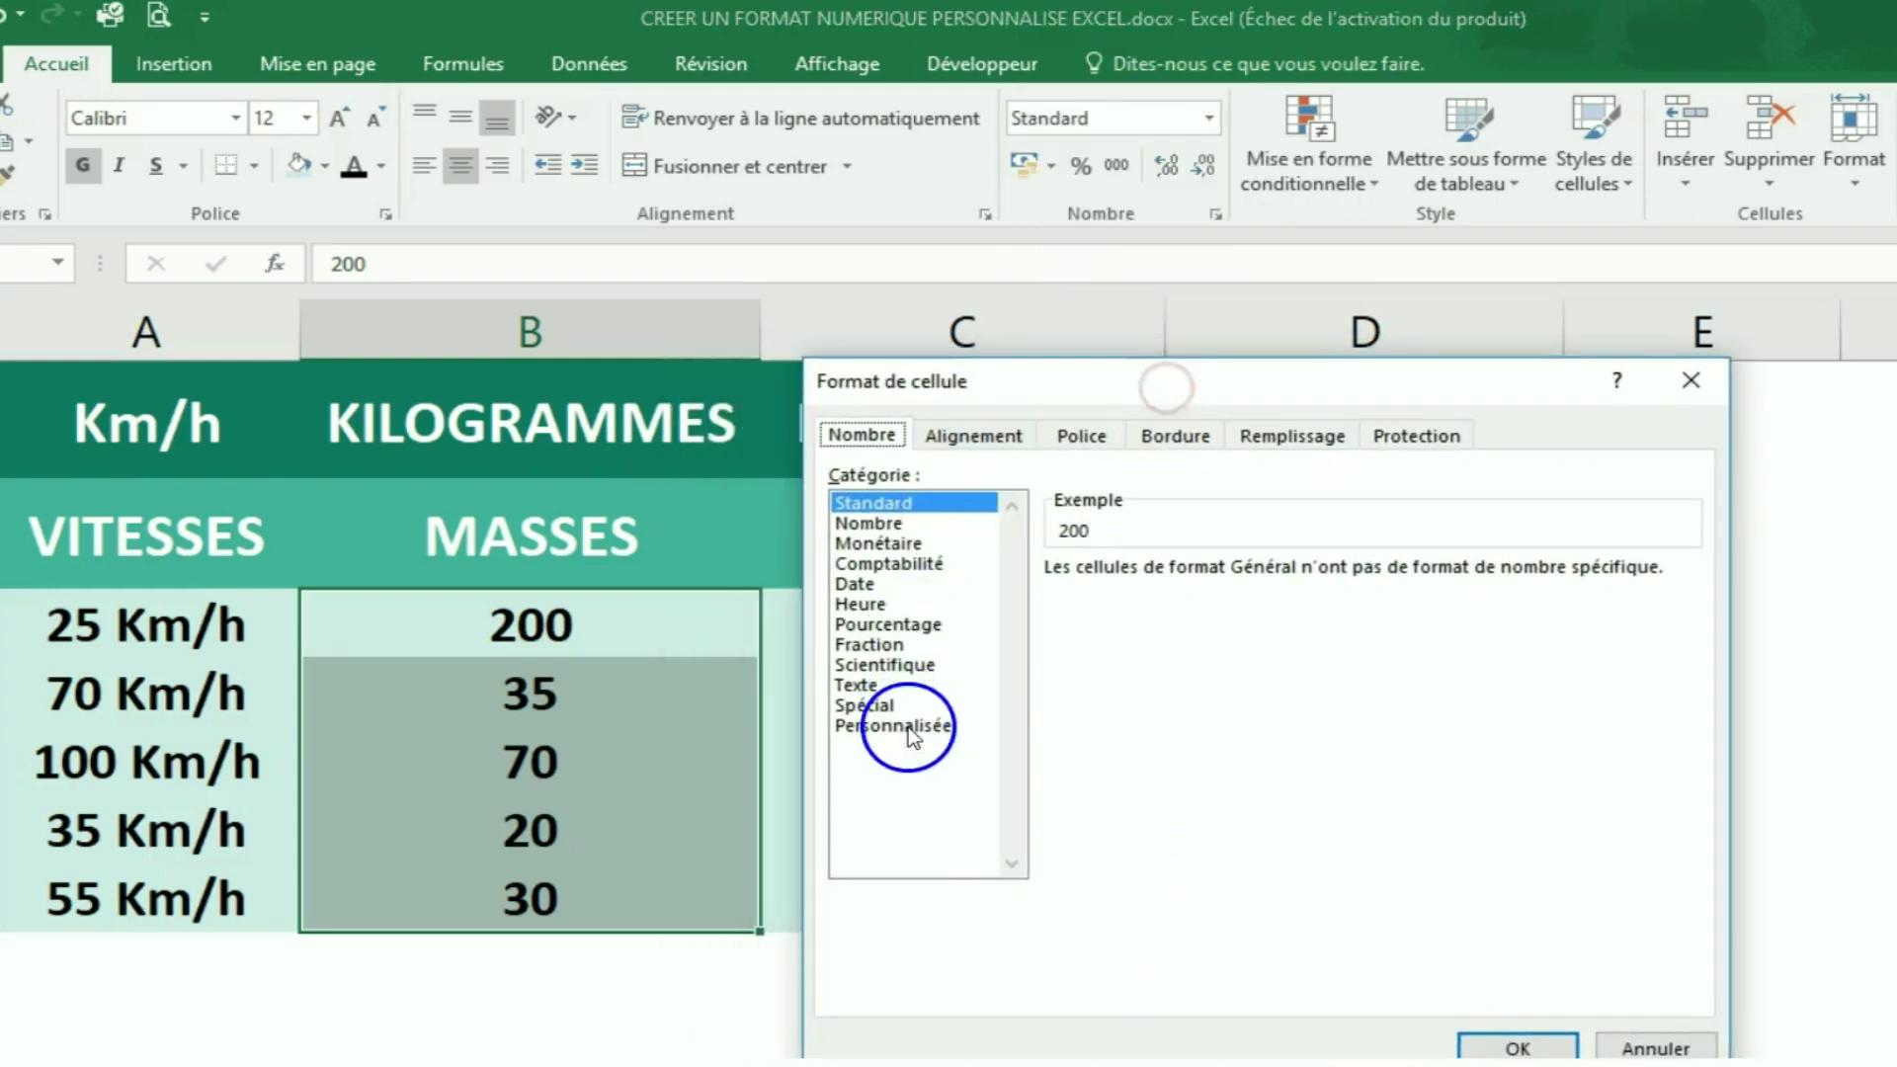
click(909, 725)
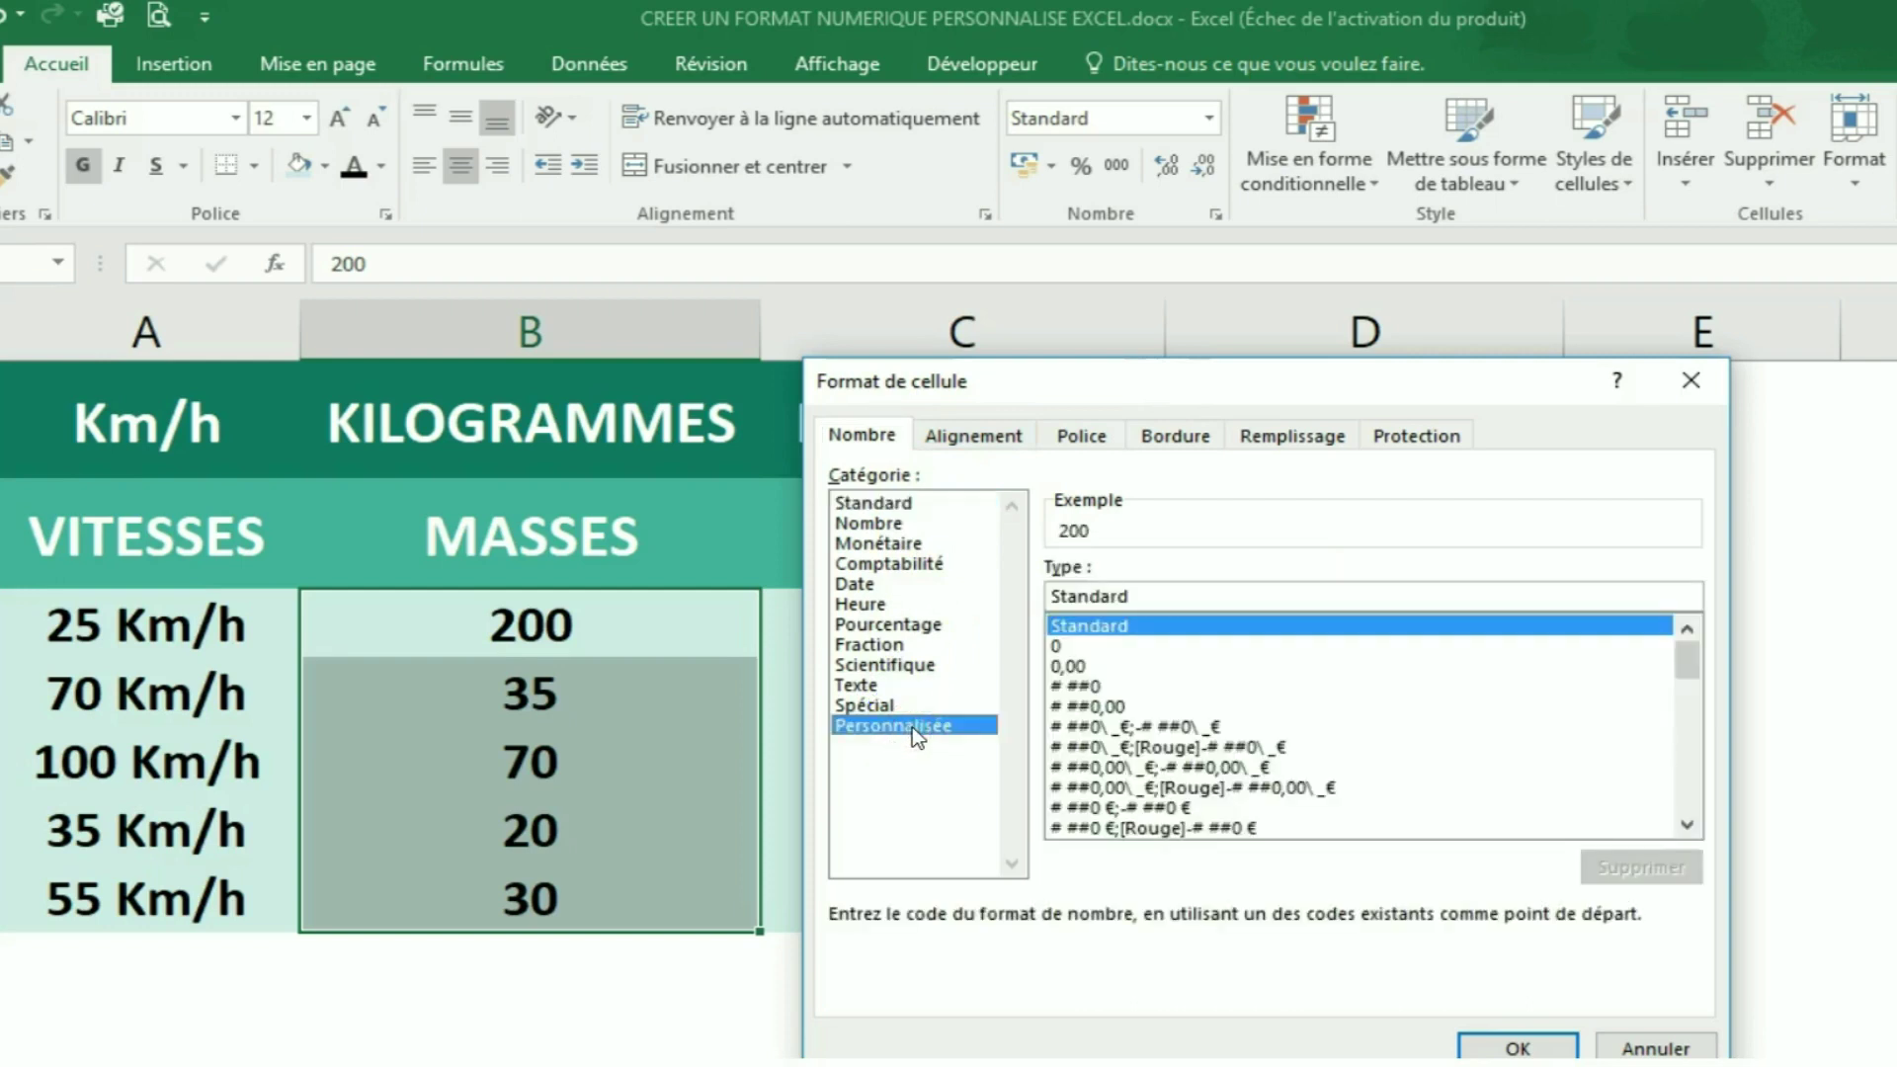
click(1069, 646)
click(1126, 593)
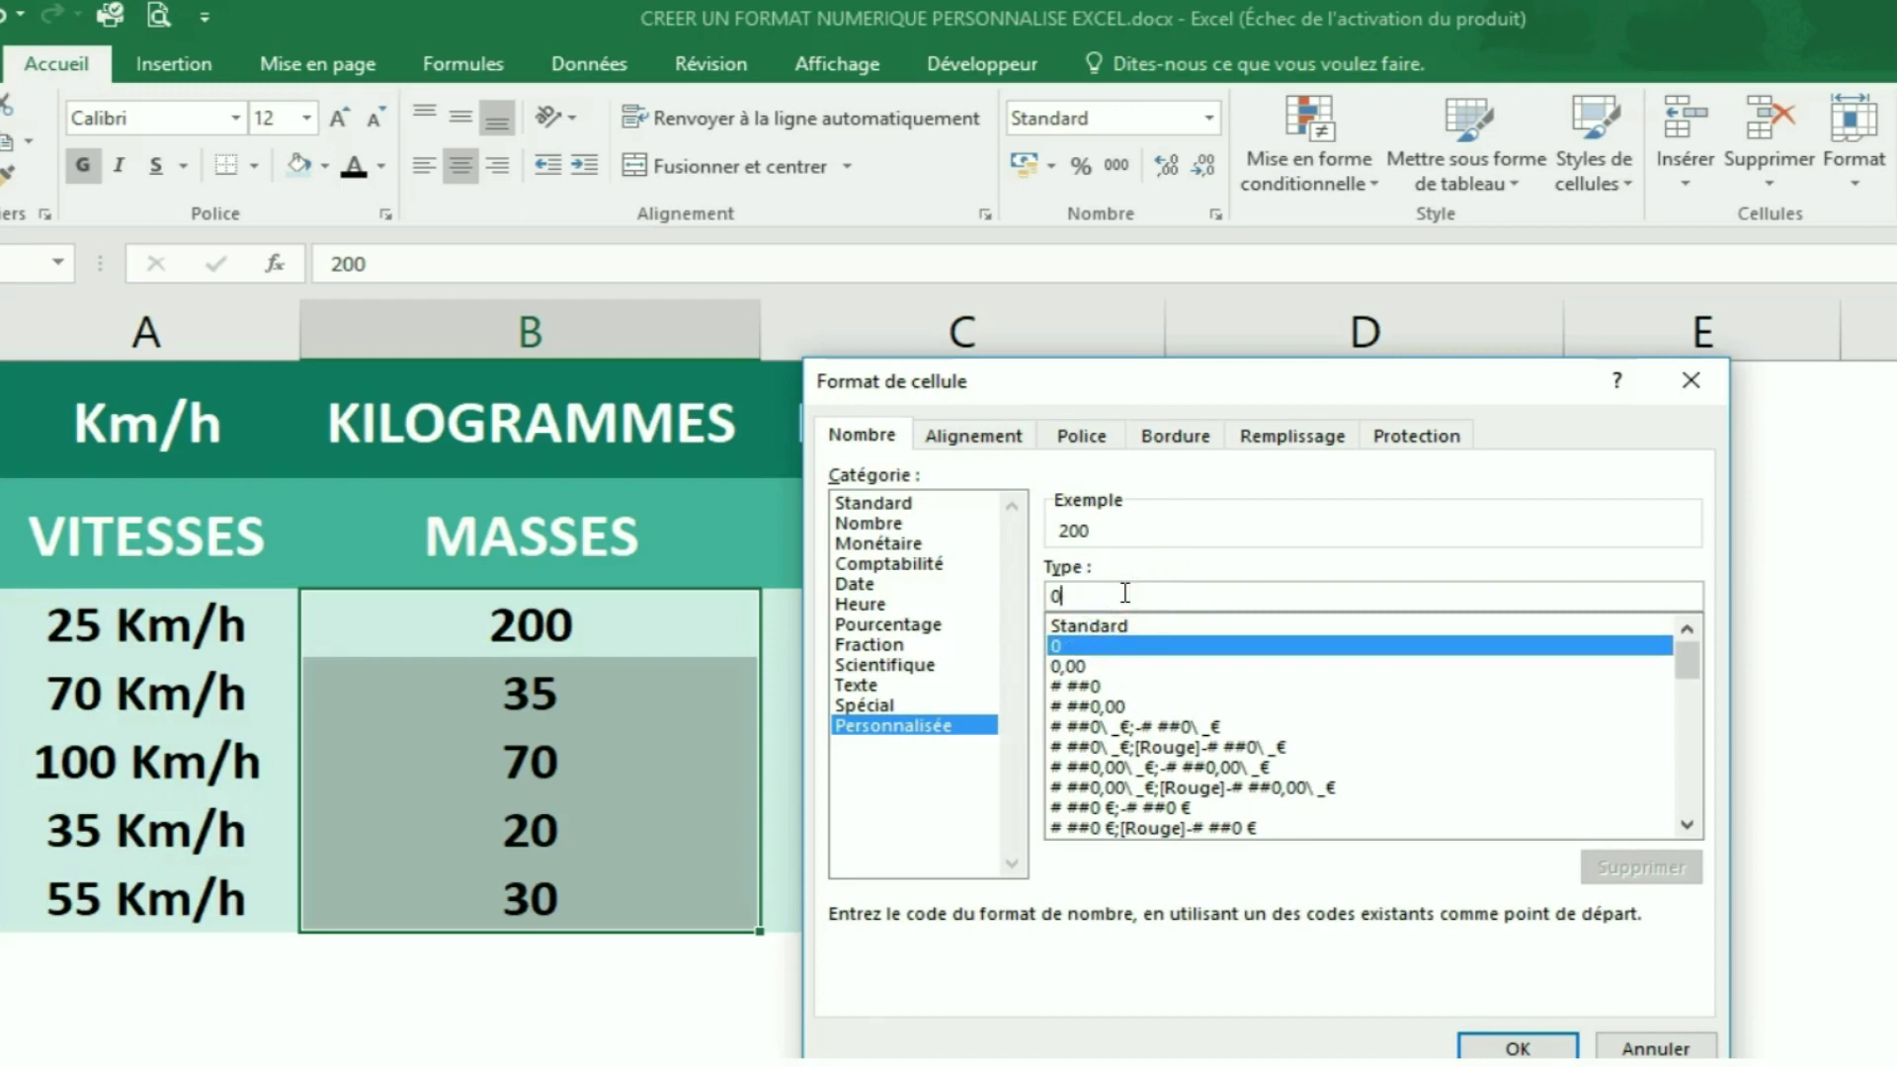
text(")
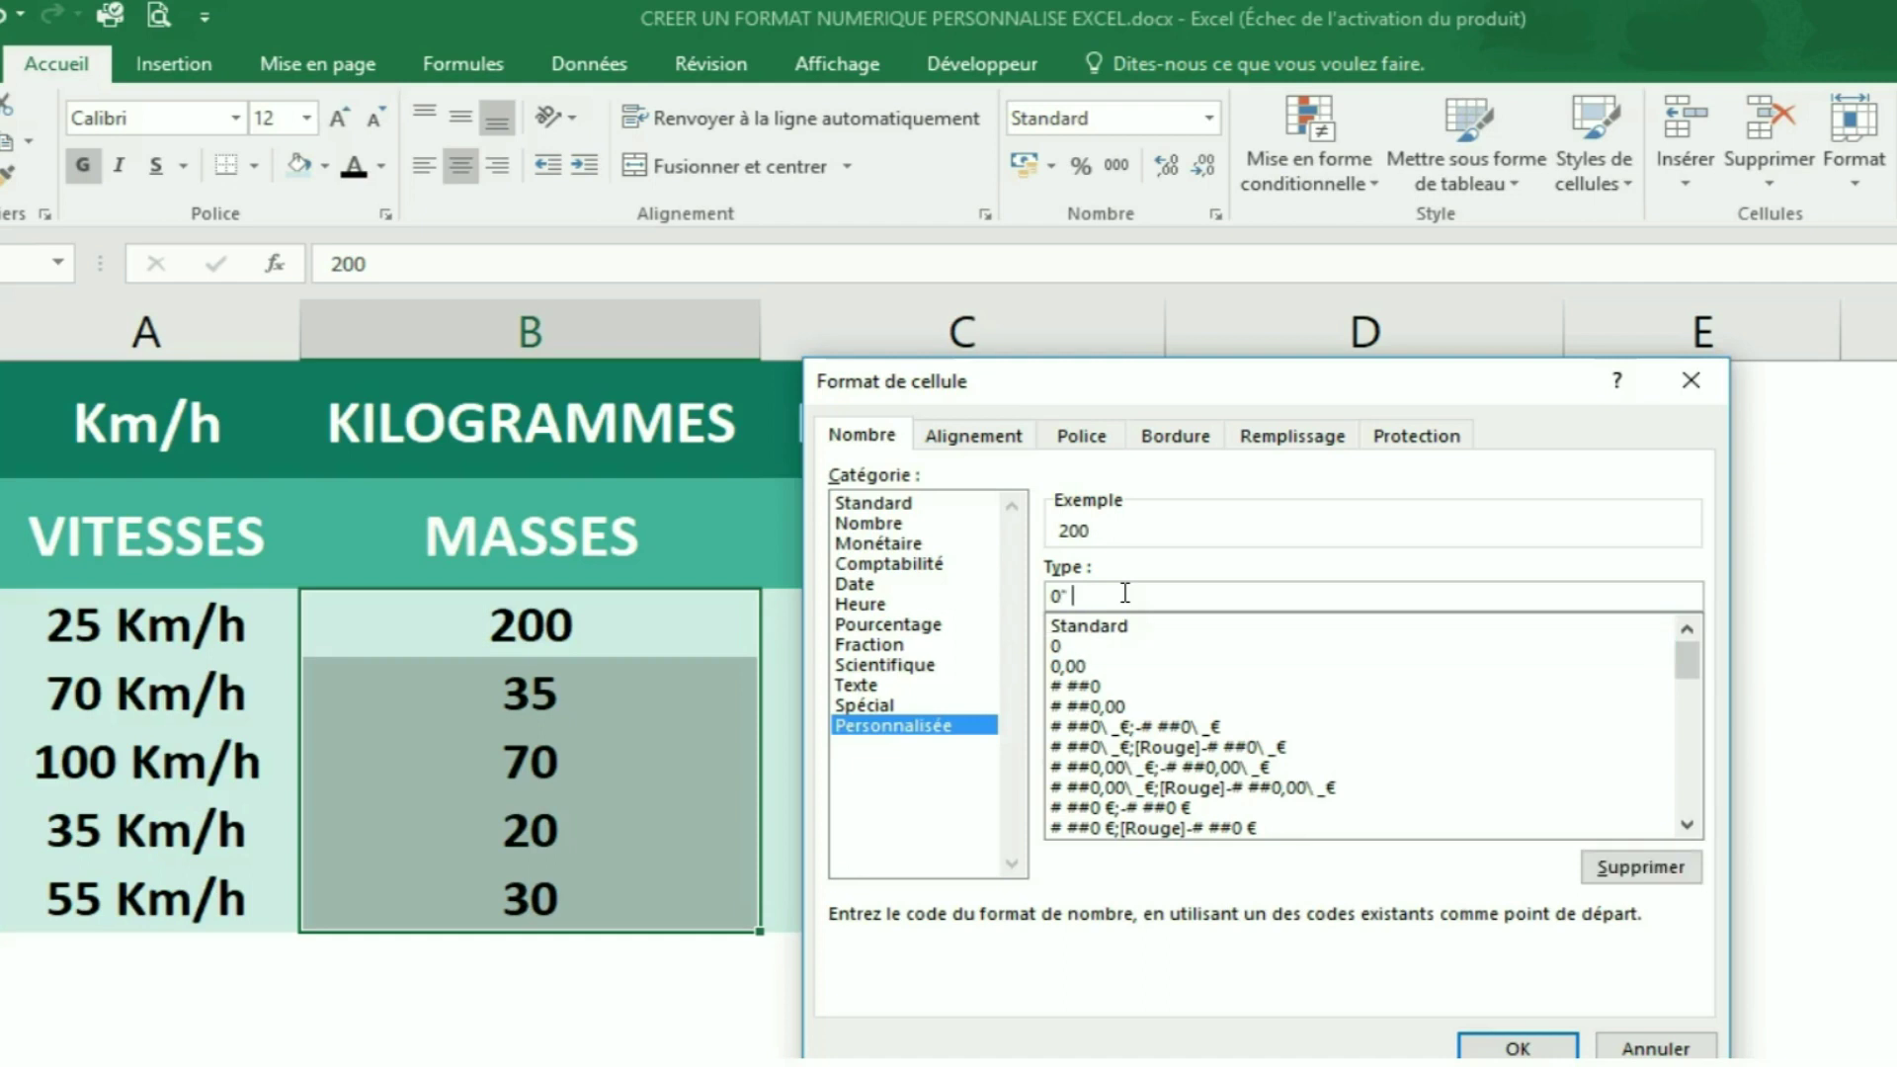
click(1142, 593)
text(KILO")
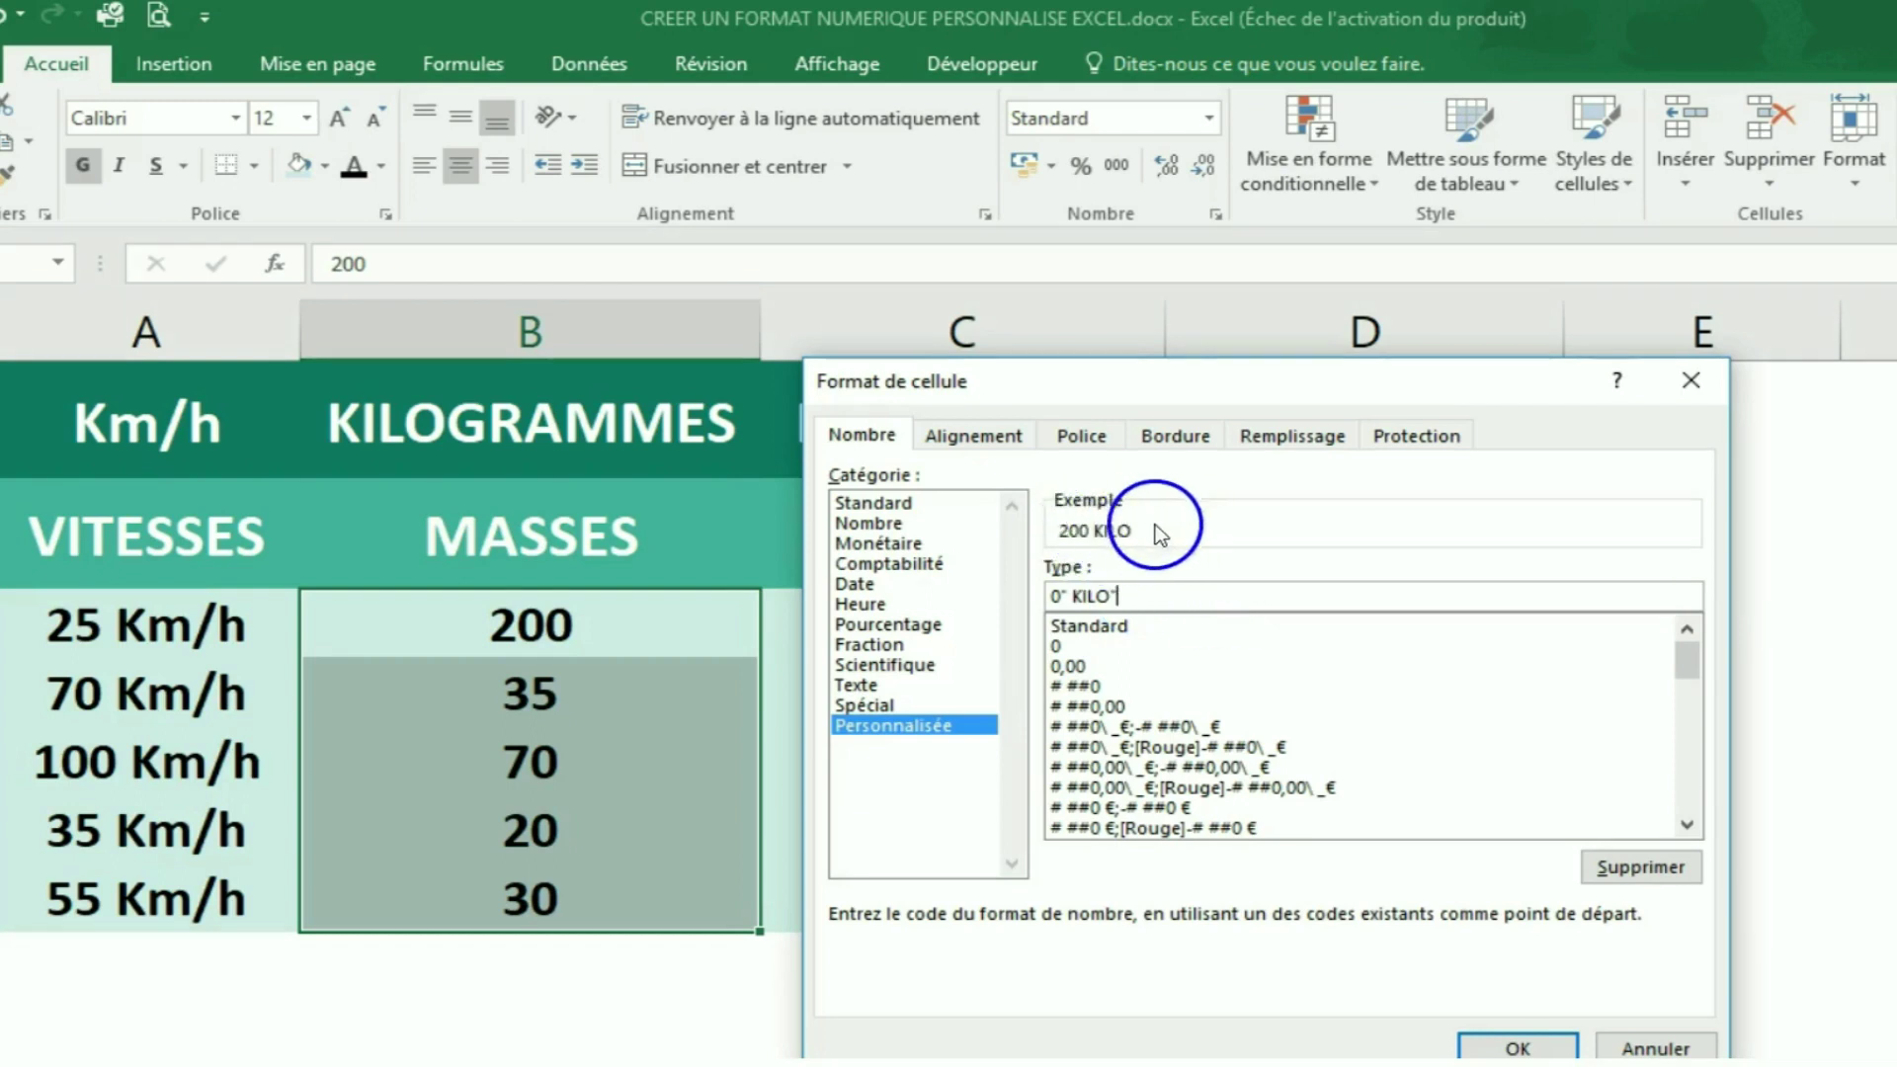
click(1518, 1048)
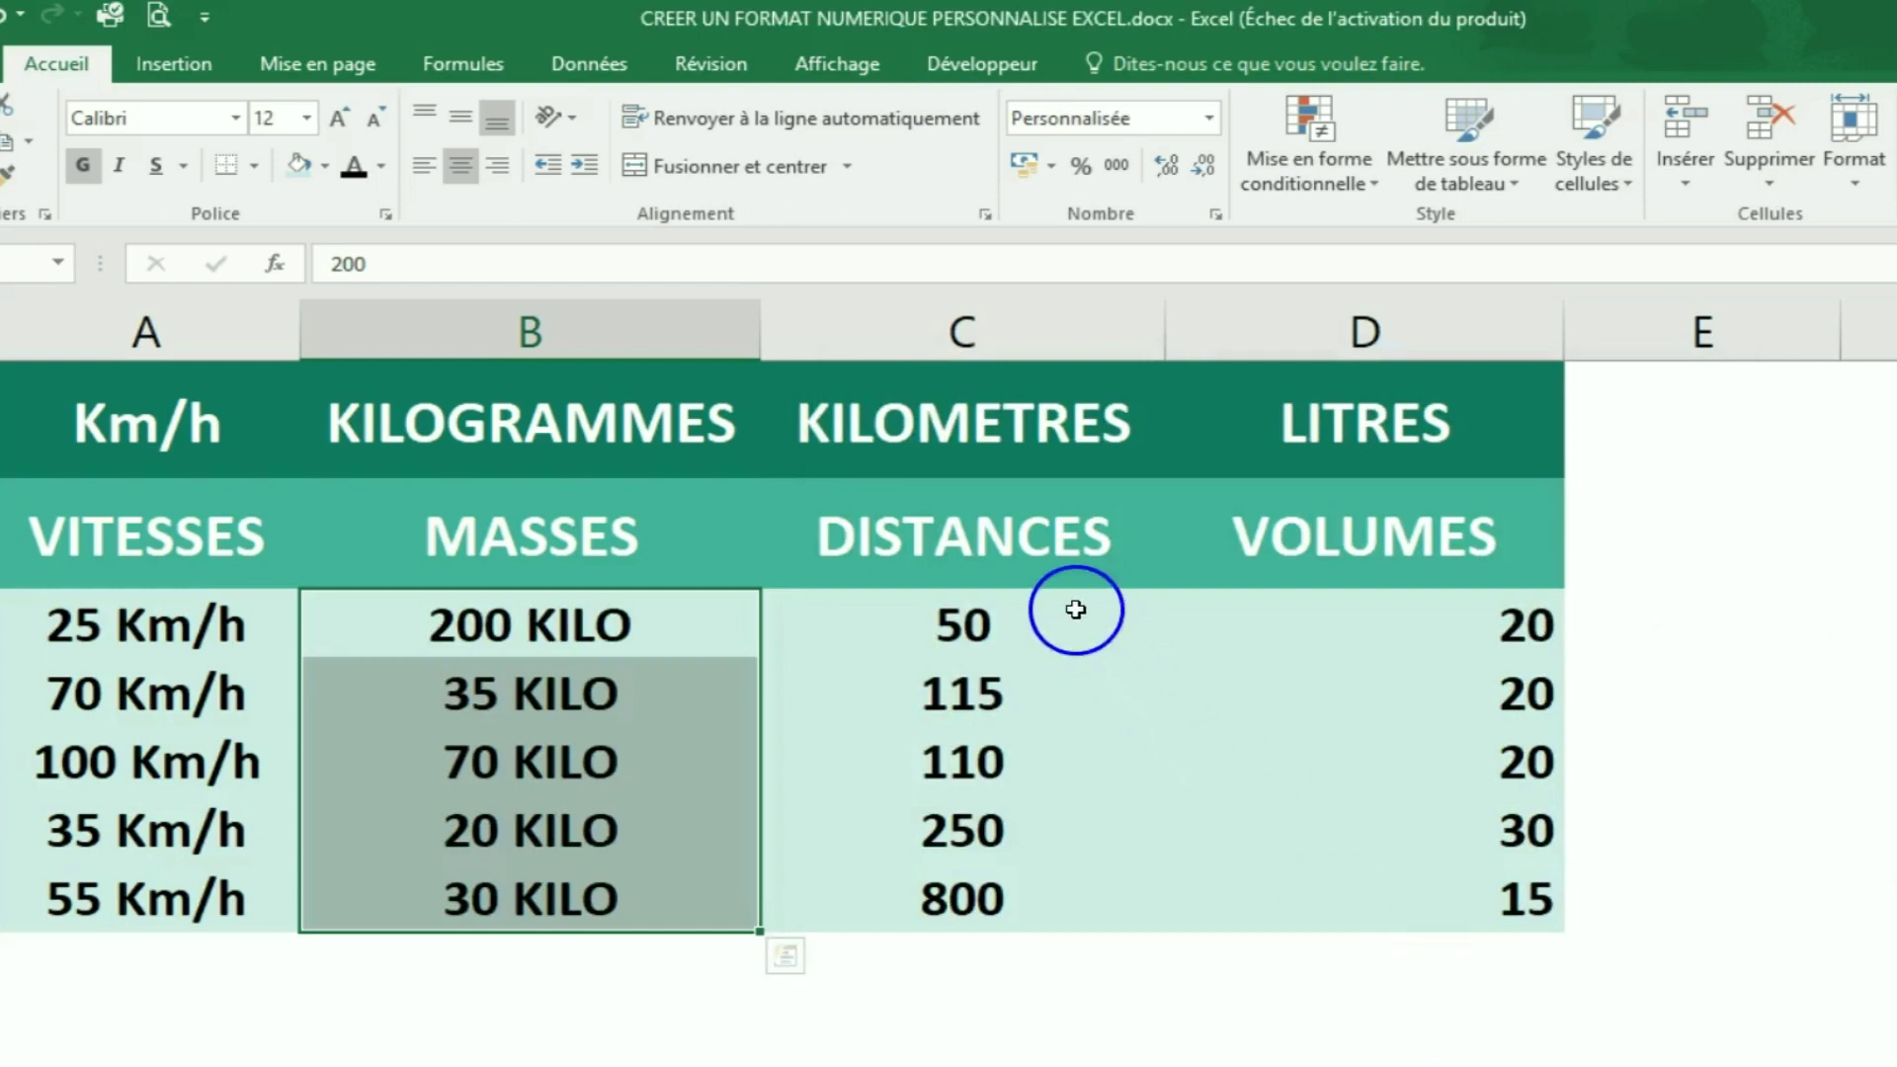
Step: Select the five distance values in C3:C7 under DISTANCES
click(1041, 604)
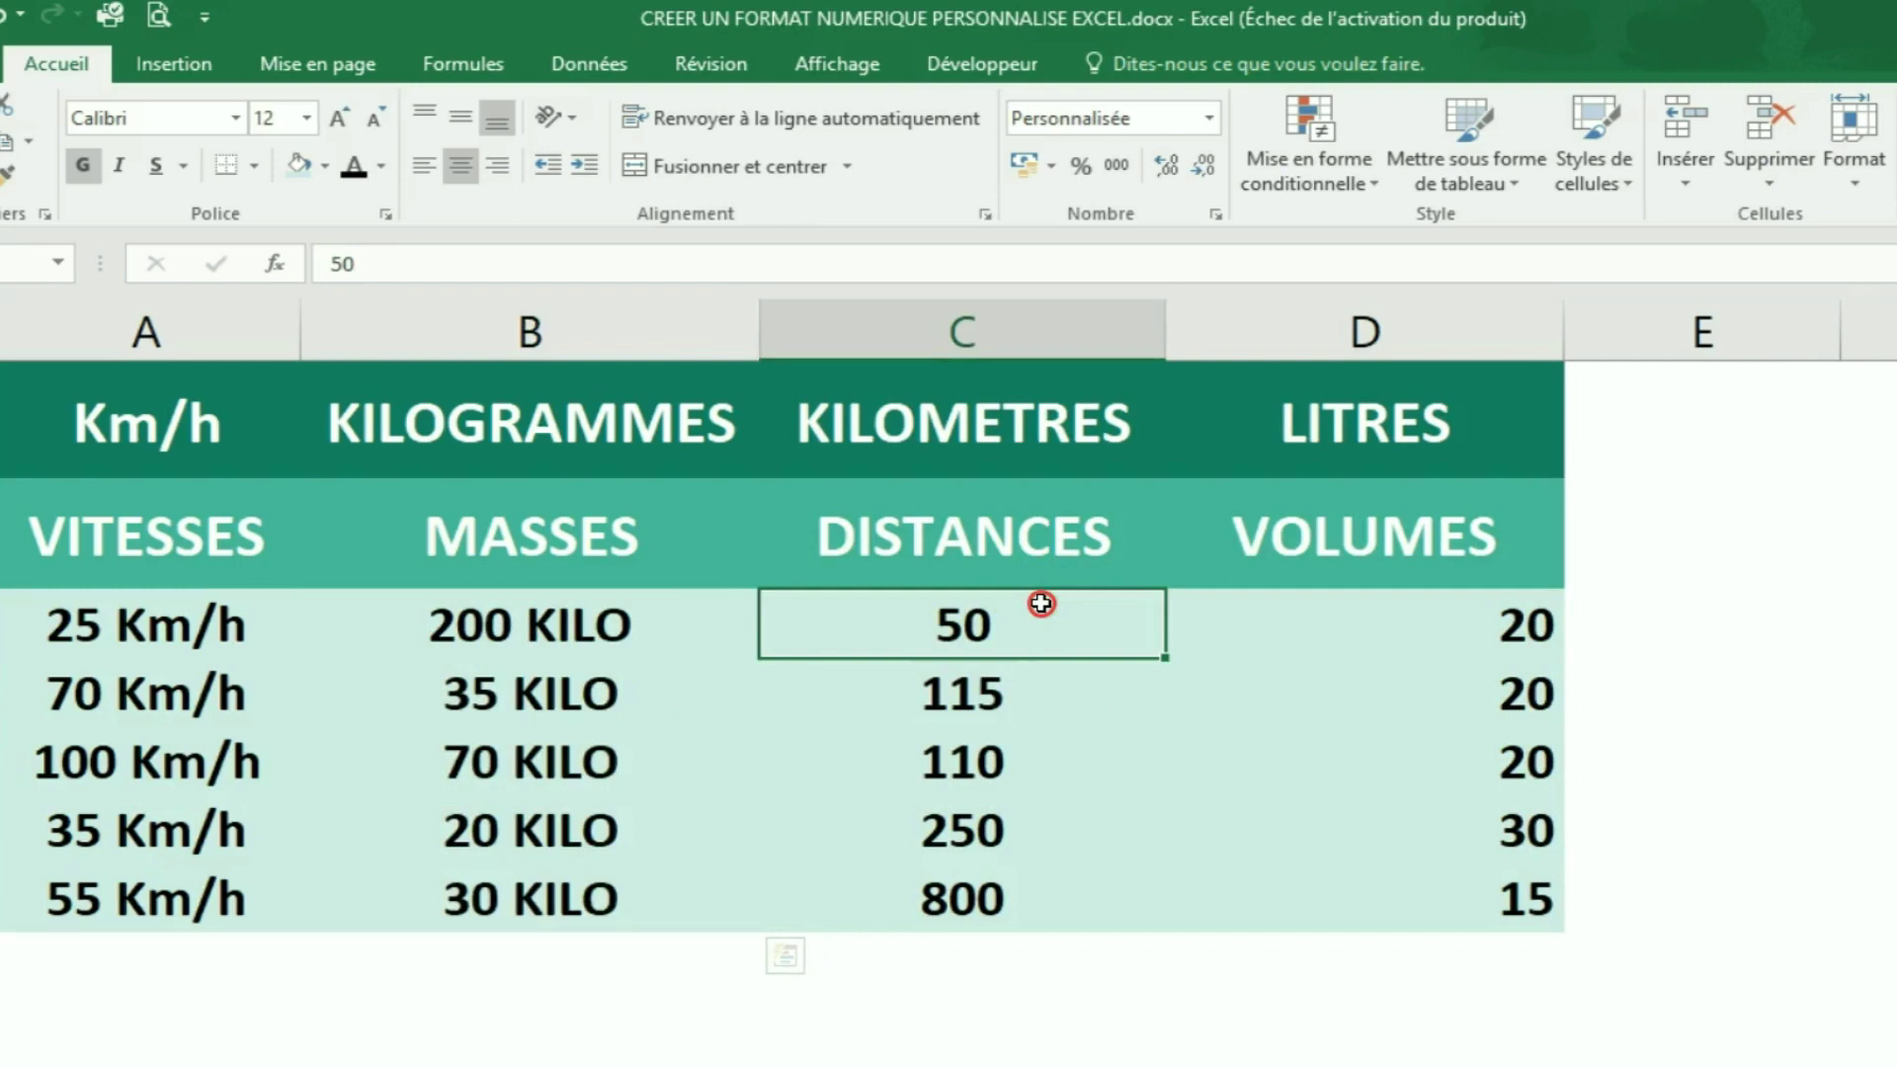
key(ctrl+z)
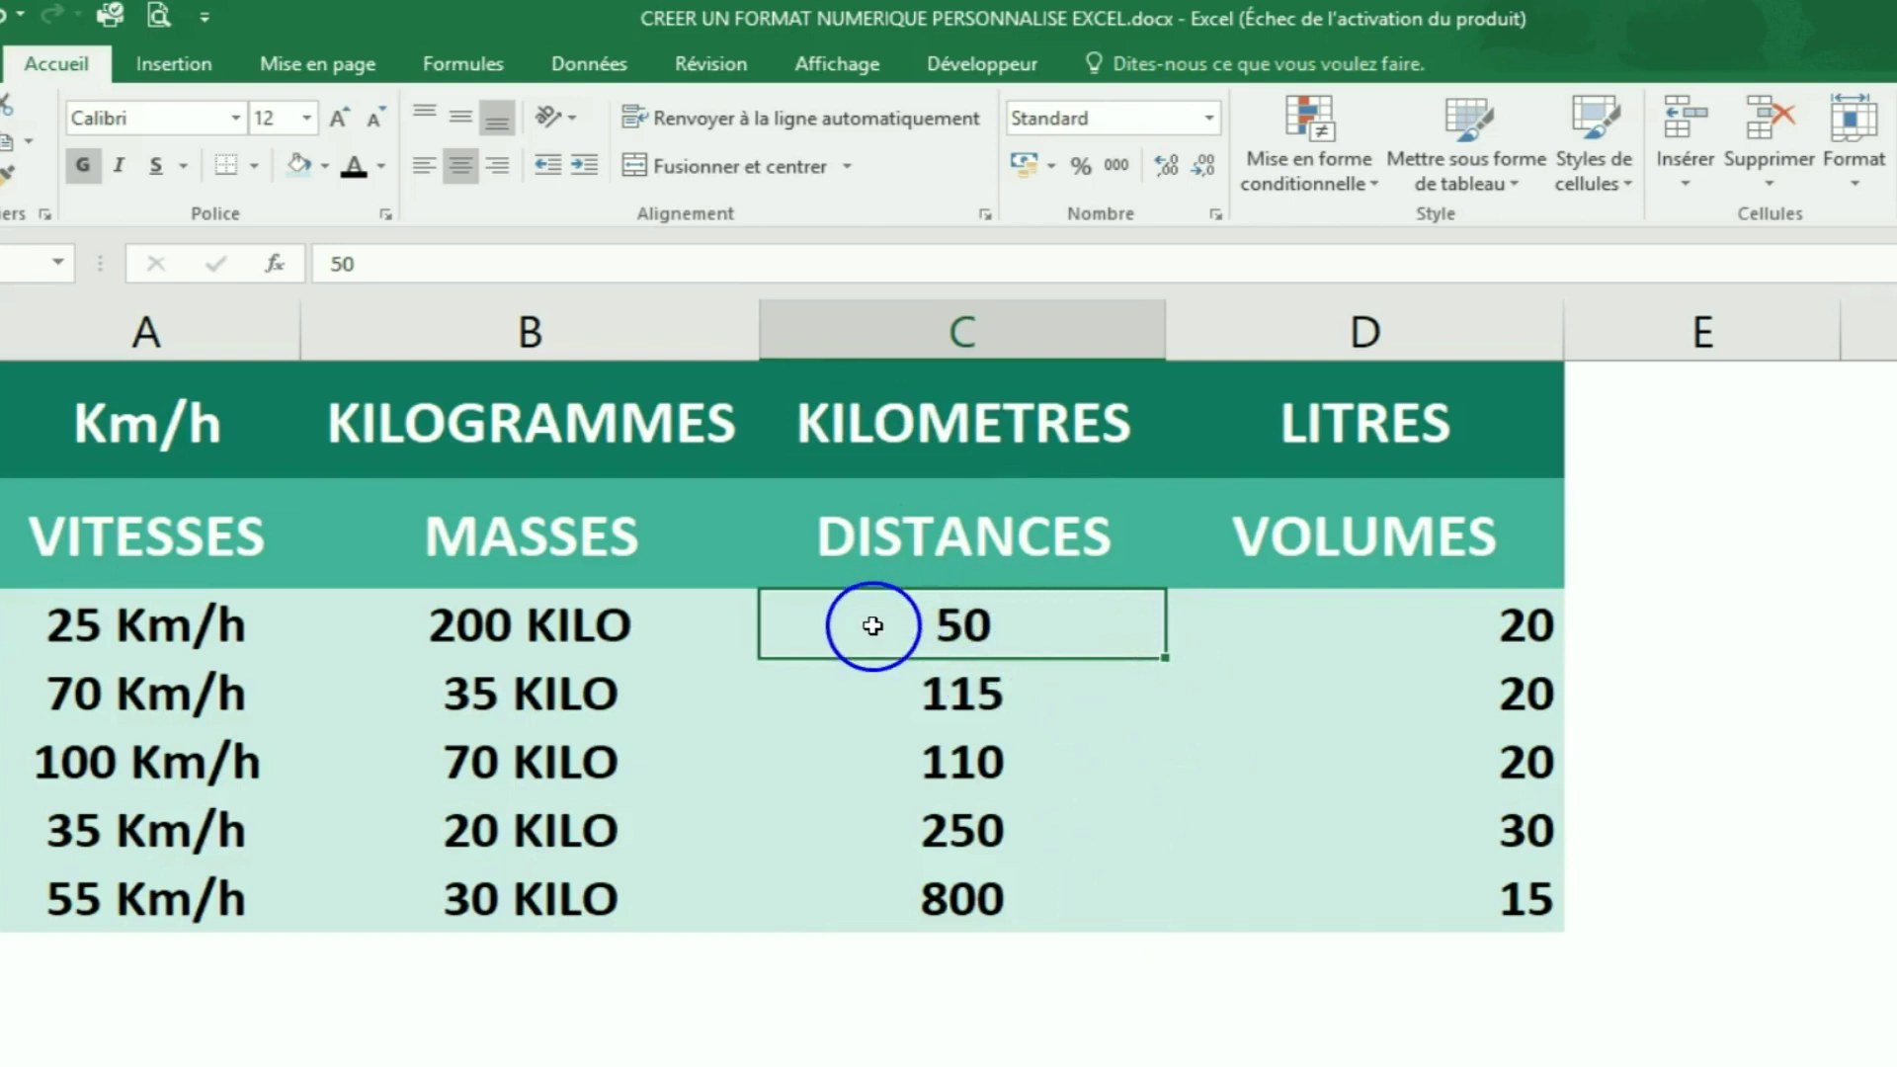
drag(890, 637, 935, 910)
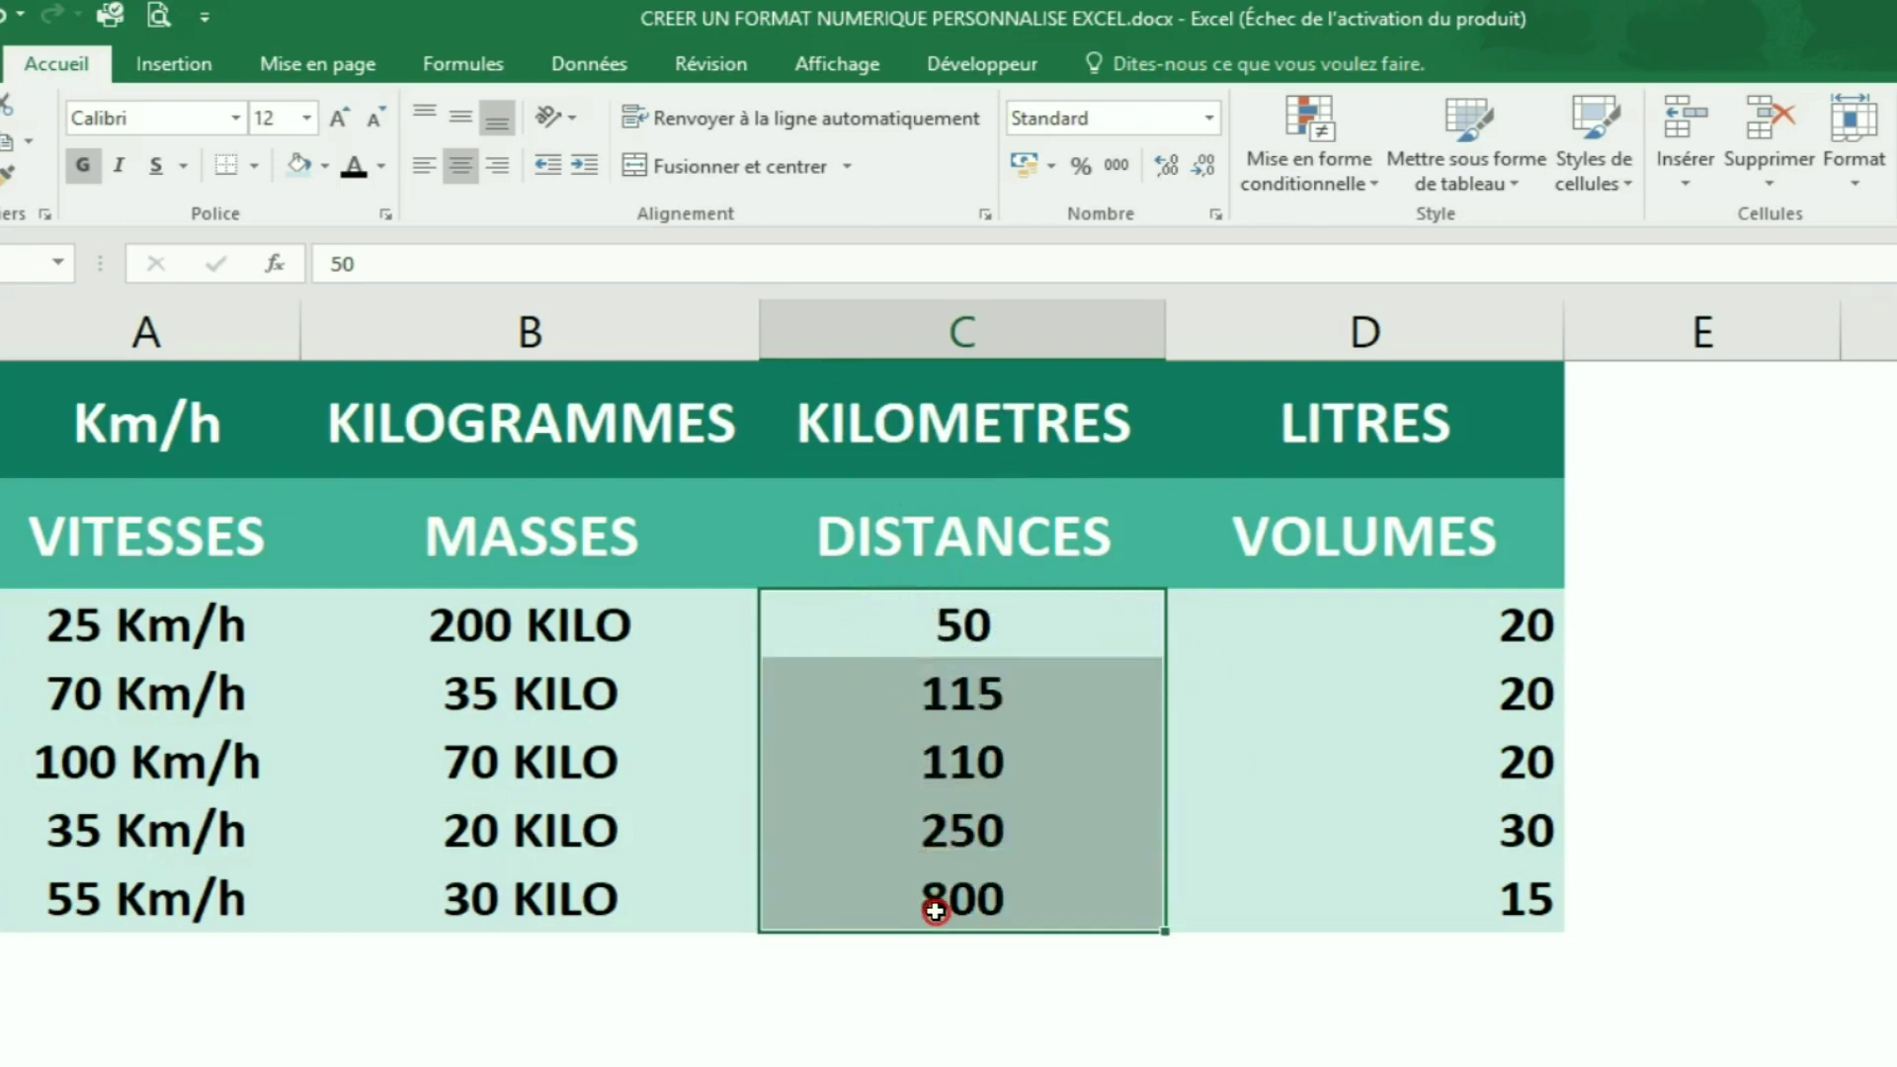
Step: Apply custom format "Km "0 to C3:C7 so distances read Km 50 to Km 800
click(1217, 215)
drag(1173, 377, 1414, 386)
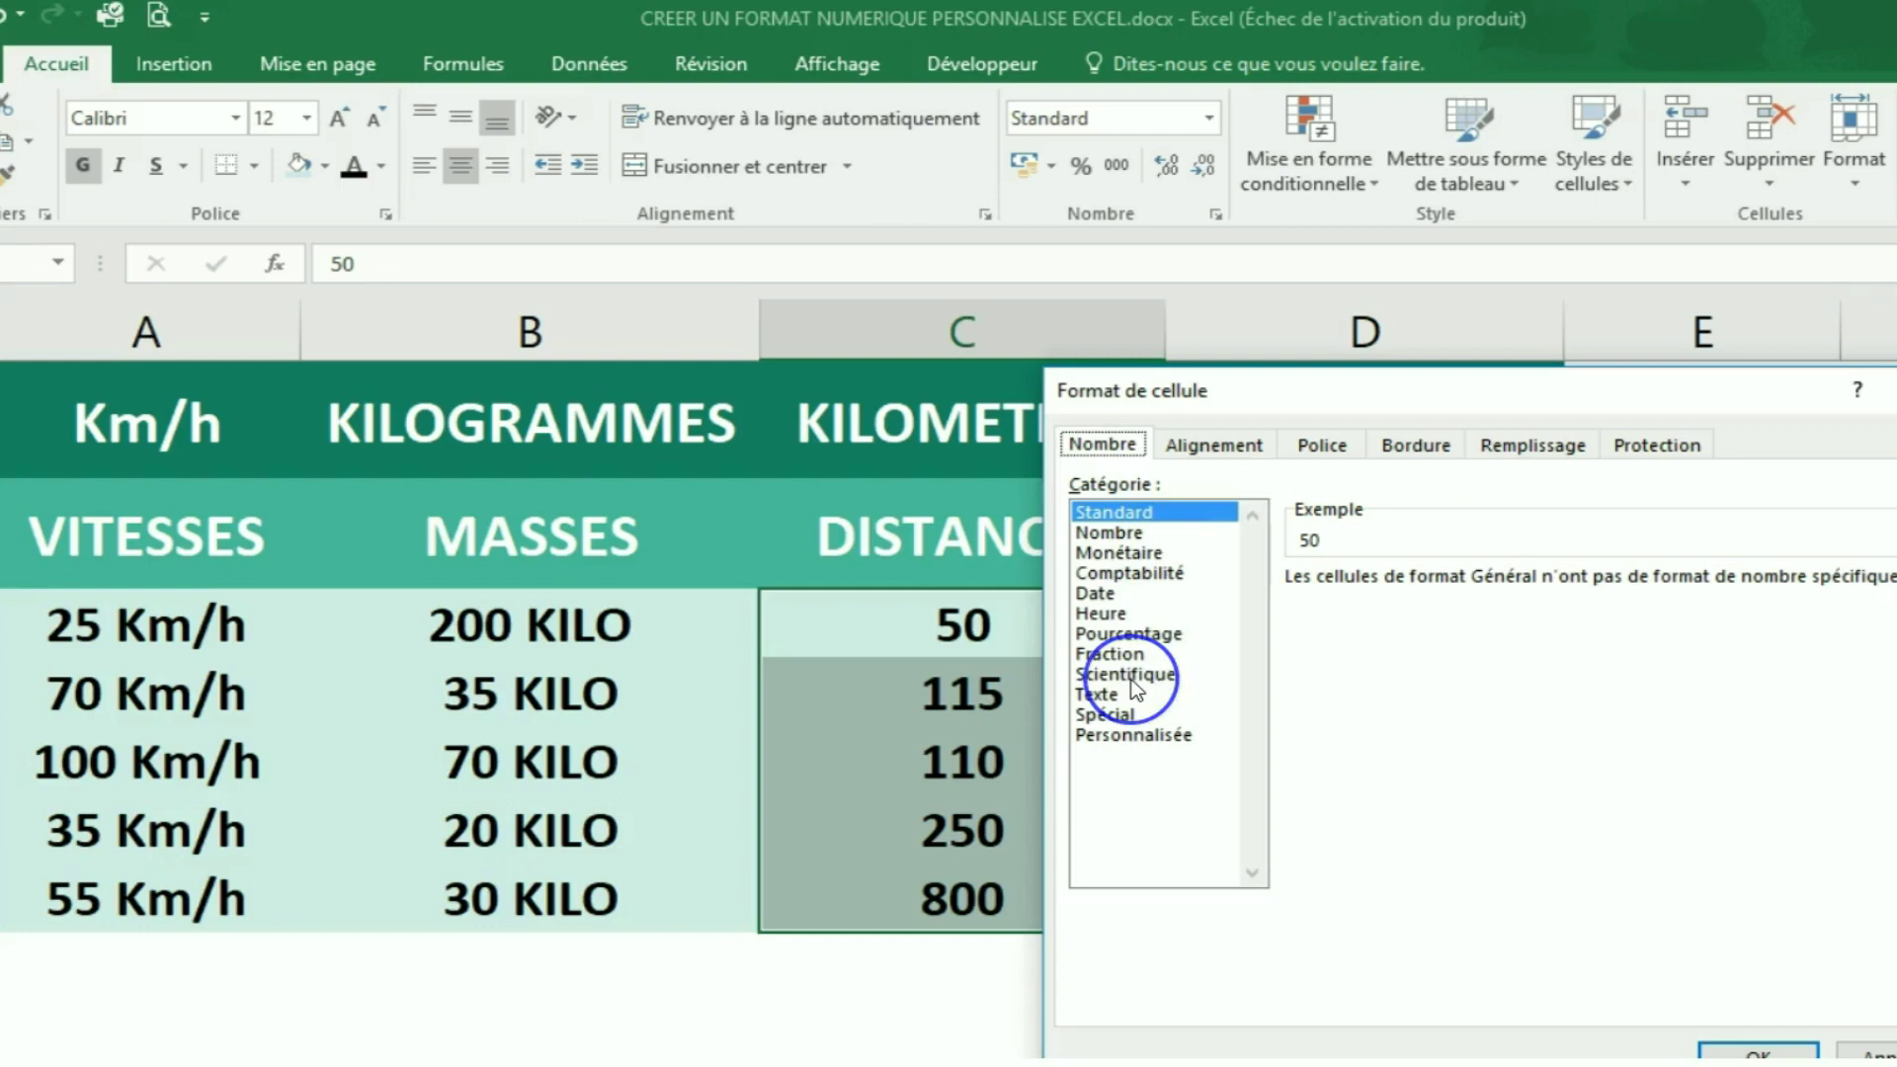
click(1136, 737)
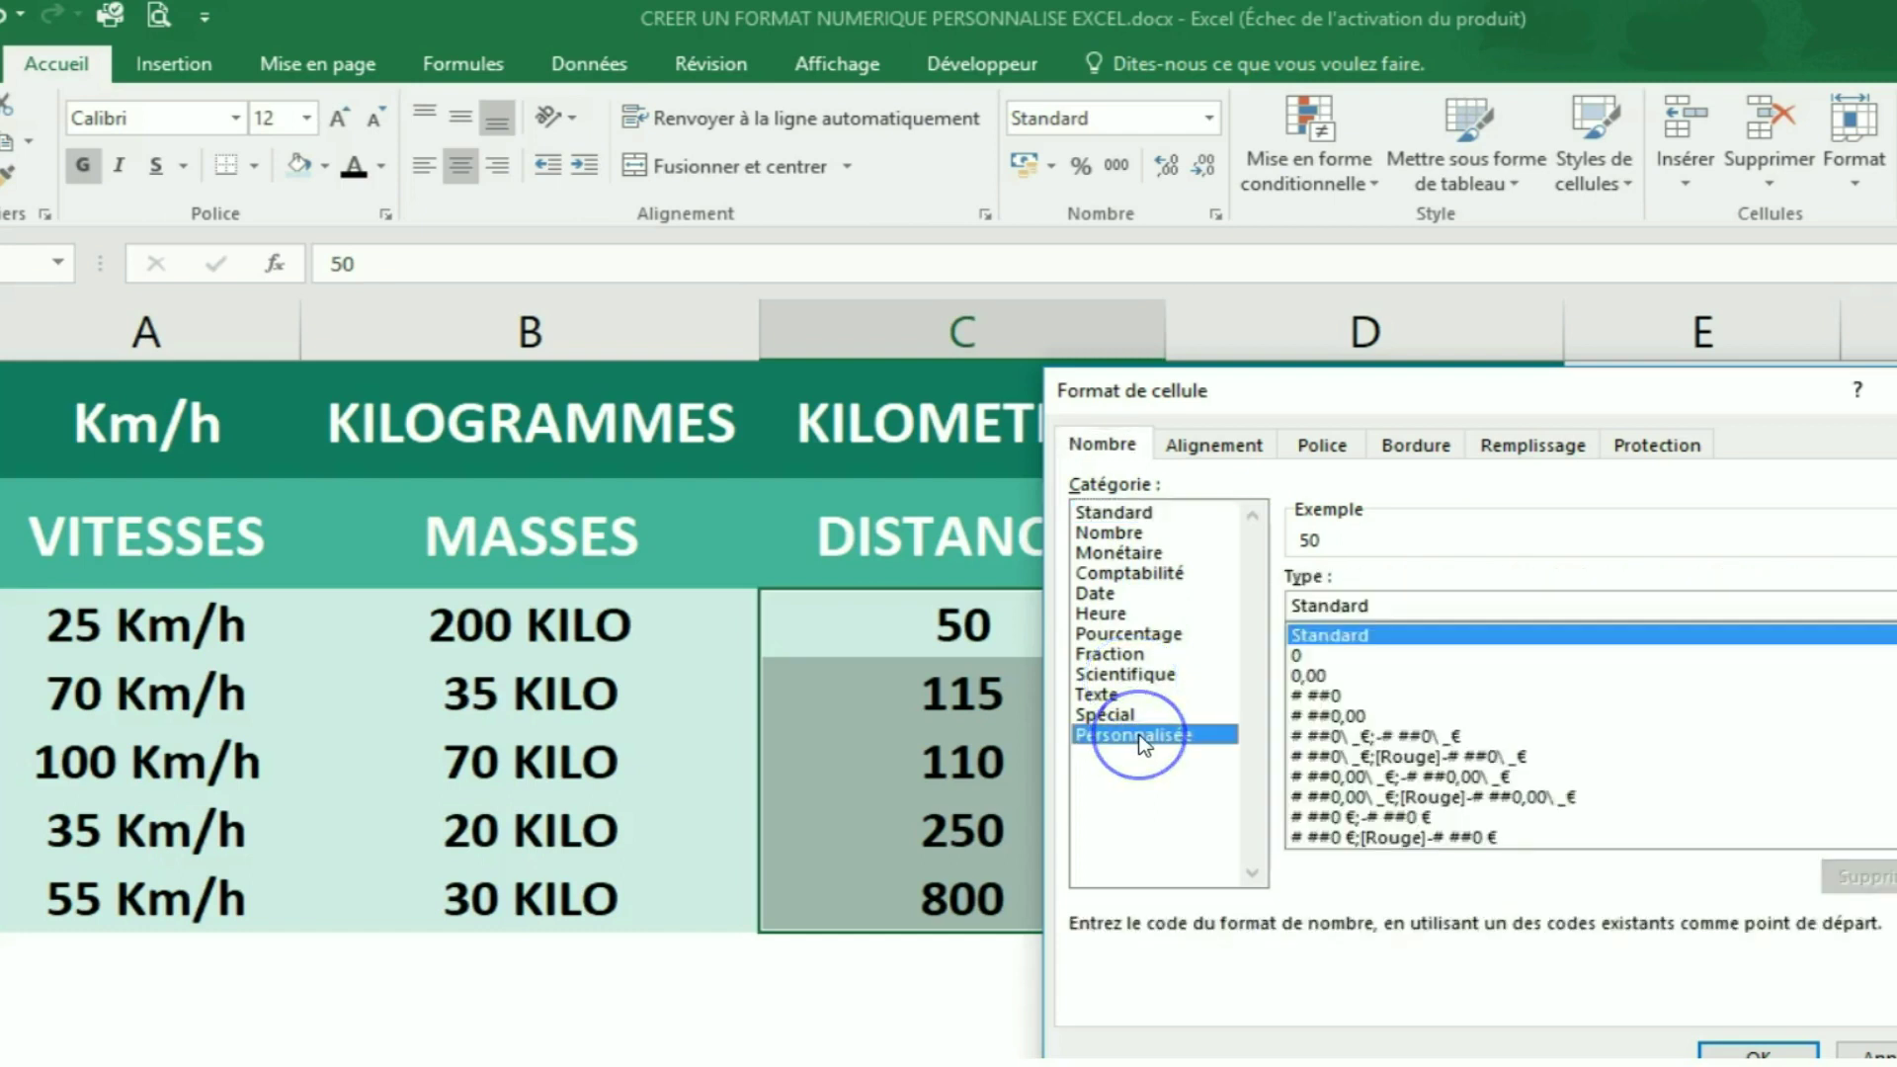
click(1315, 658)
click(1310, 606)
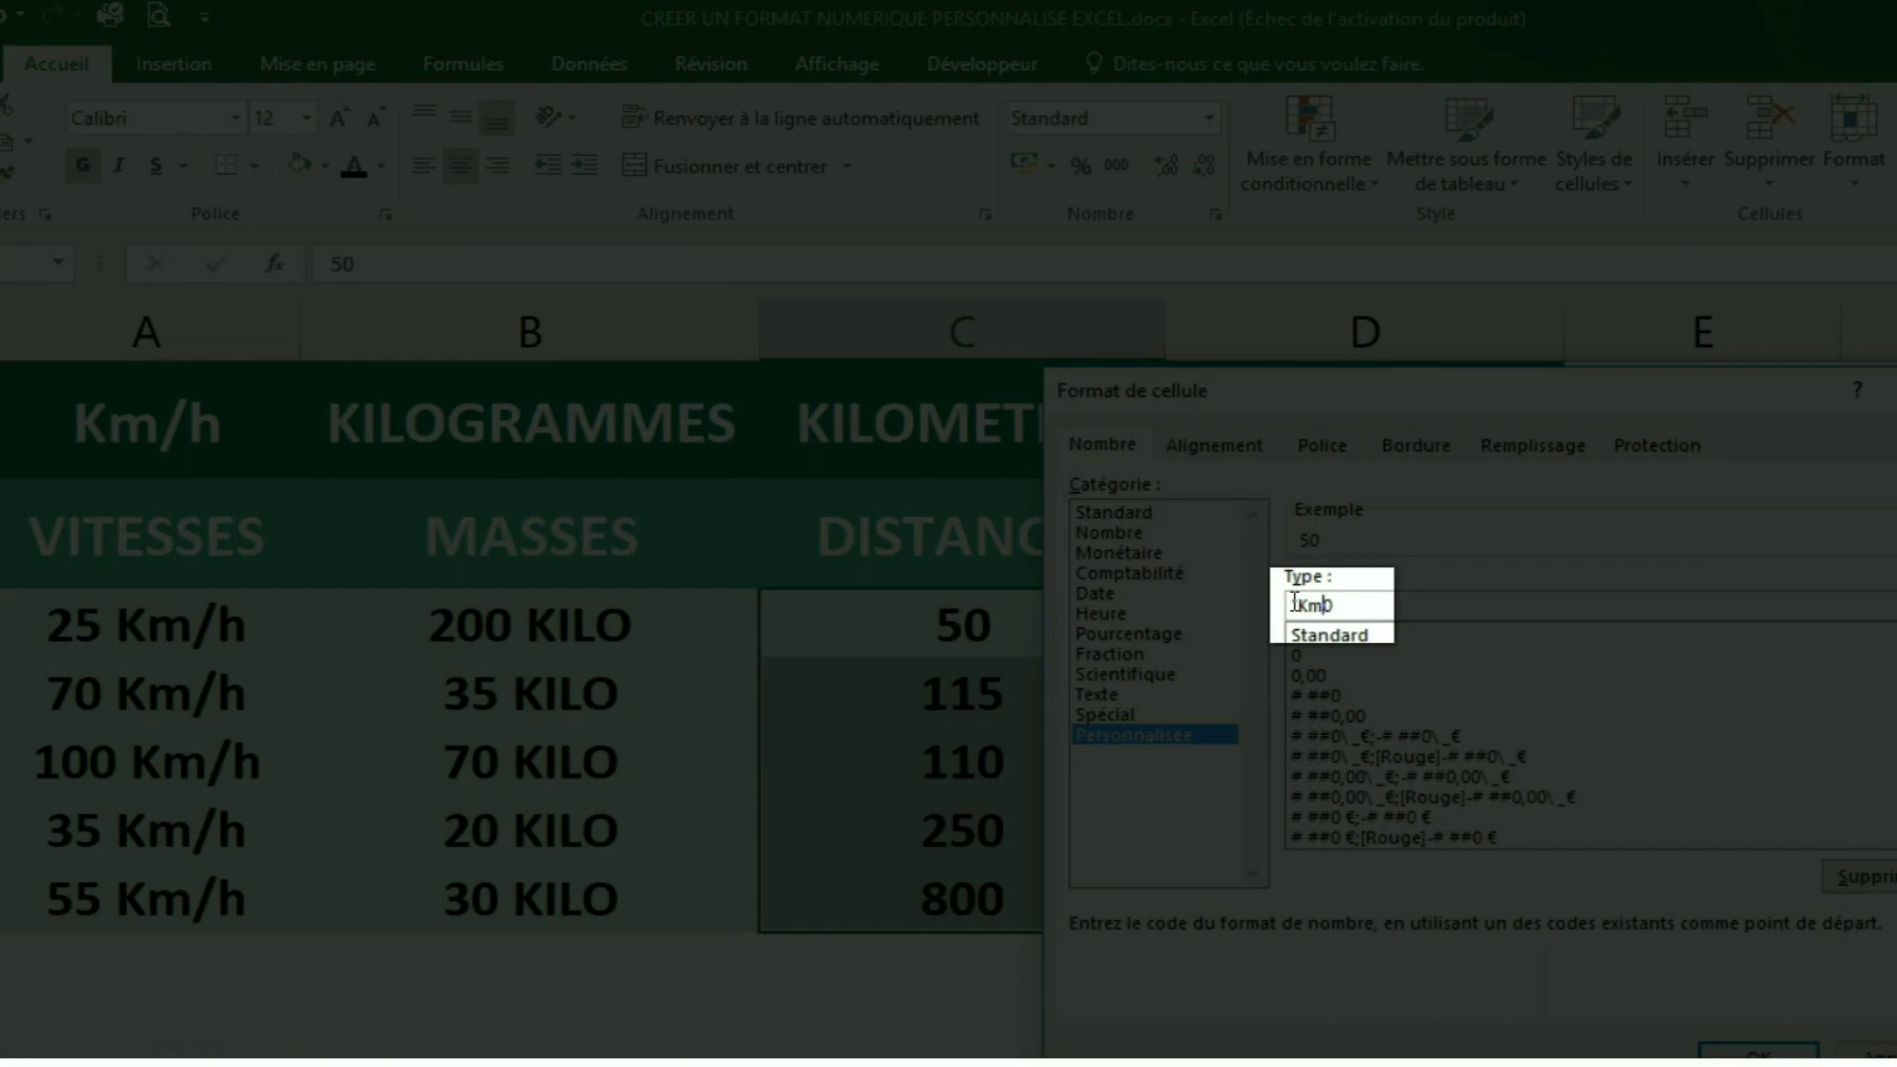
text("0)
key(Return)
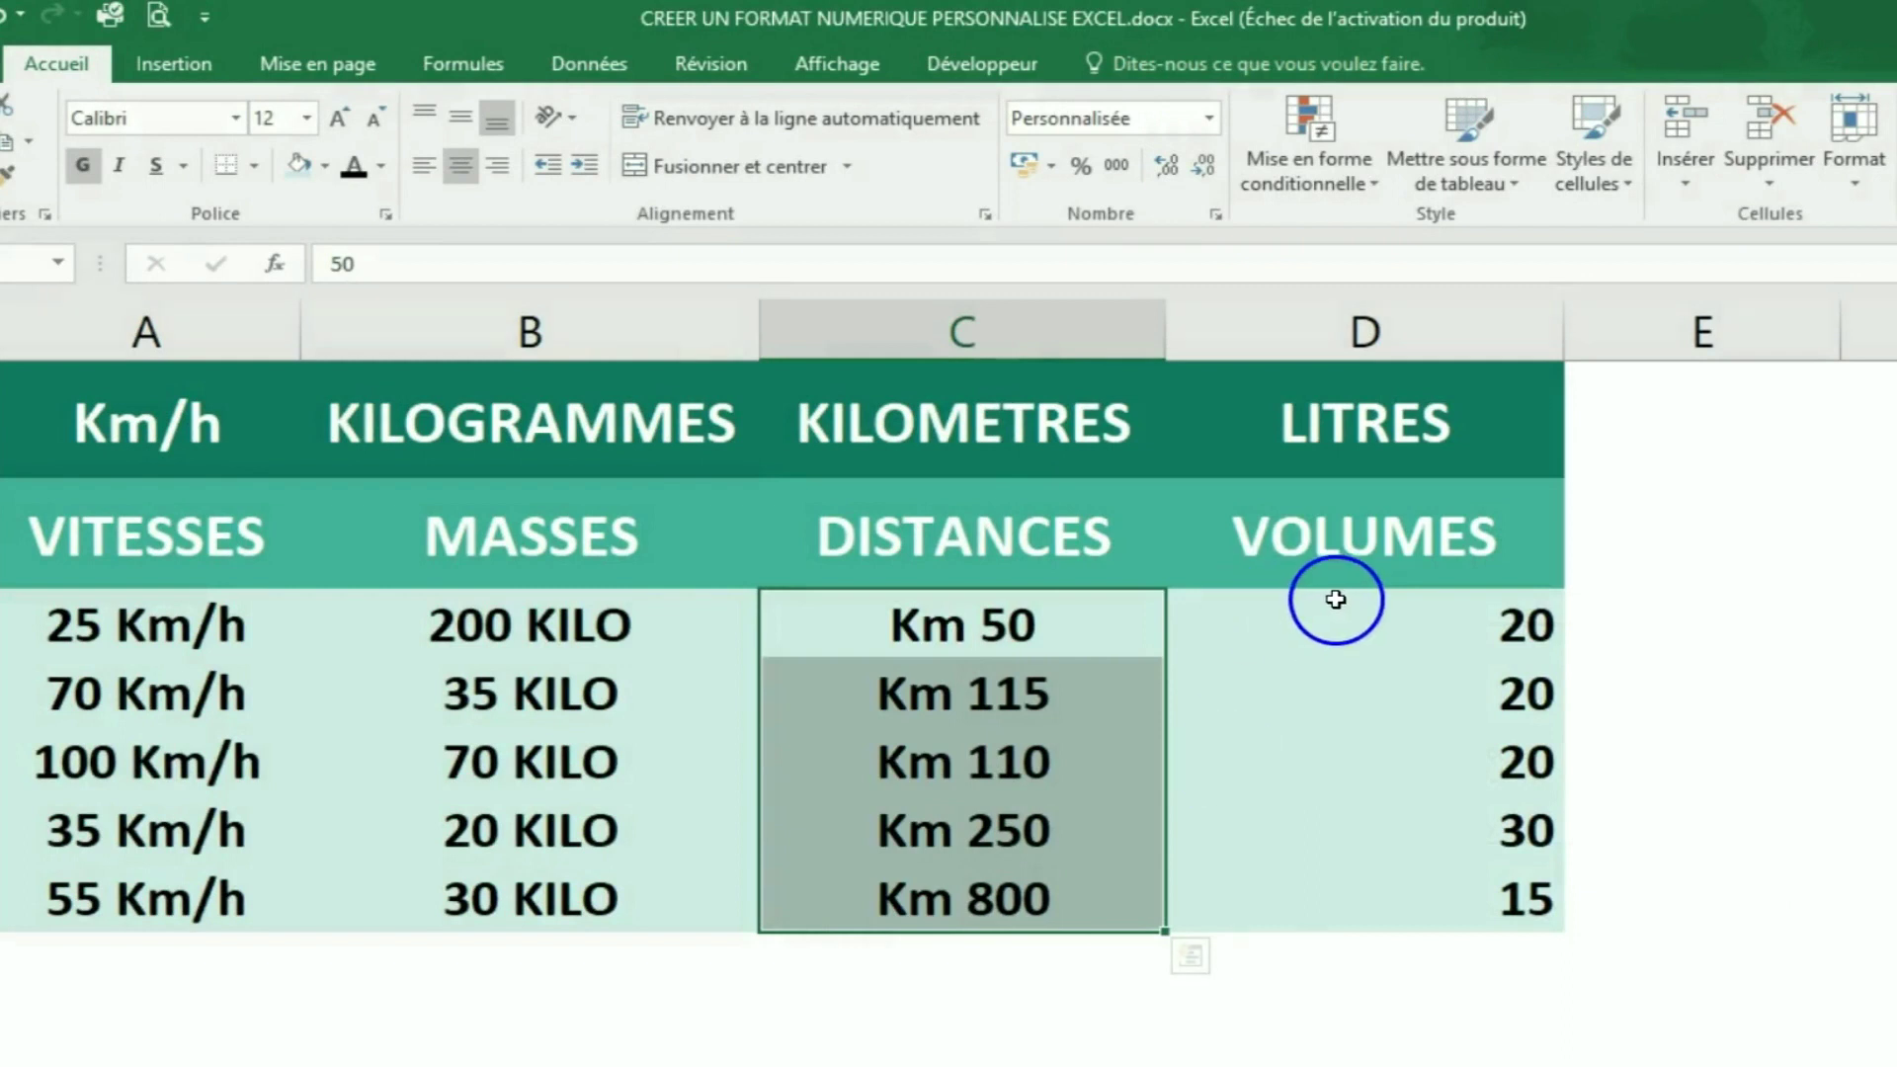
Step: Select the five volume values in D3:D7 under VOLUMES
click(1336, 599)
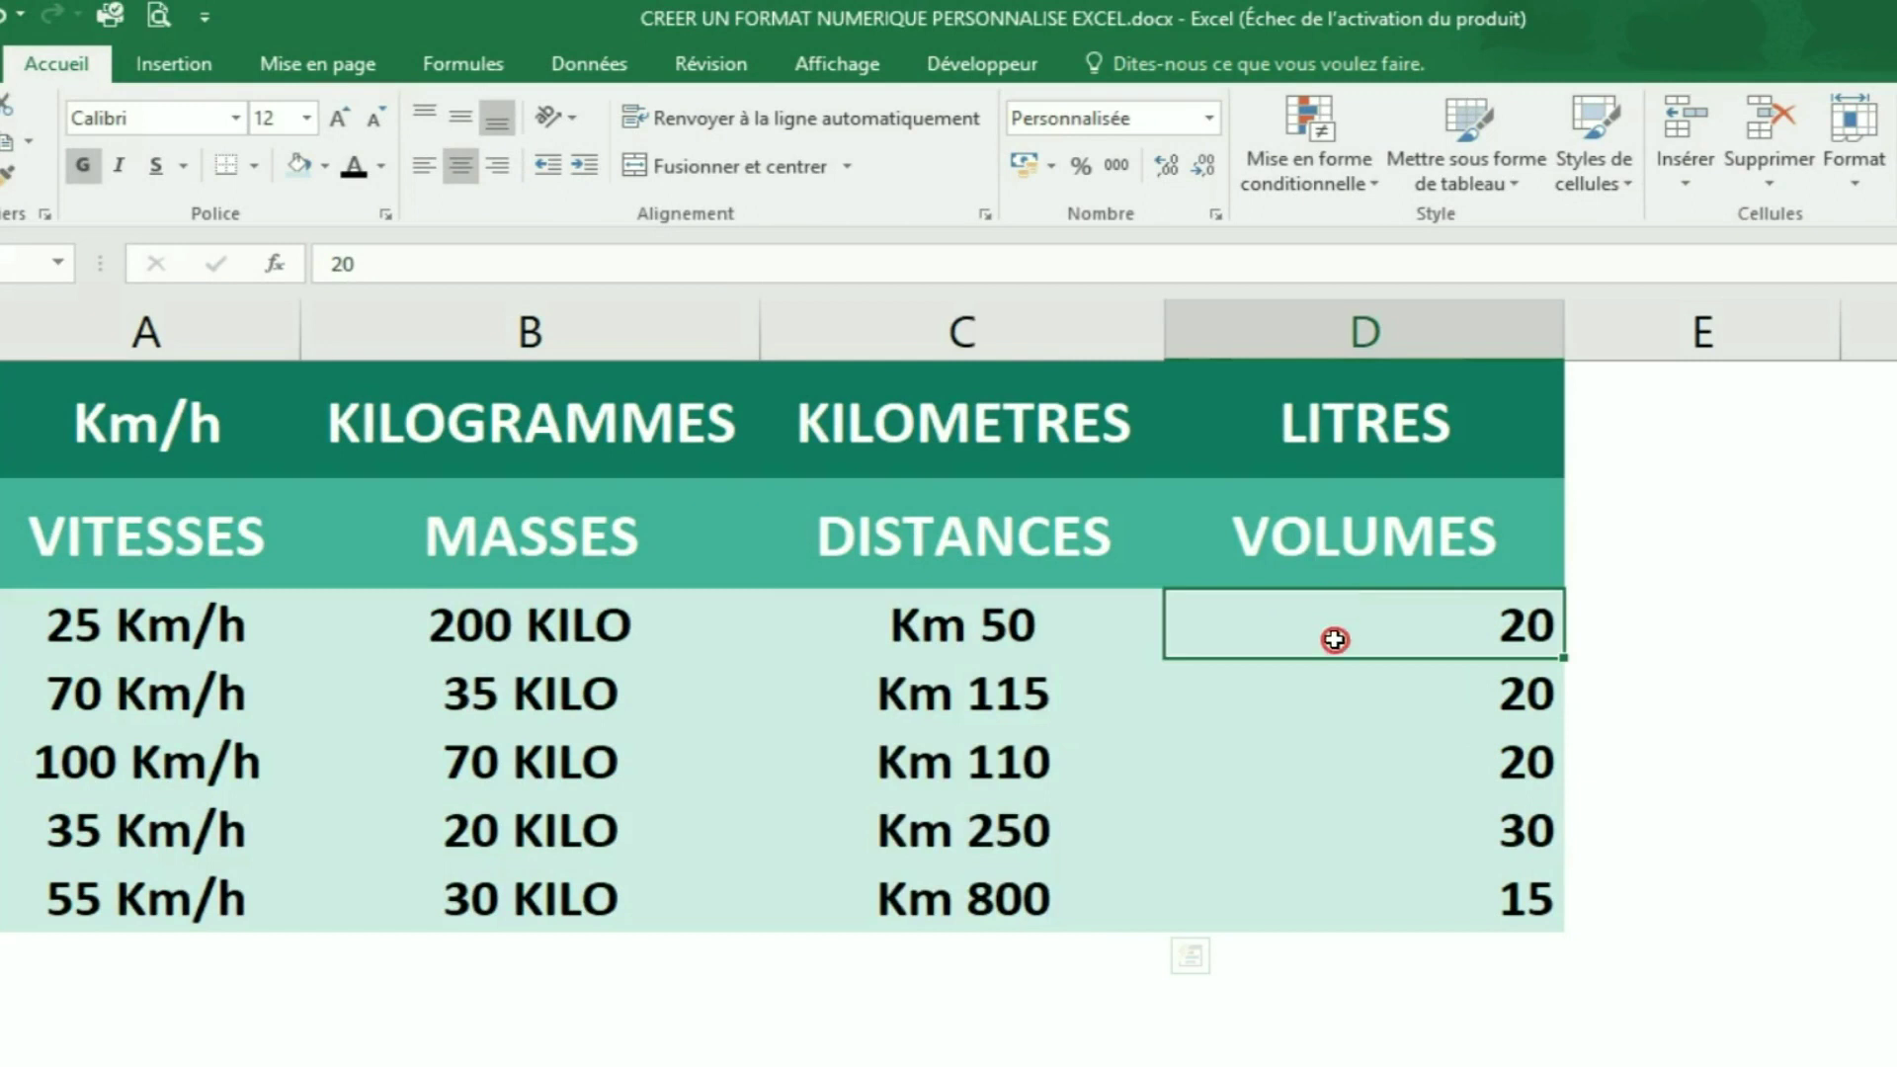
drag(1336, 600, 1347, 893)
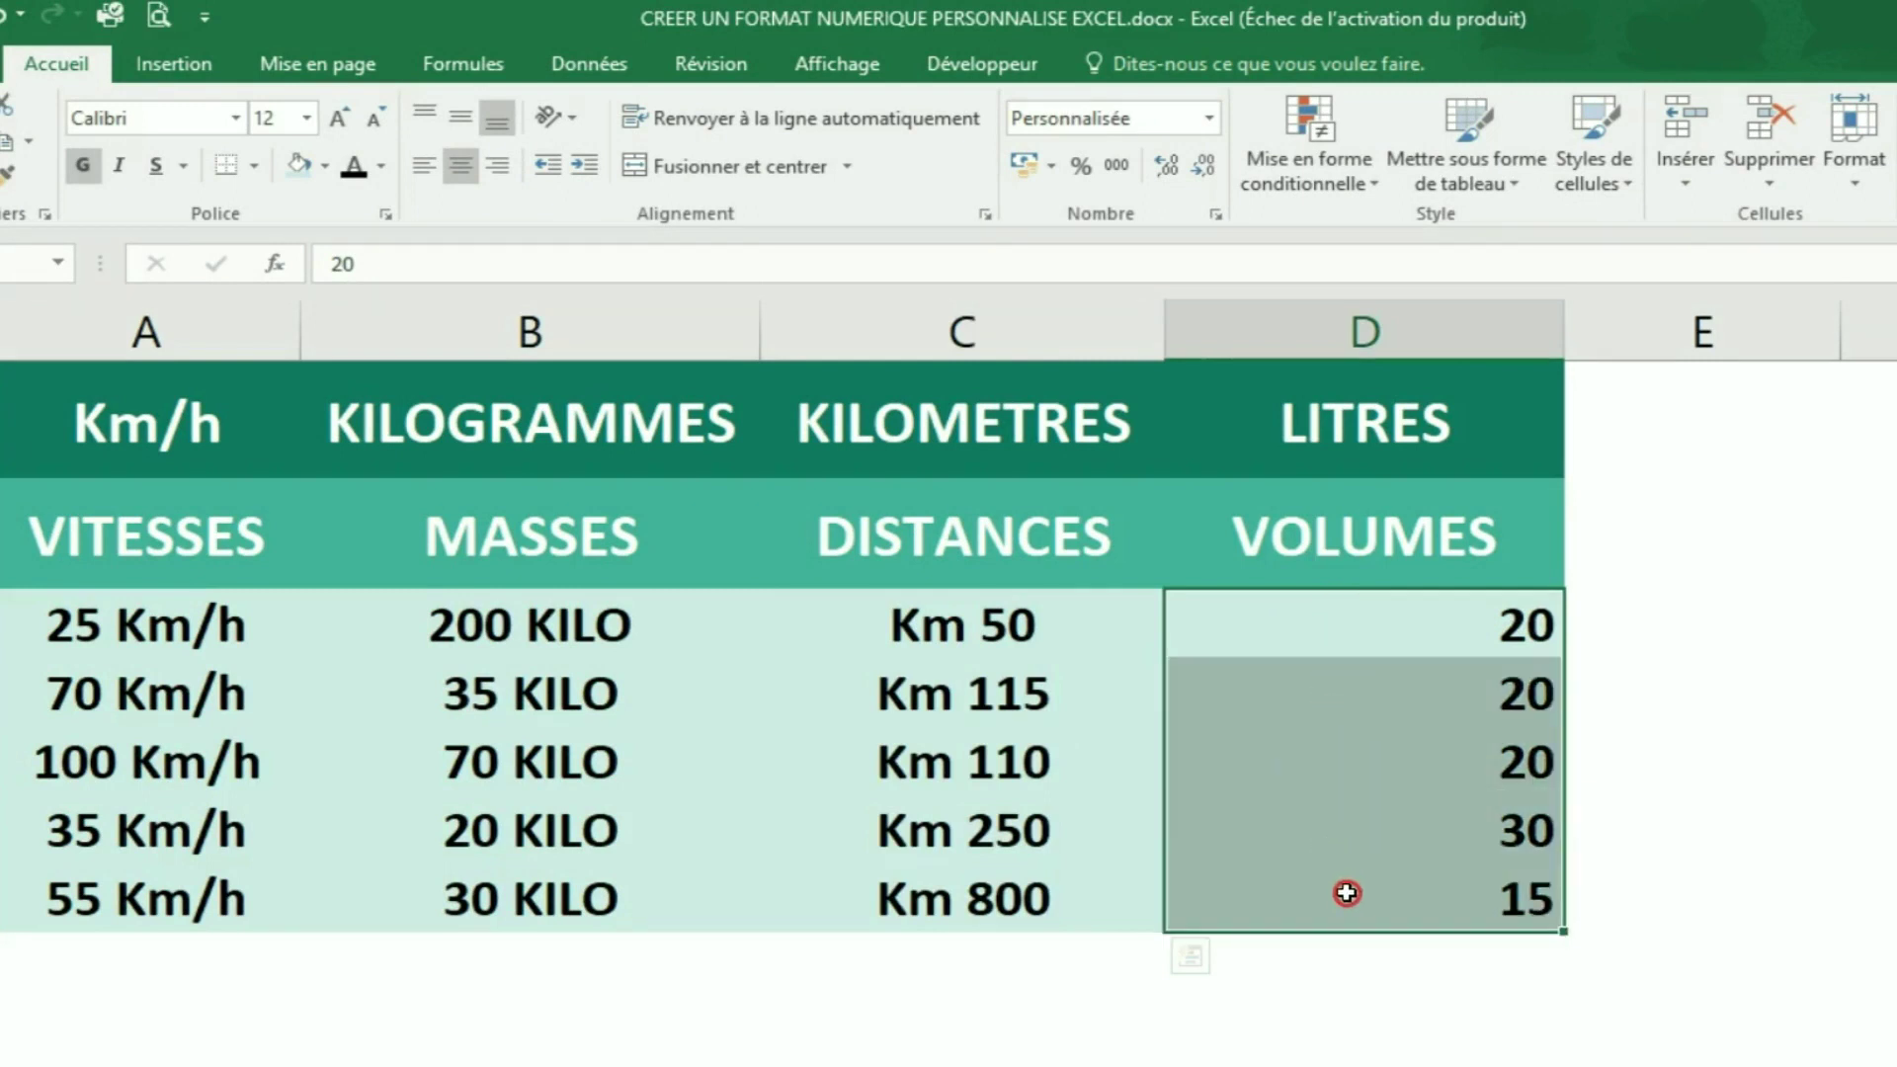
click(1218, 212)
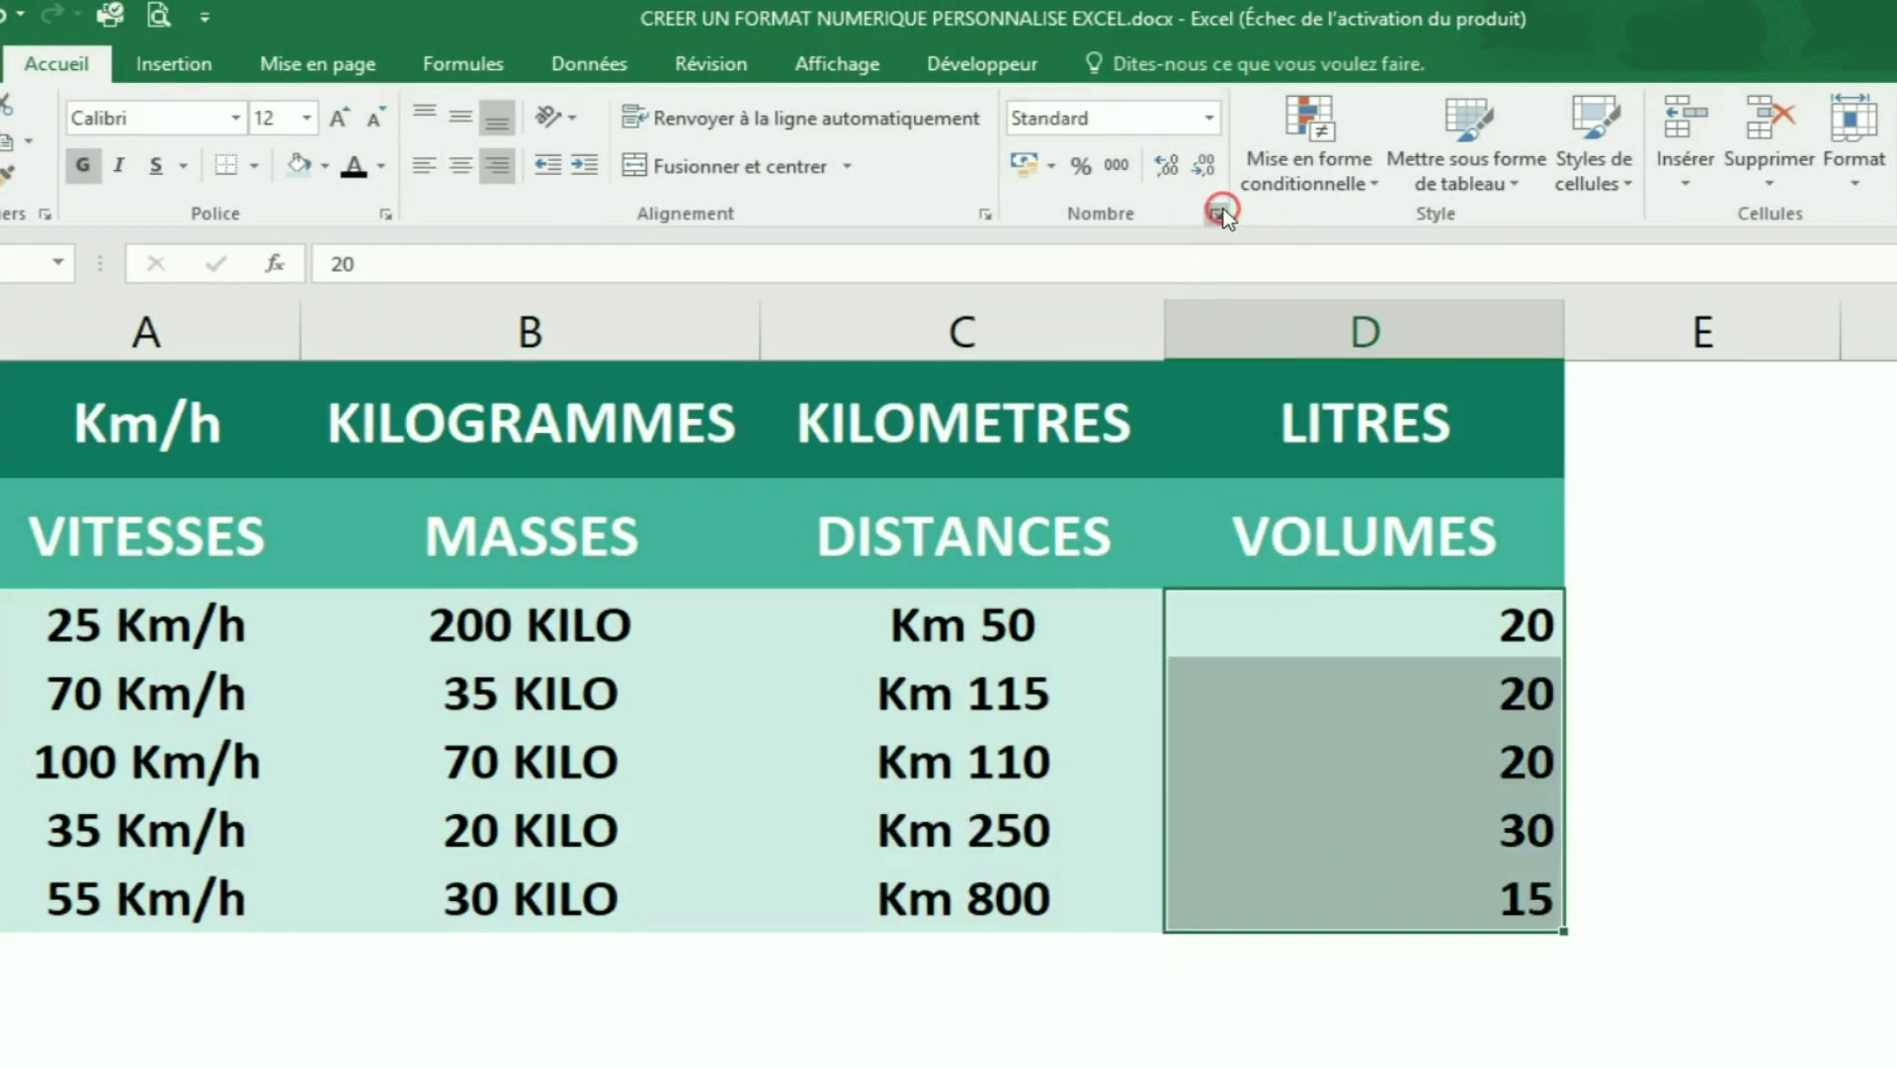
Step: Apply custom format "LITRES "0 to D3:D7 so volumes read LITRES 20
drag(1353, 395, 724, 409)
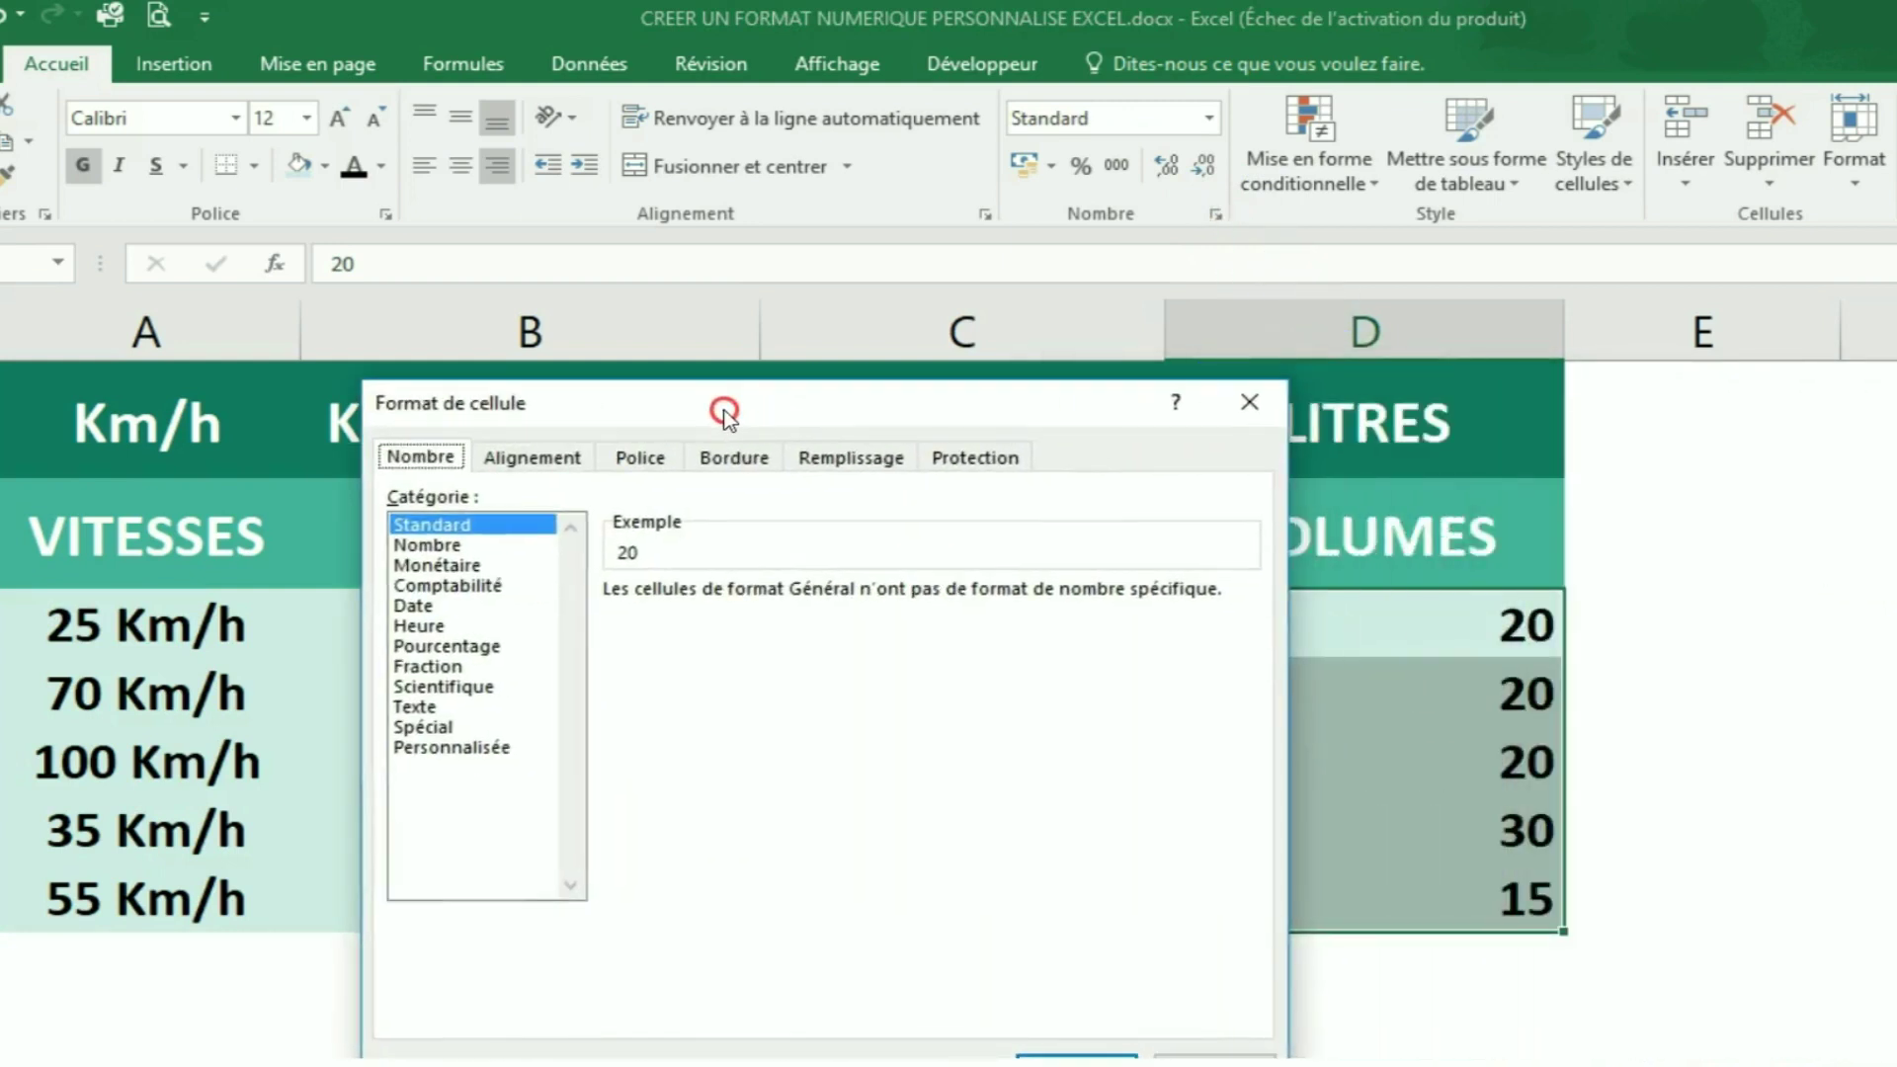
click(435, 747)
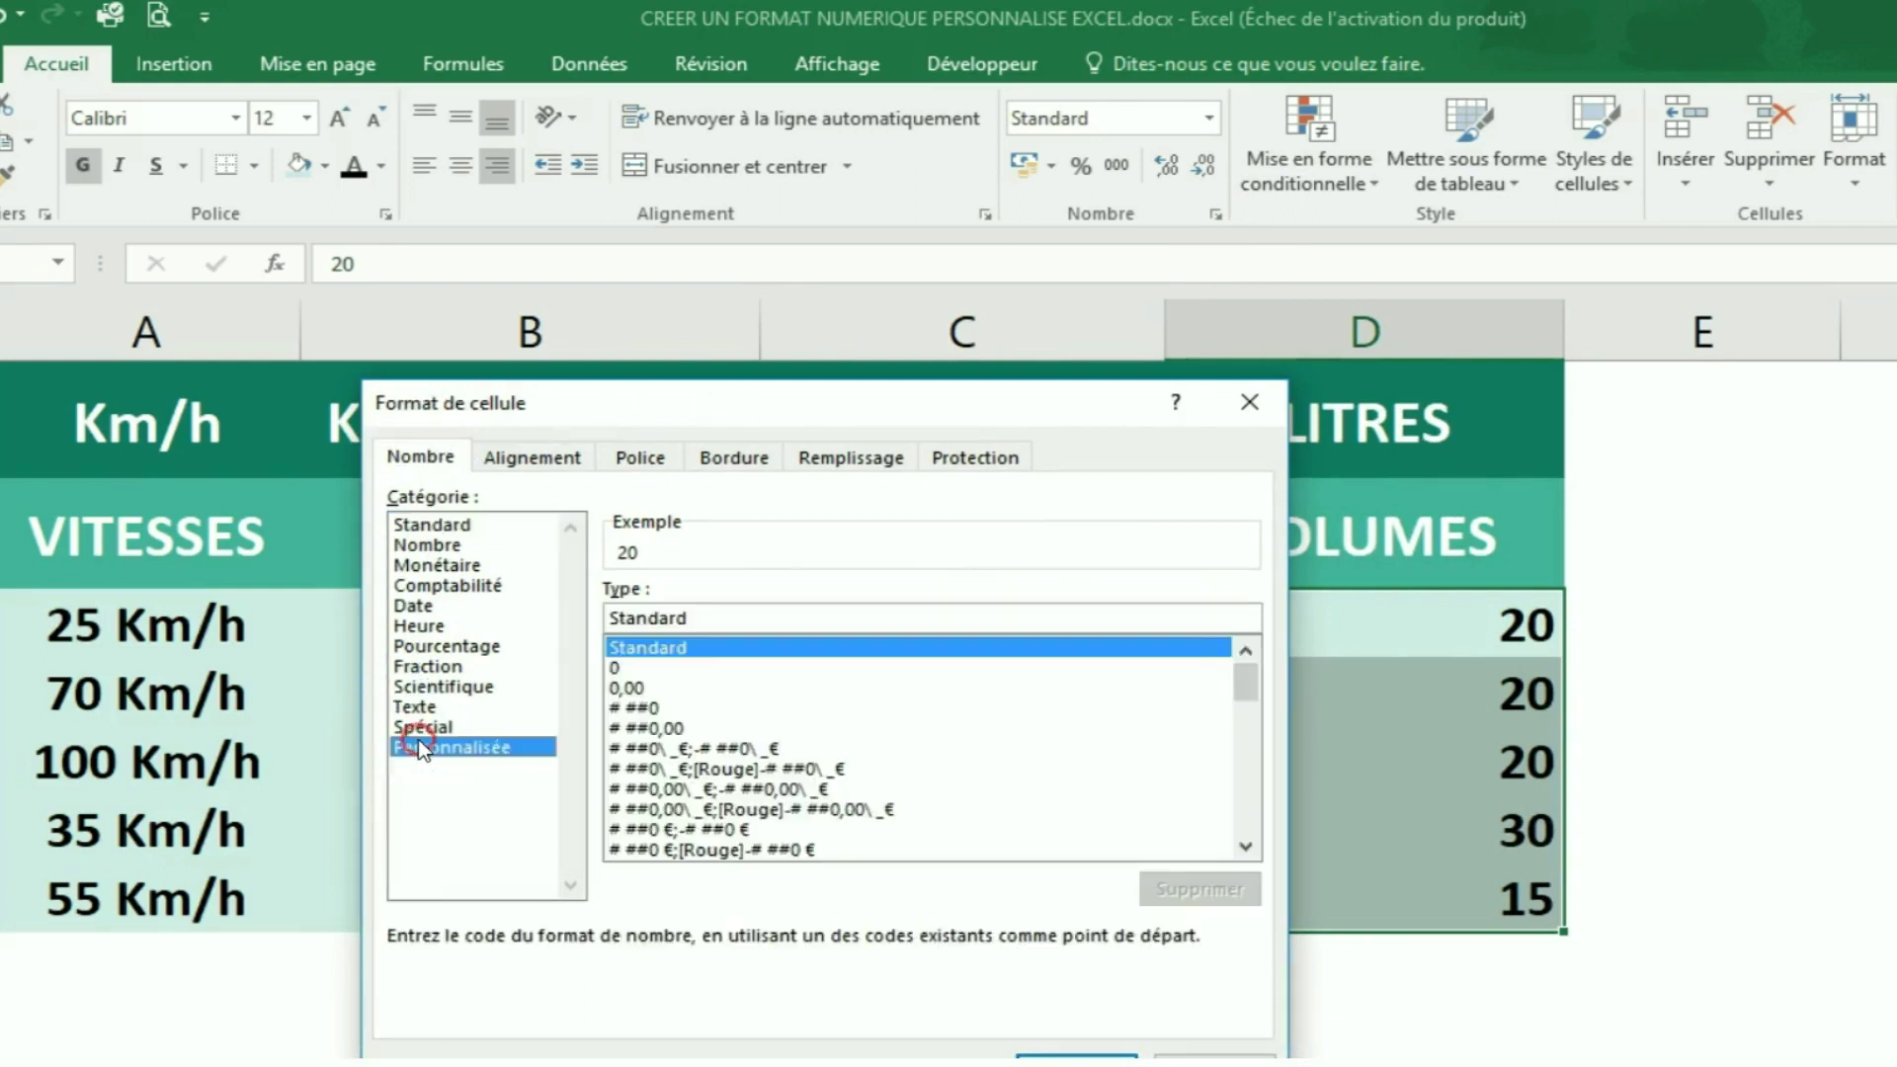
click(618, 669)
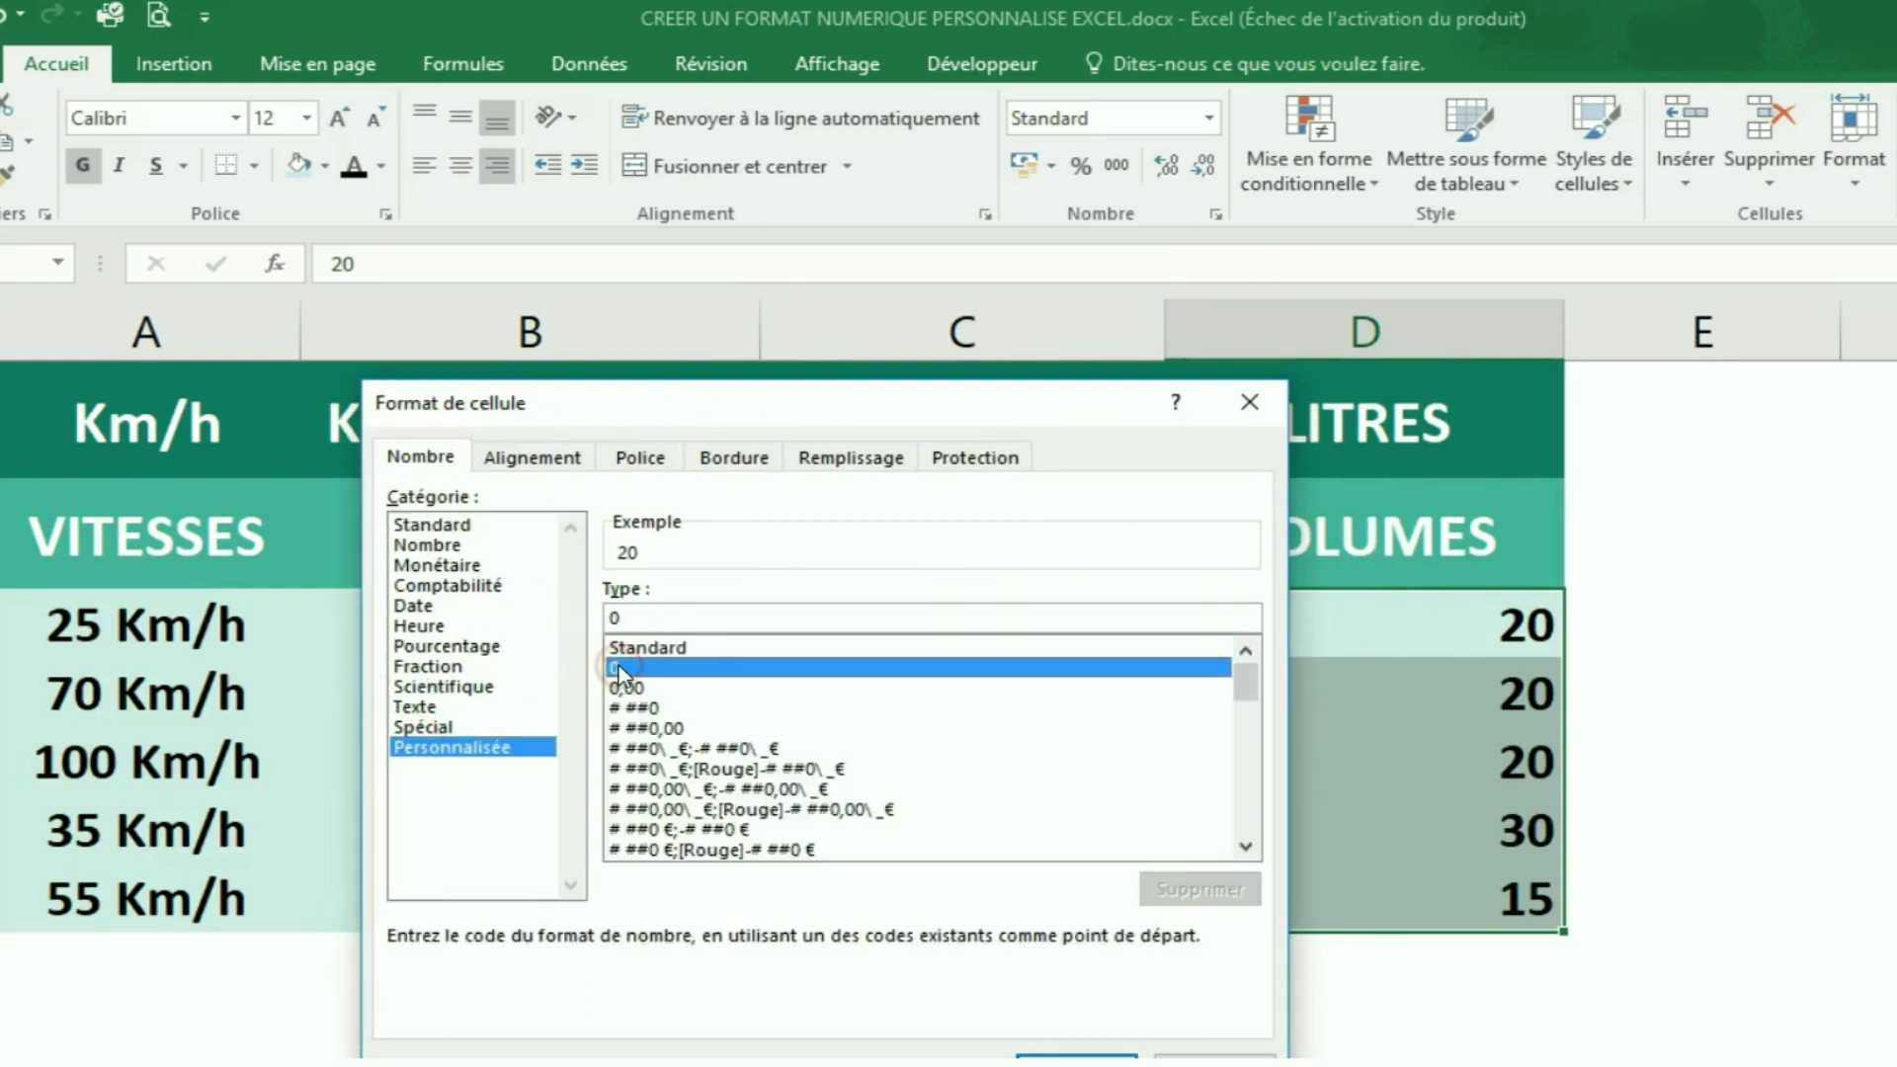
click(613, 619)
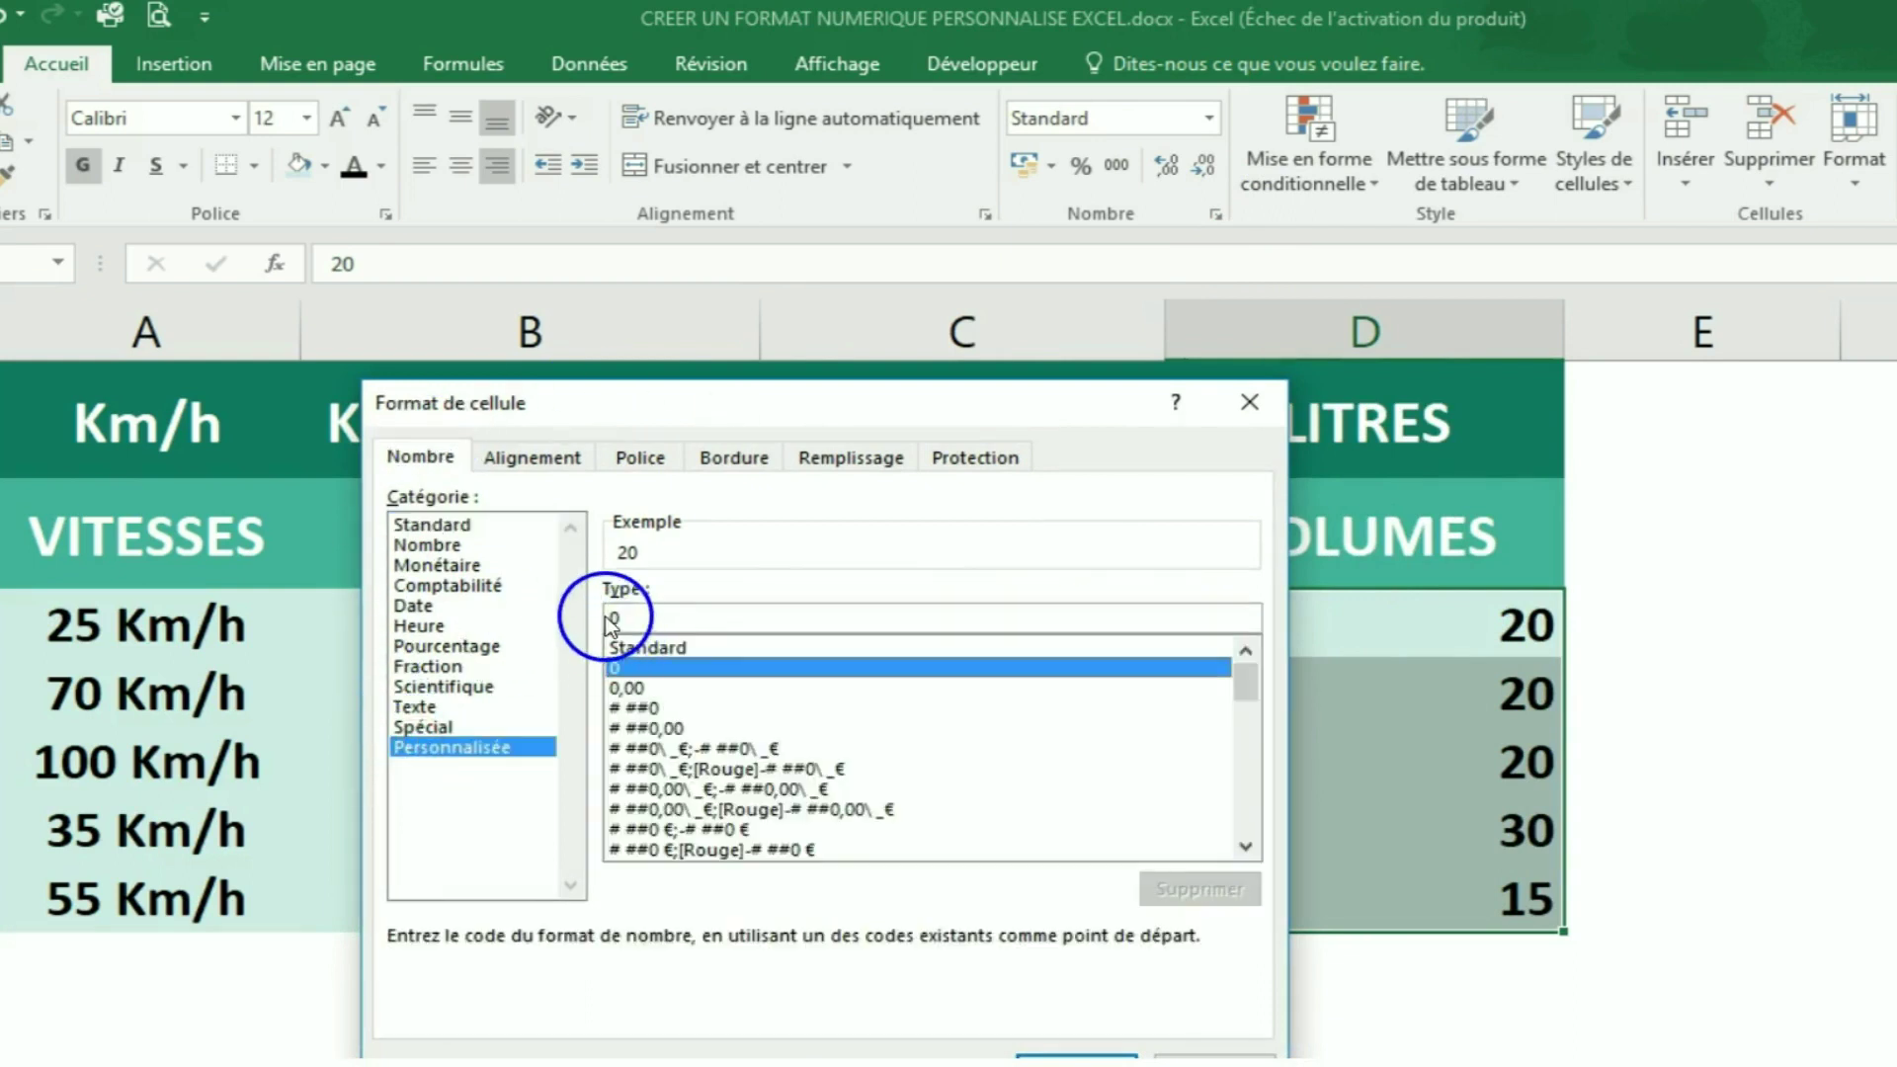
click(613, 620)
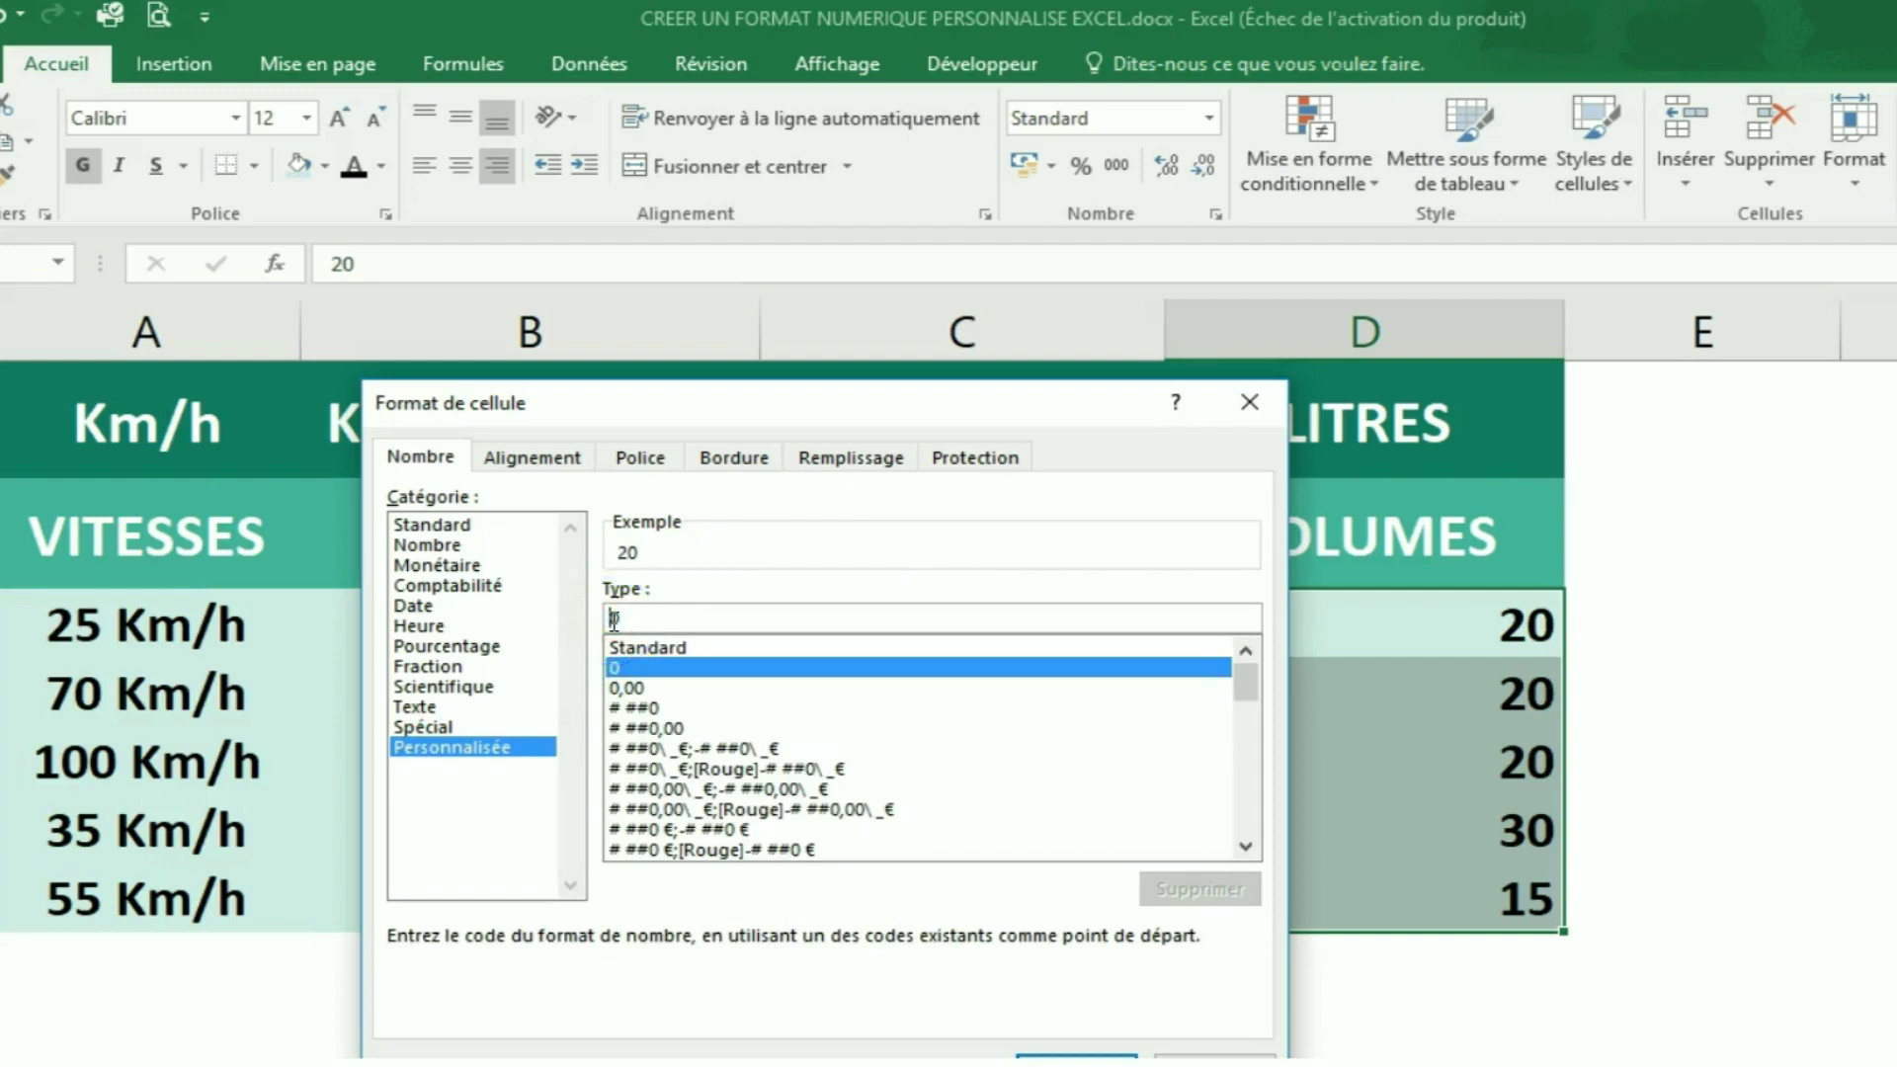
text(0)
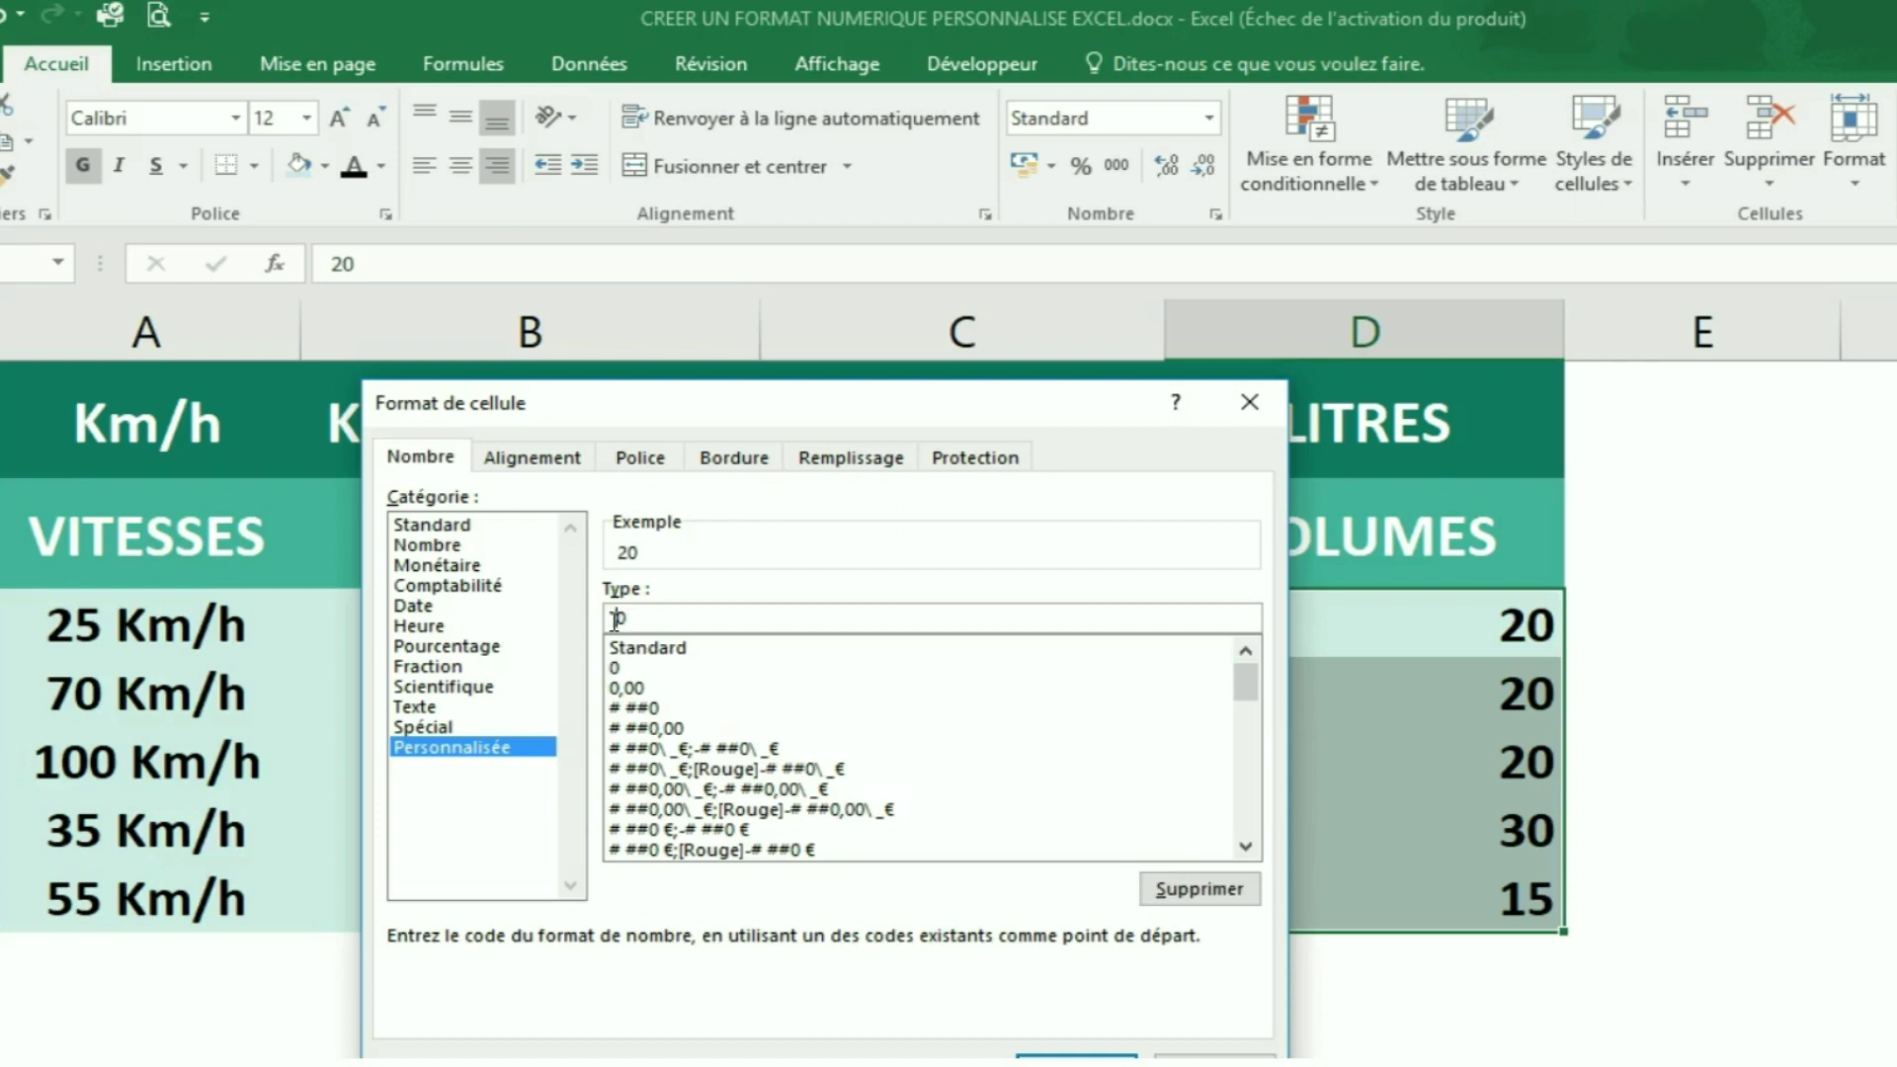
text("LITRES)
text(")
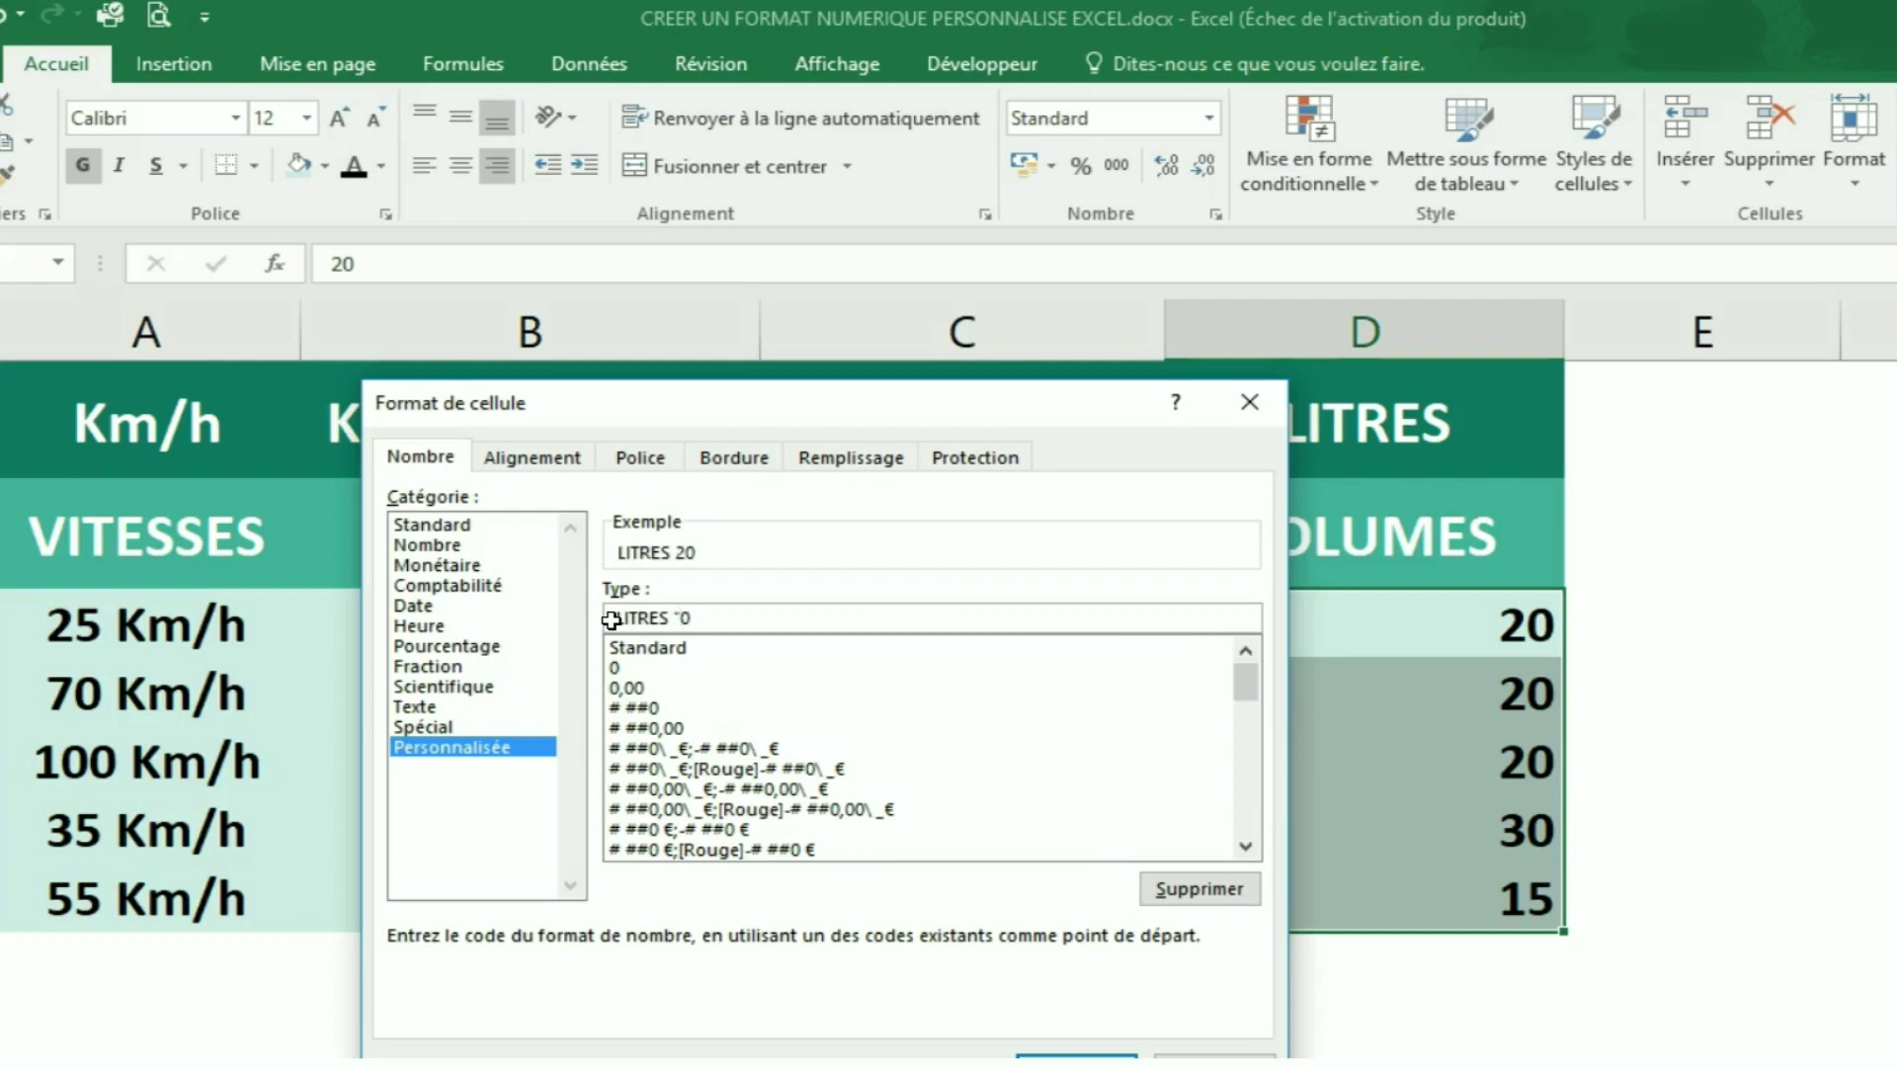
key(Return)
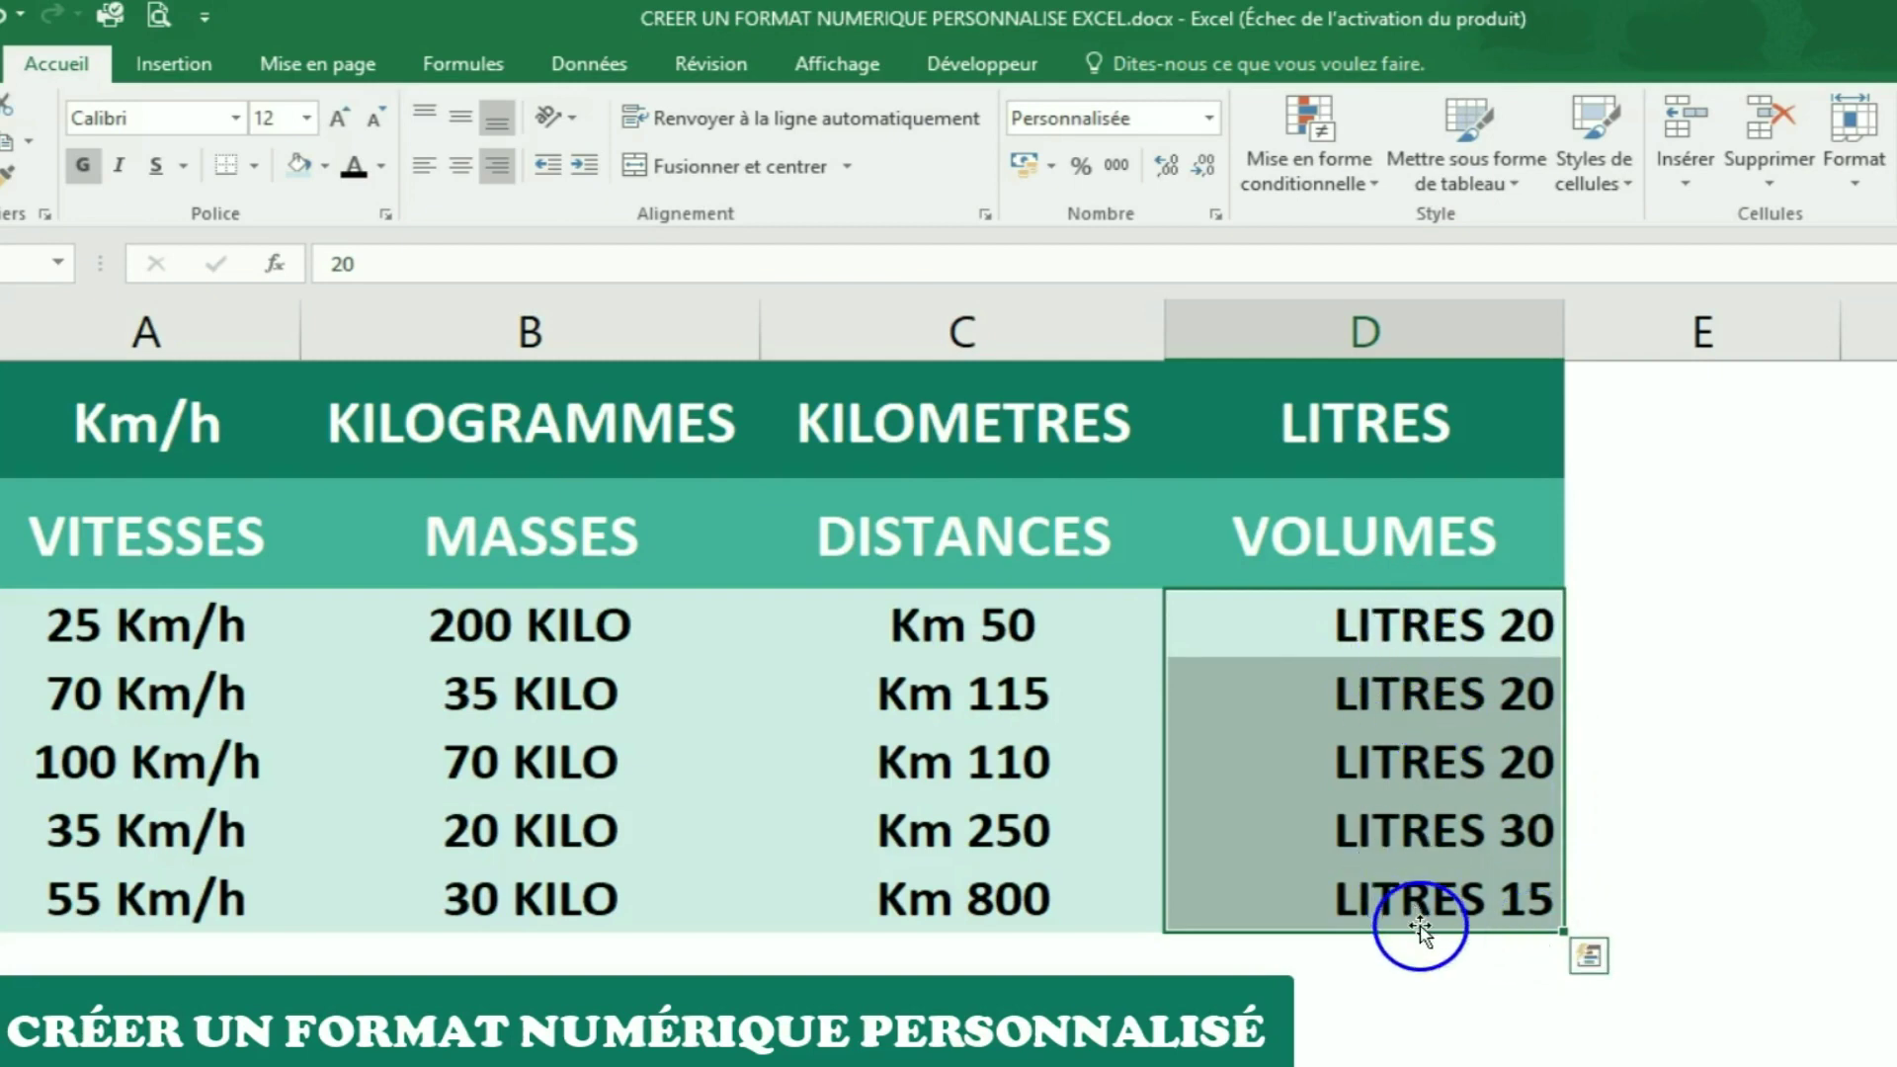
Step: Add a * fill to the LITRES custom code so the label sits left, numbers right
click(1214, 215)
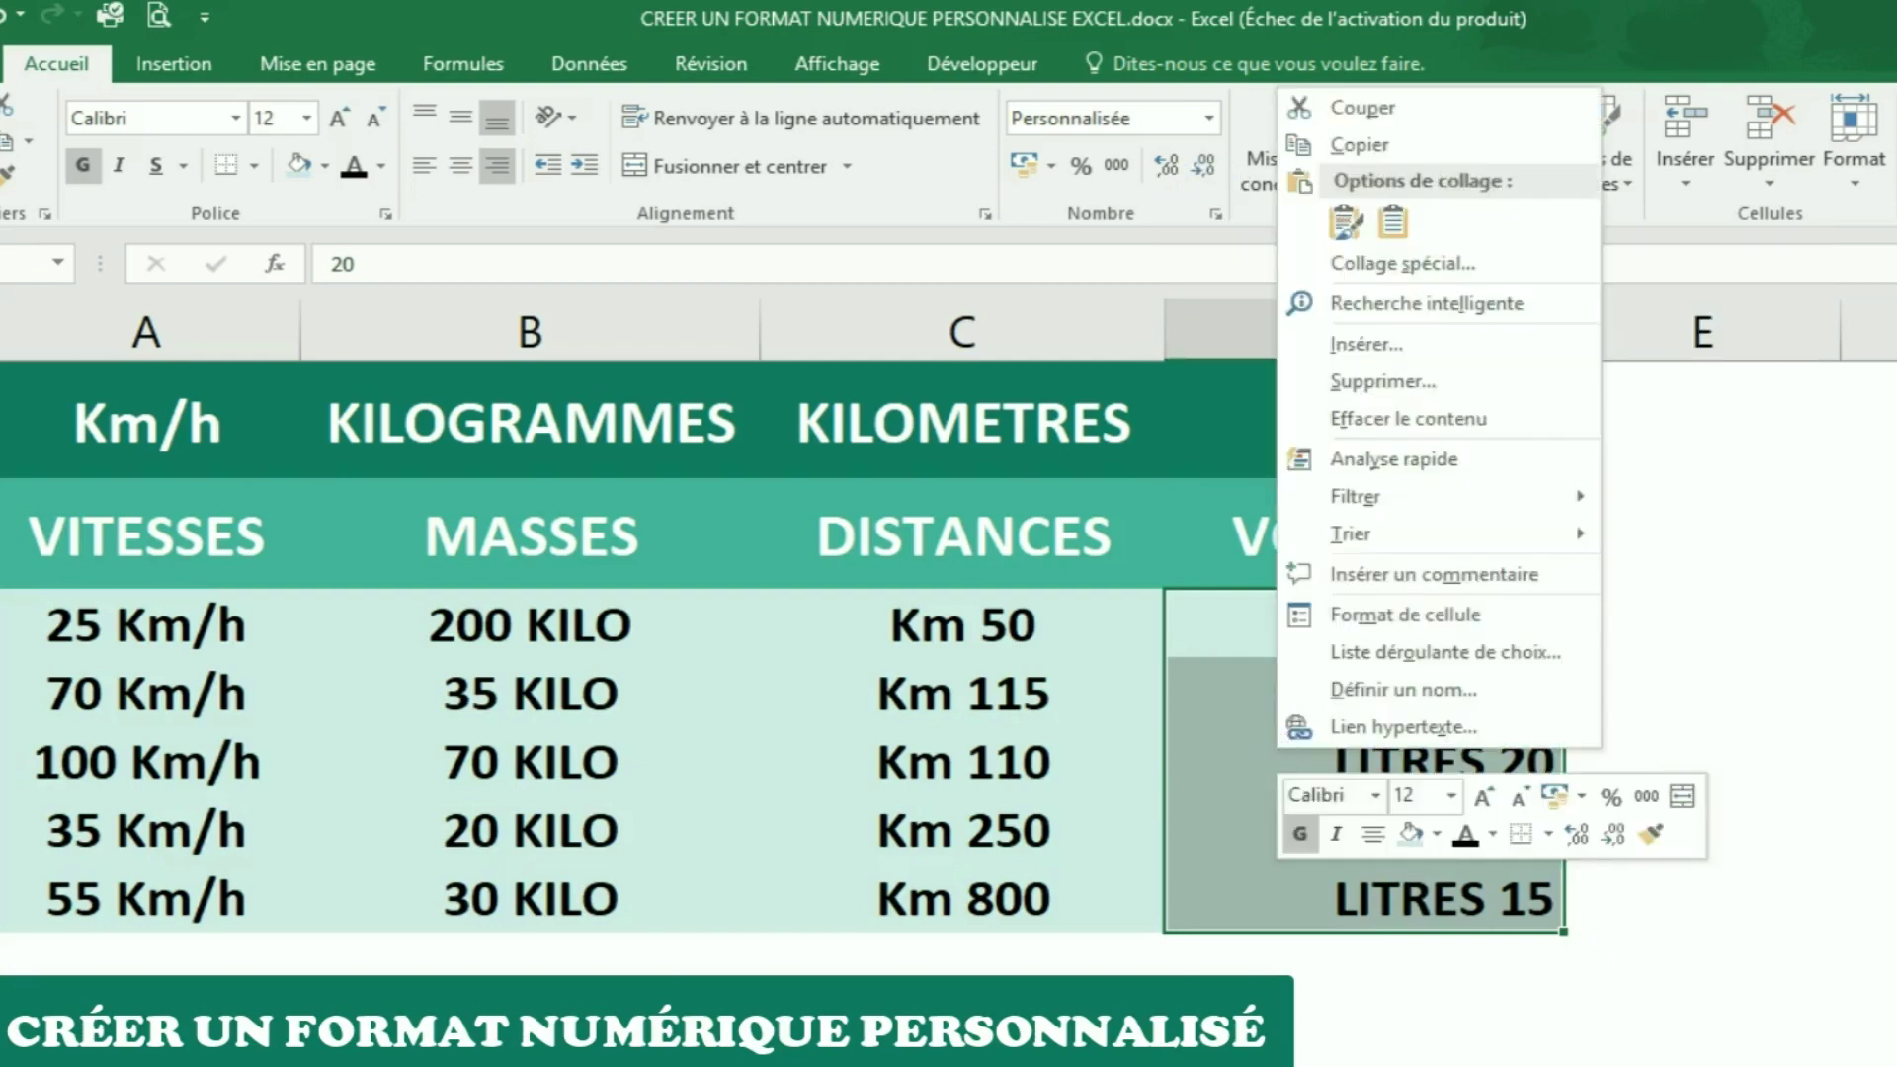
click(1443, 613)
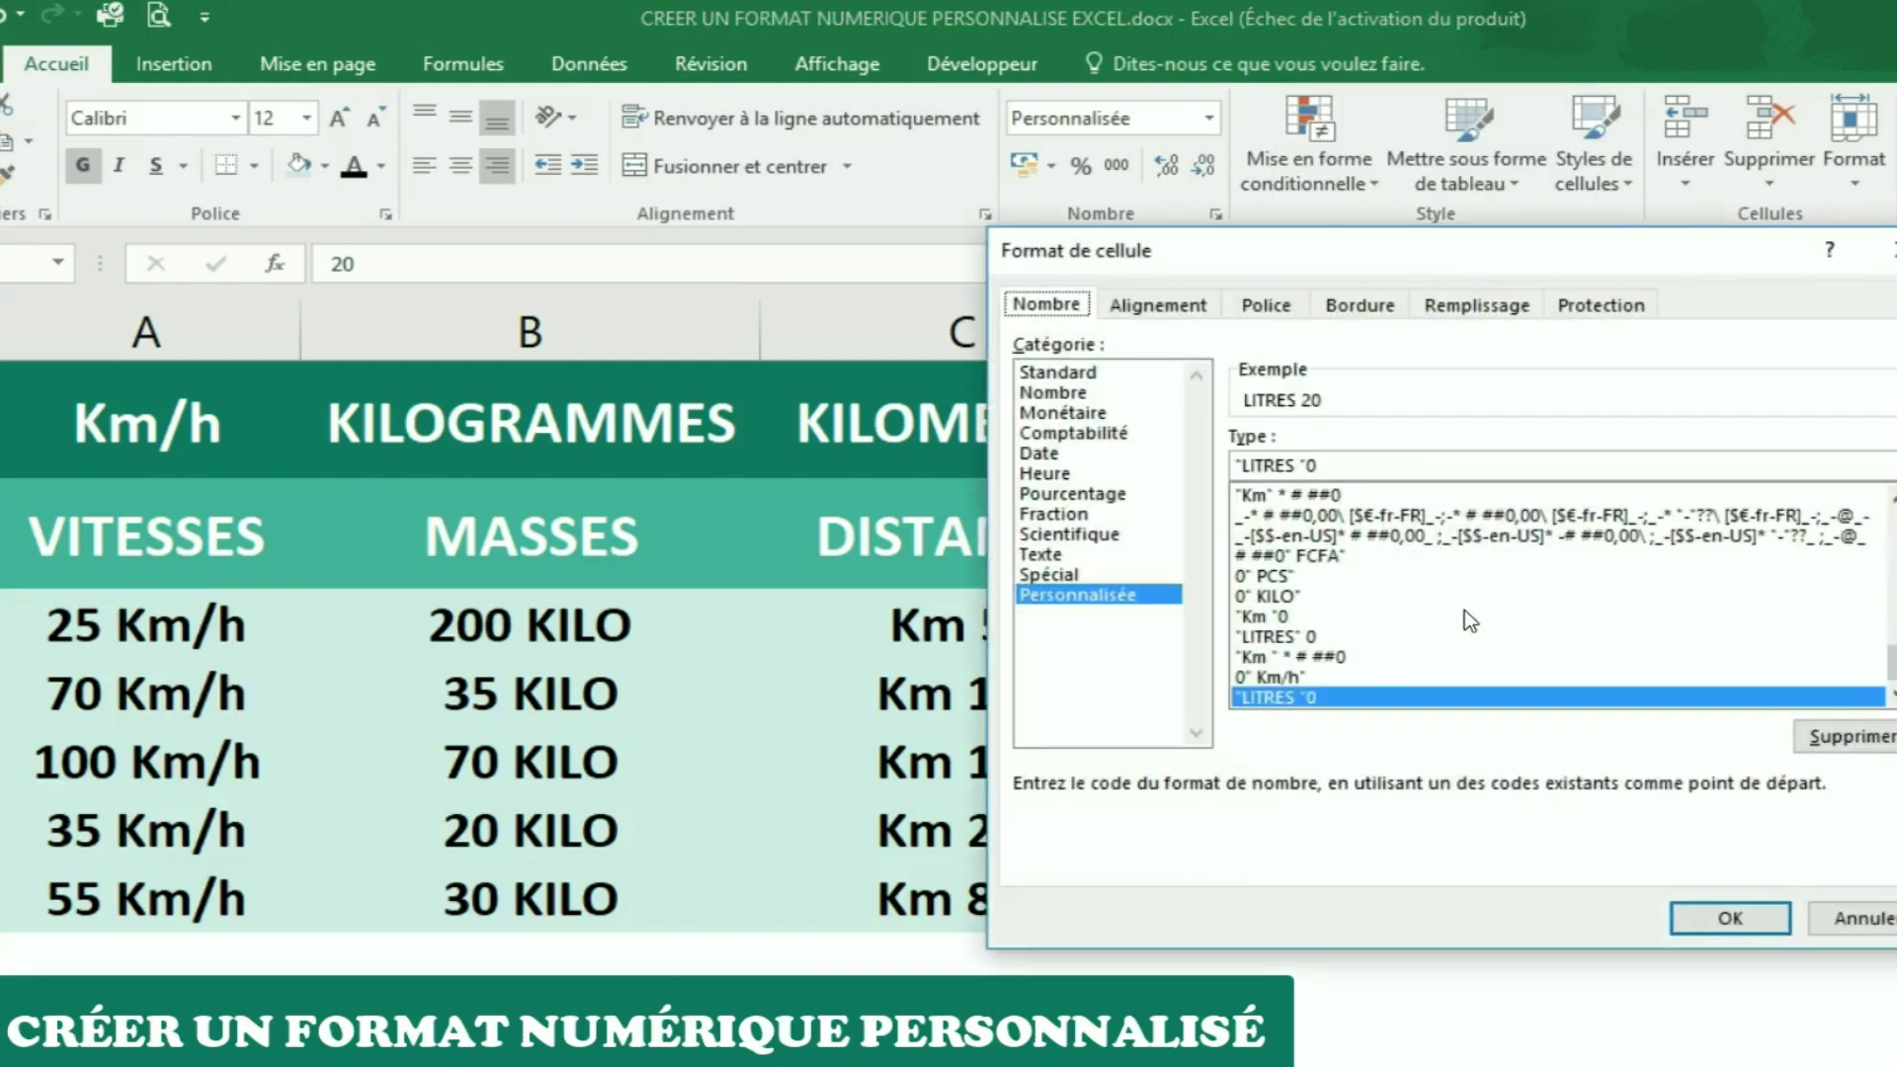
drag(1468, 255, 714, 443)
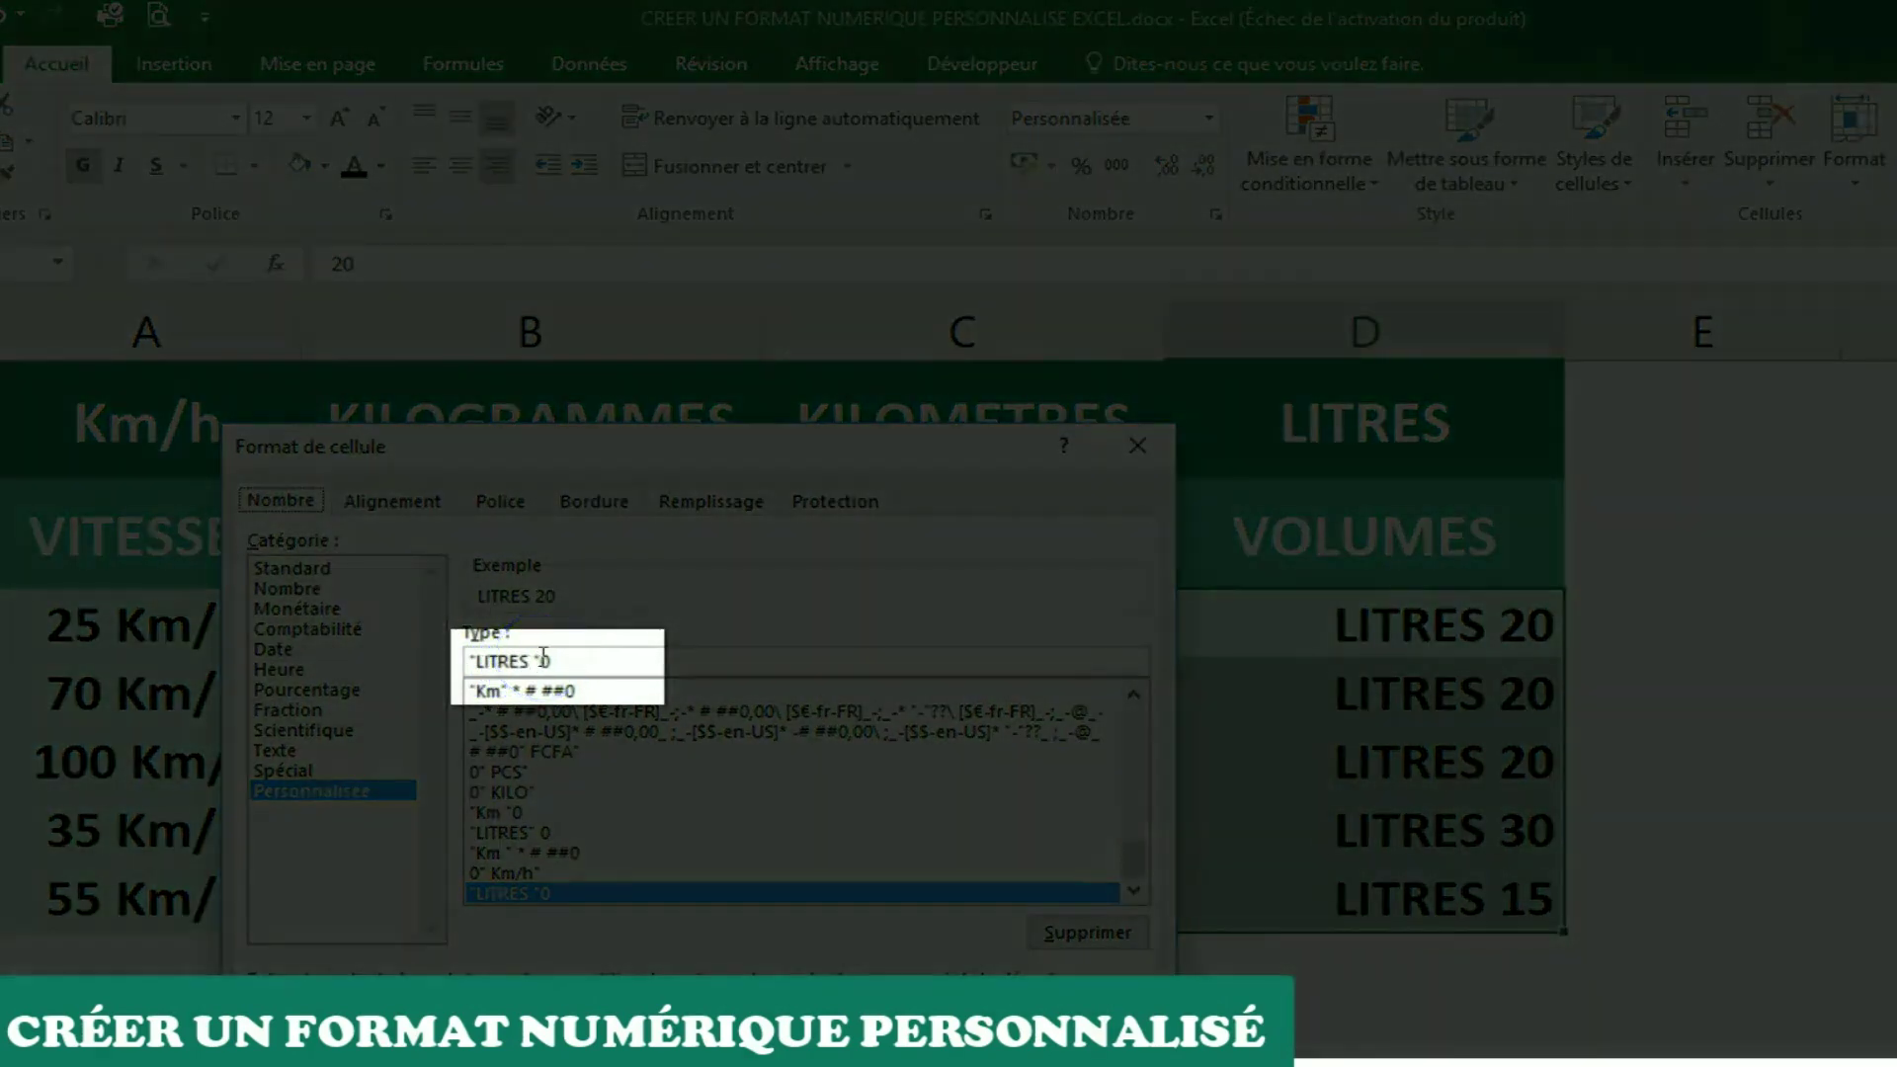
click(542, 656)
text(*)
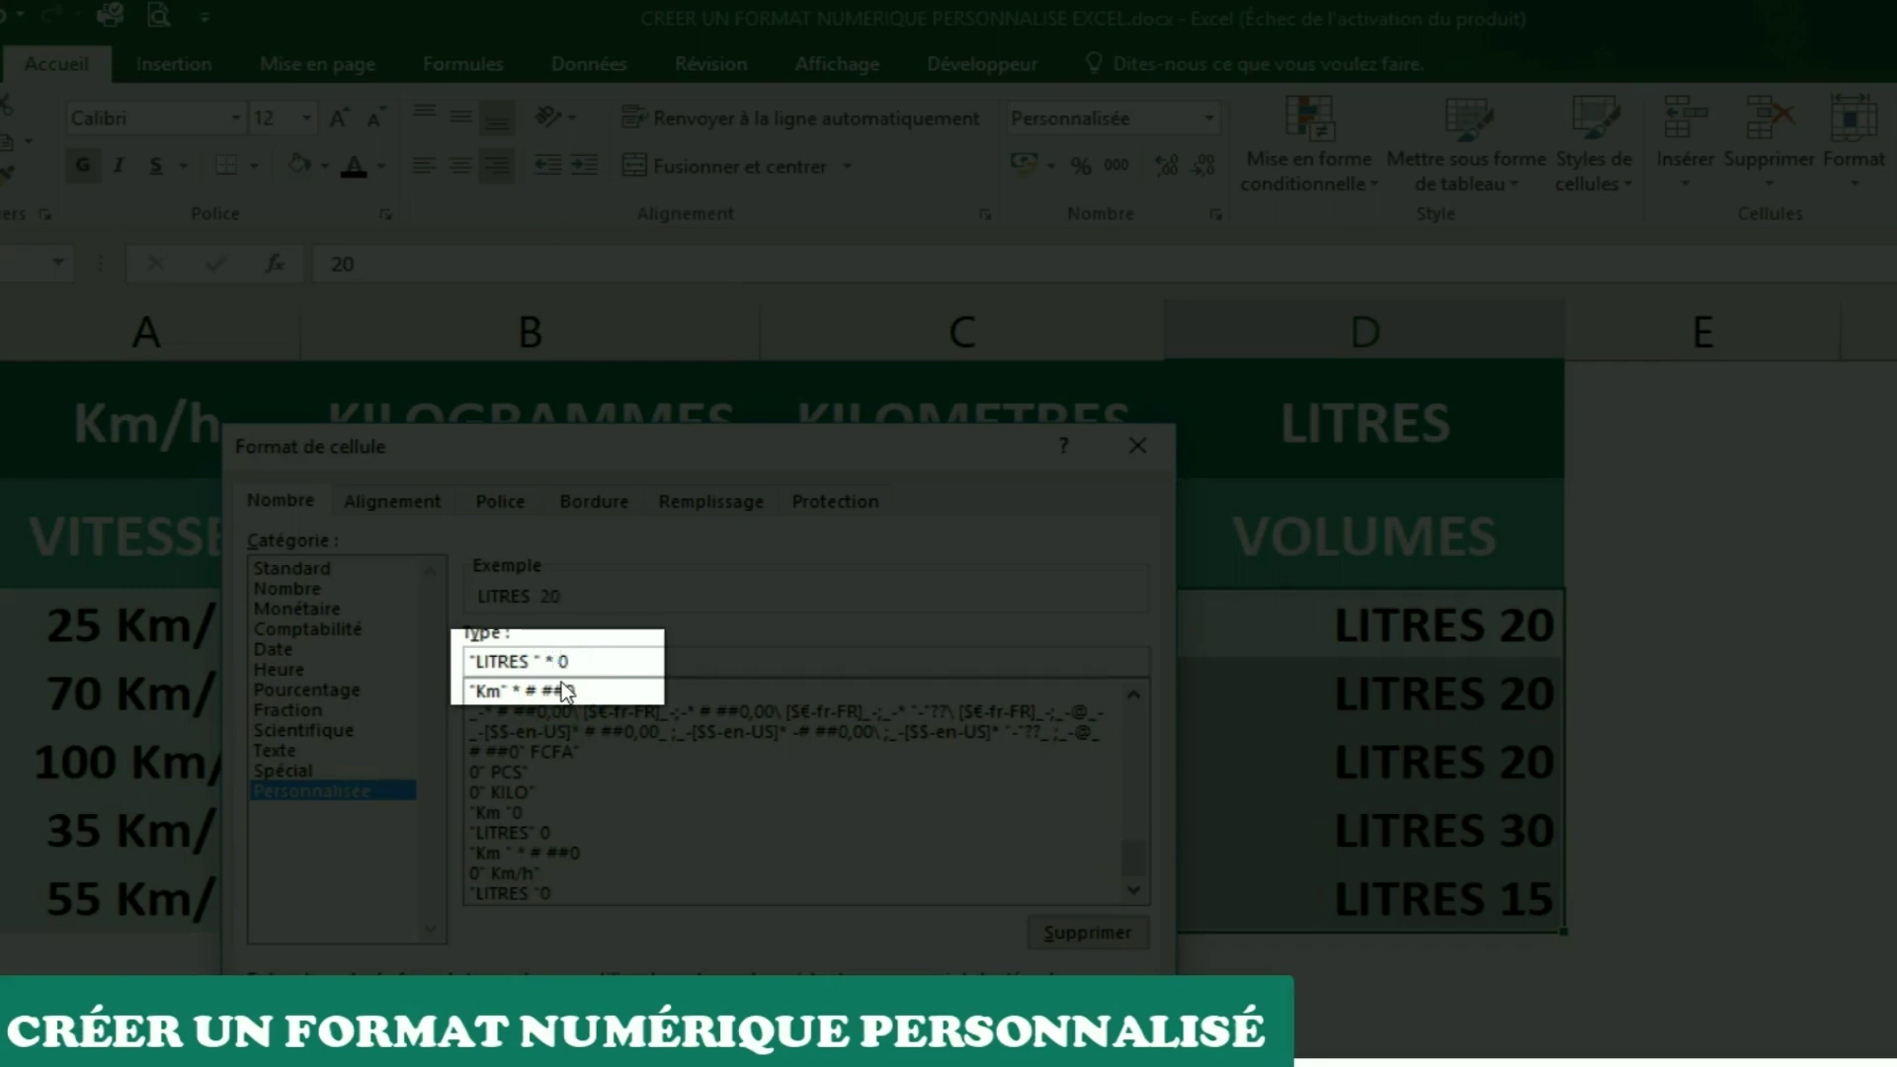
text( #)
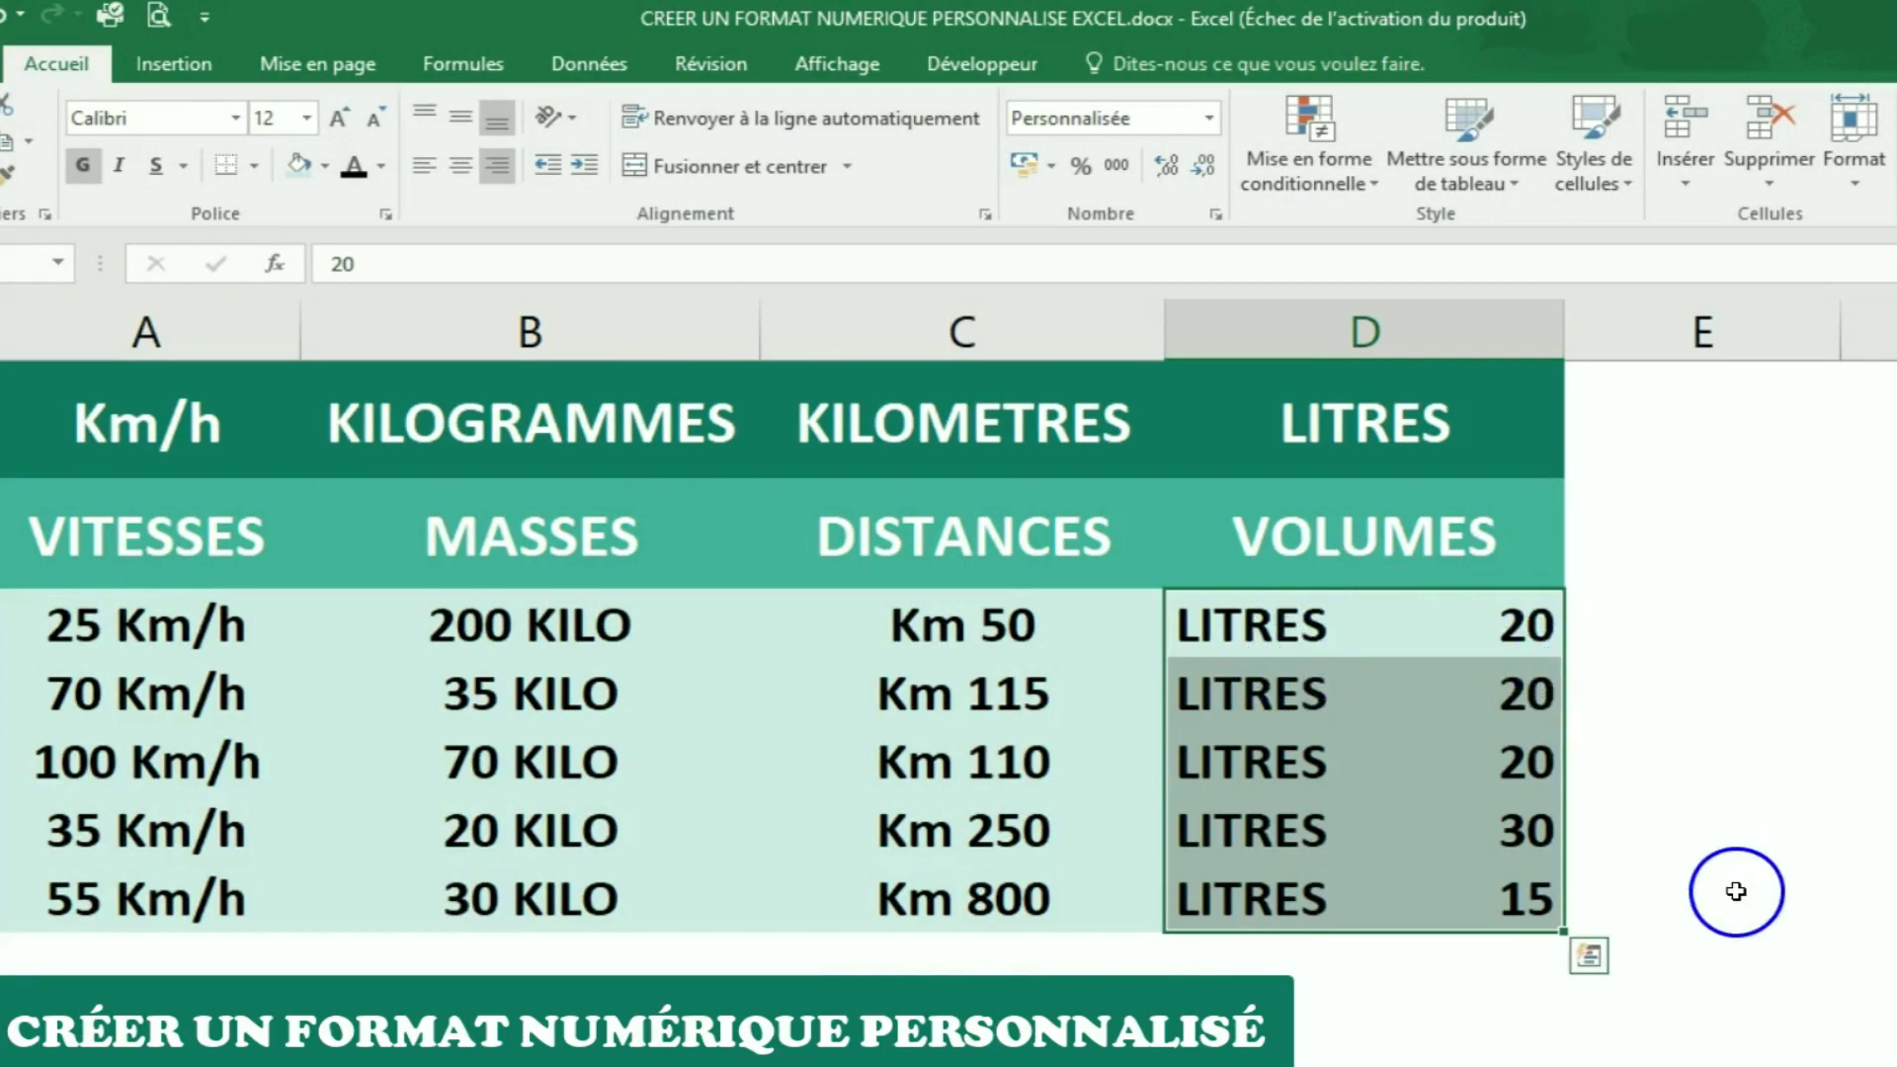
Step: Change the first volume in D3 to 50 and verify it shows LITRES 50
click(1494, 637)
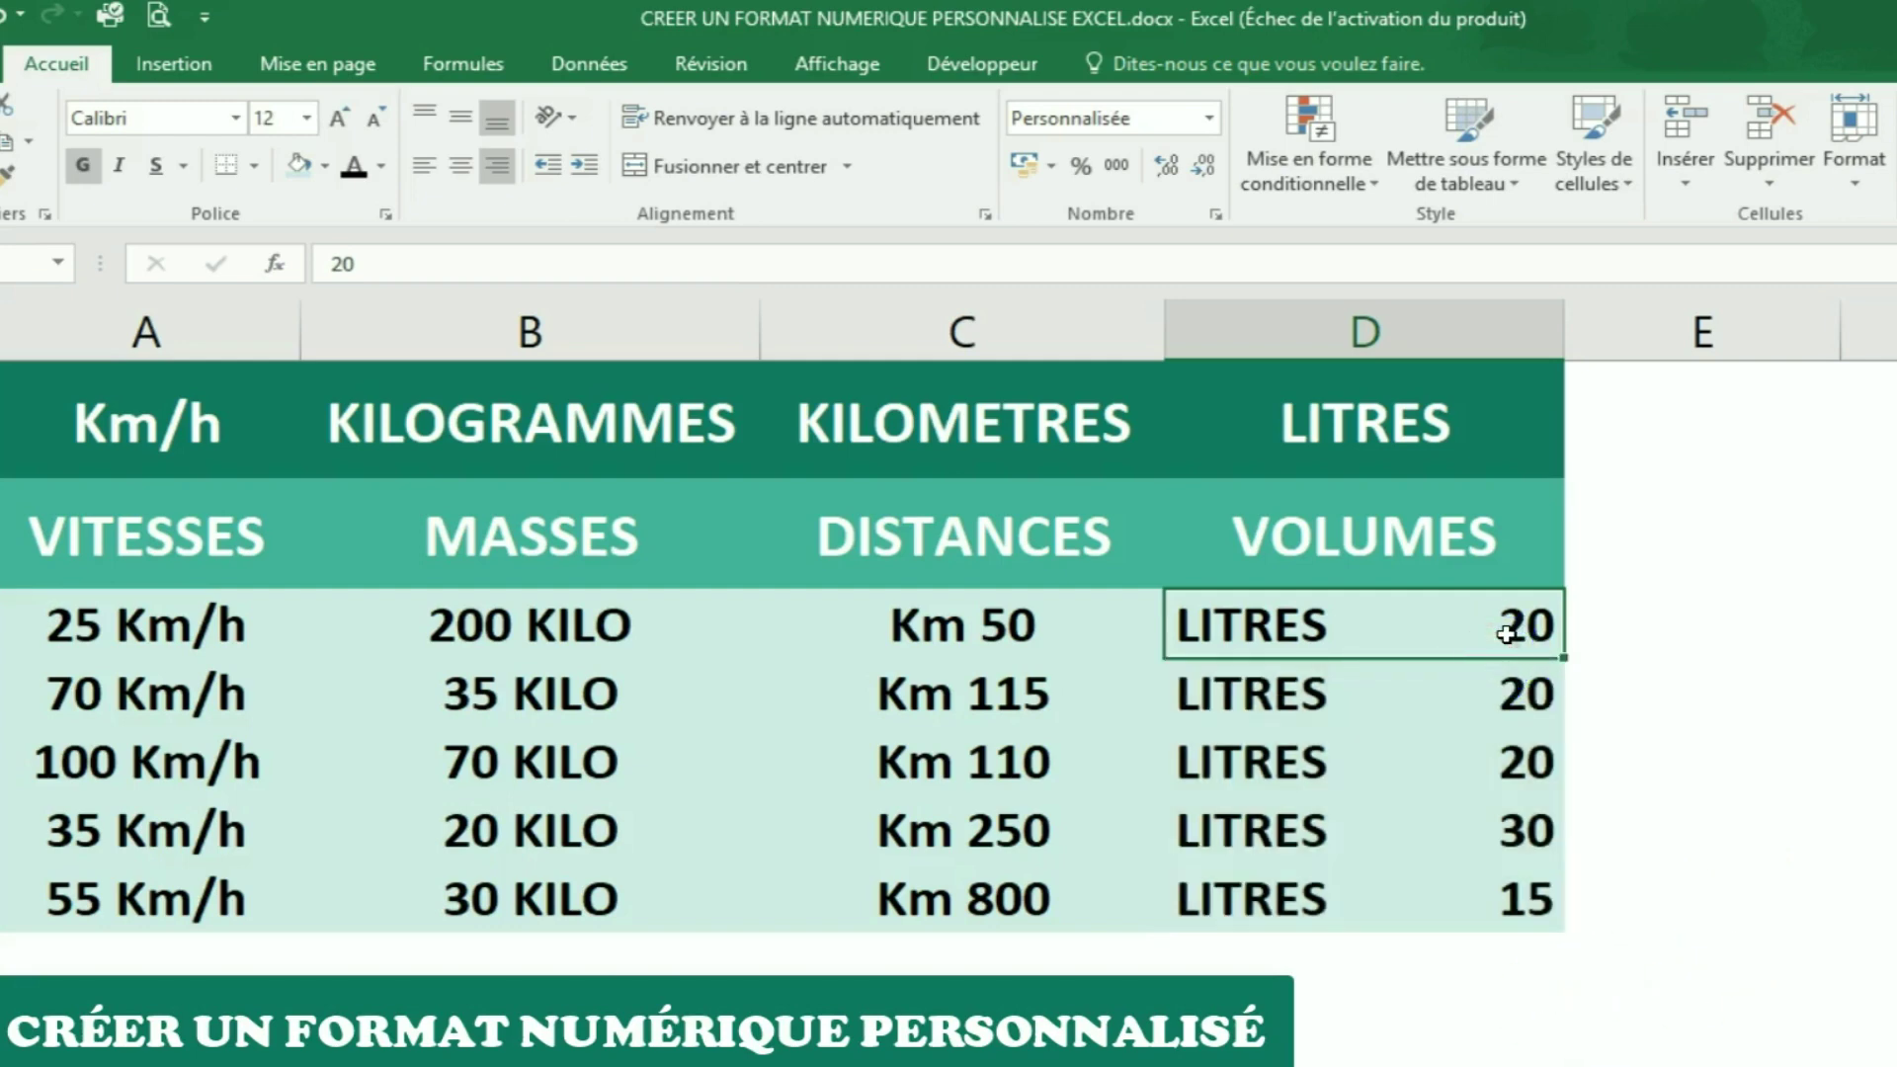
double_click(1506, 635)
text(50)
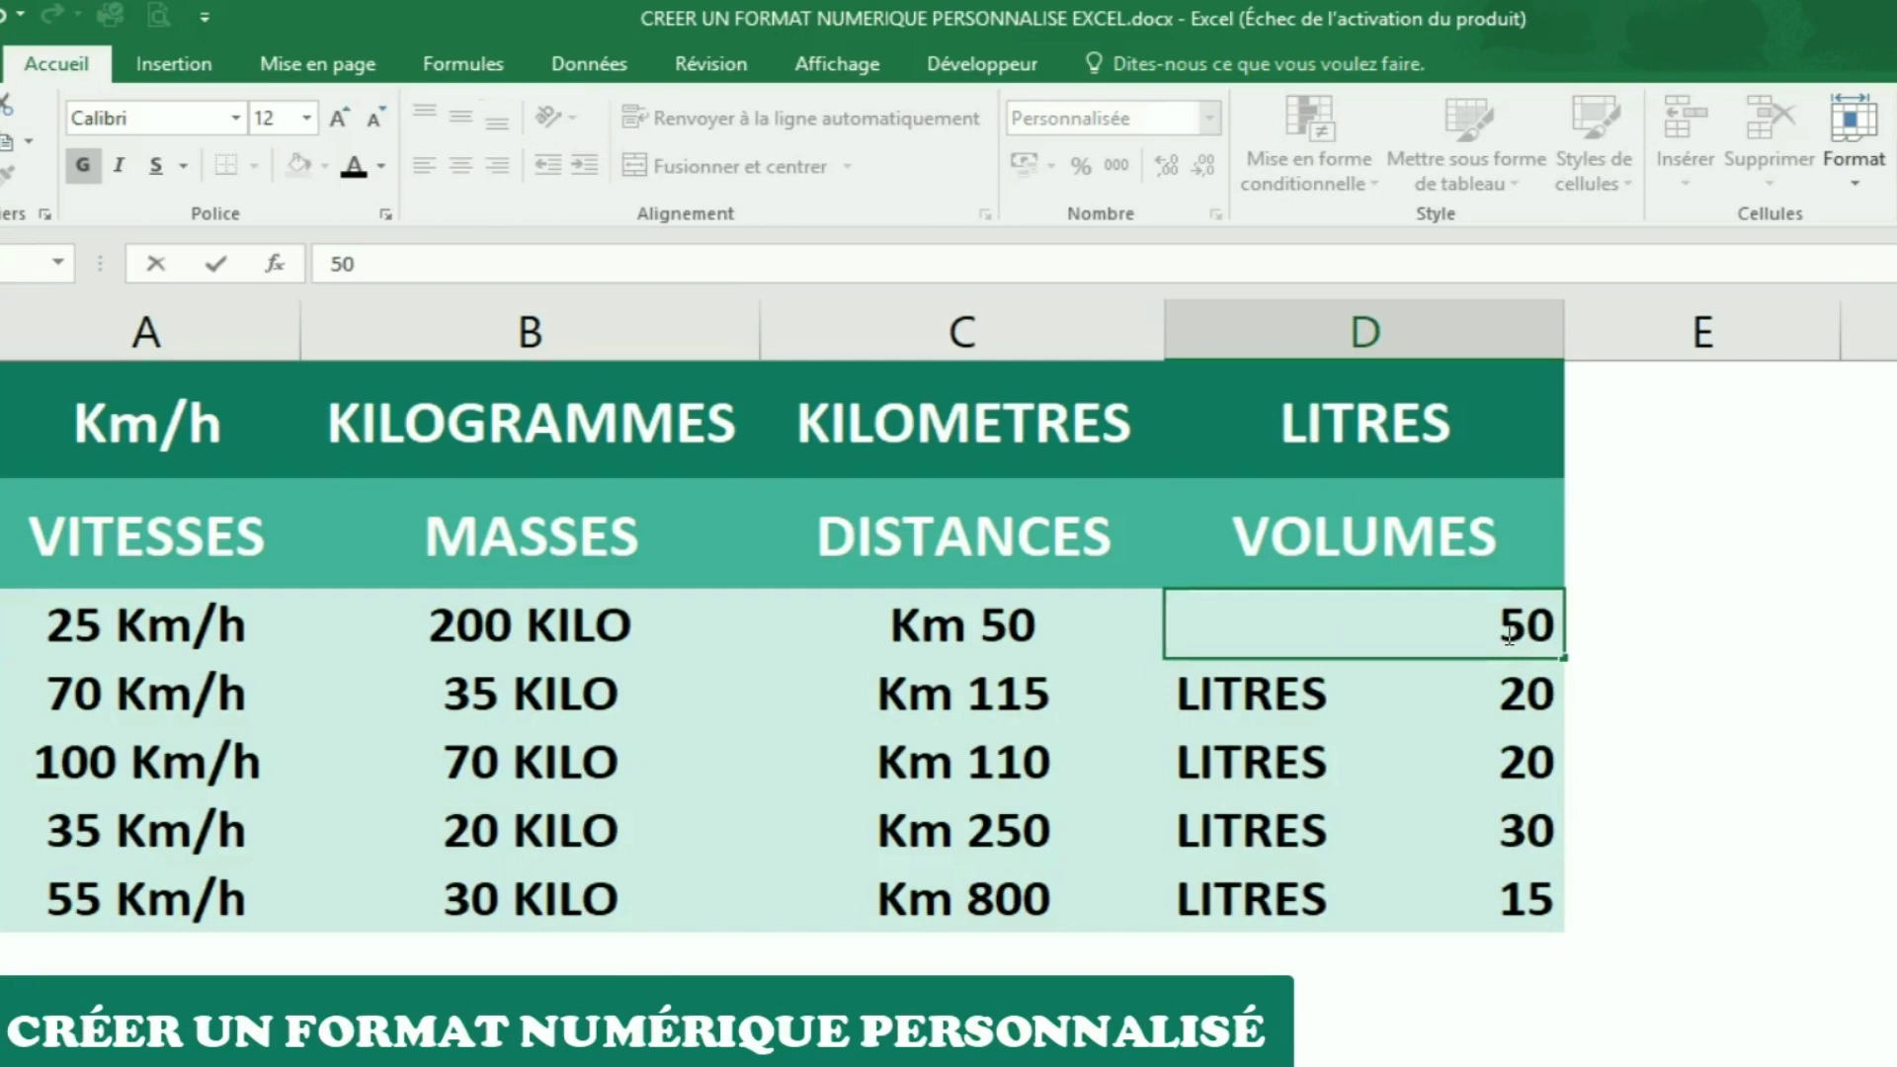
key(Return)
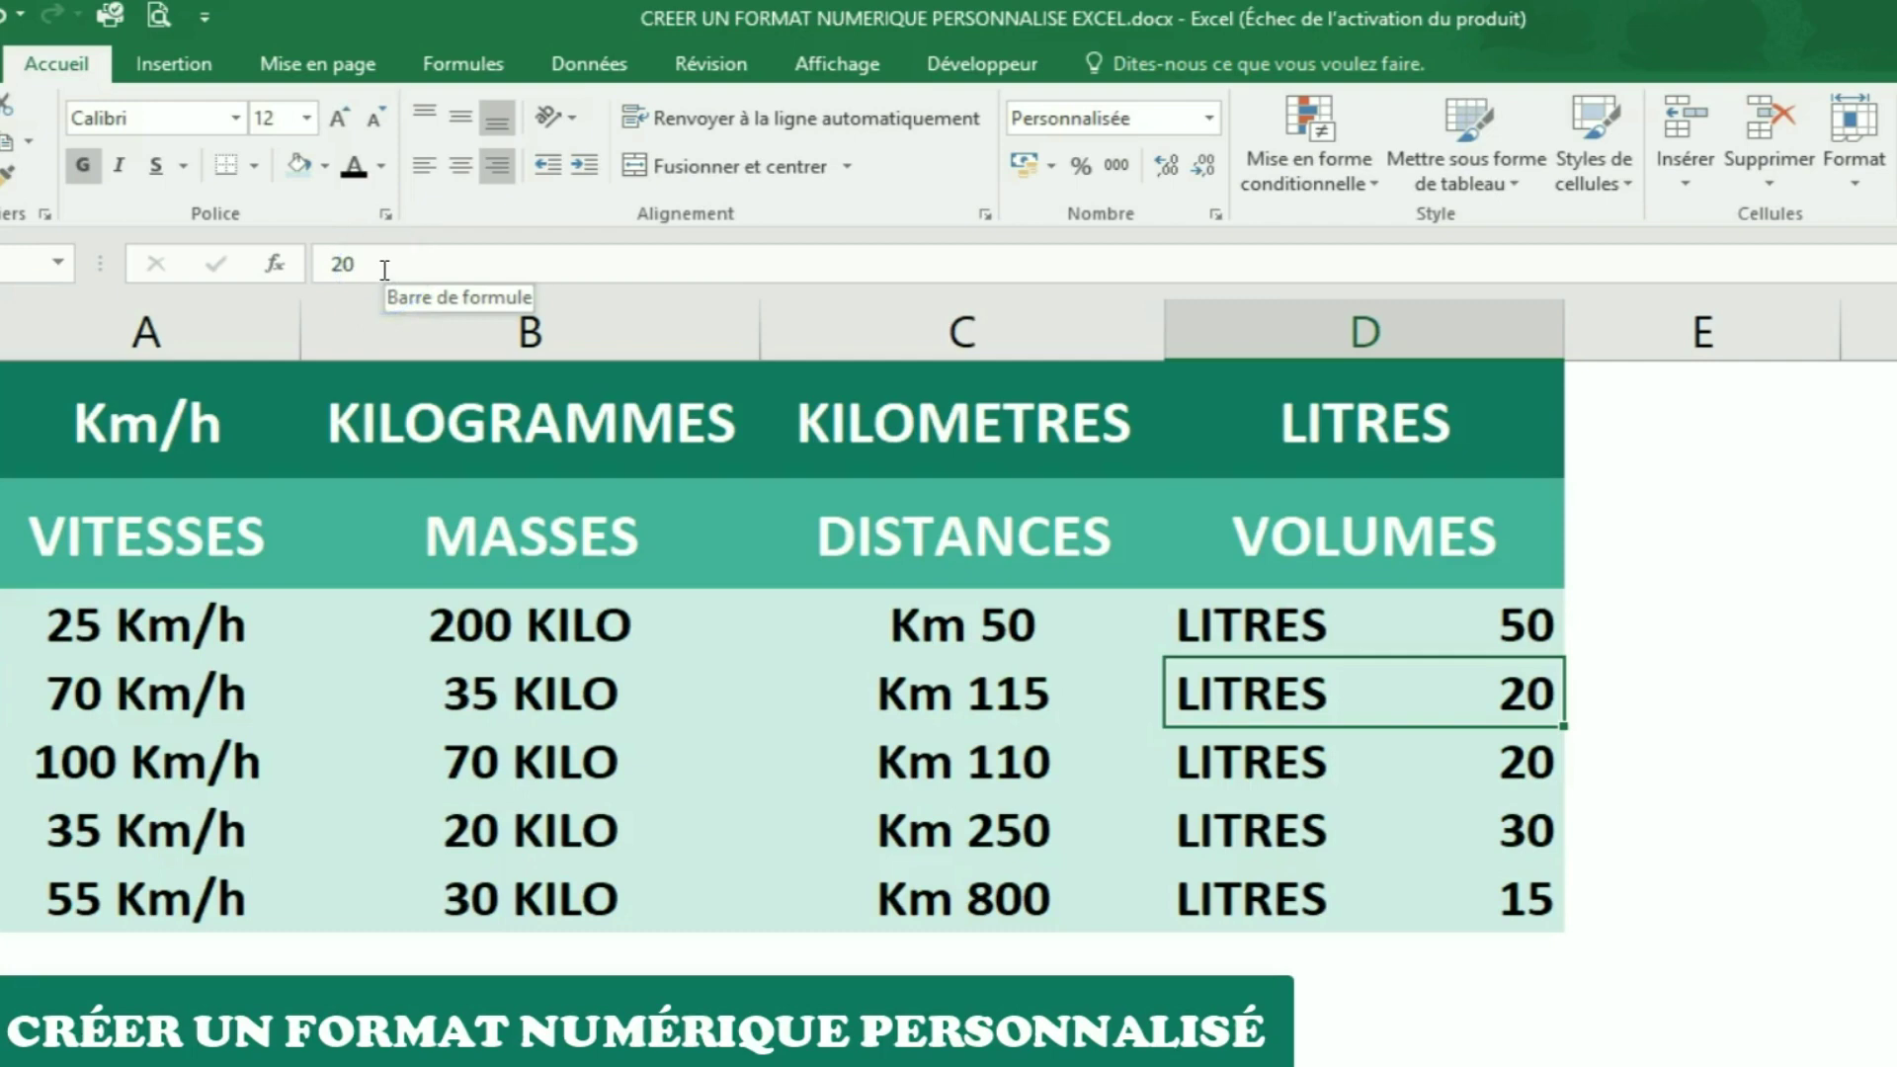
click(1512, 625)
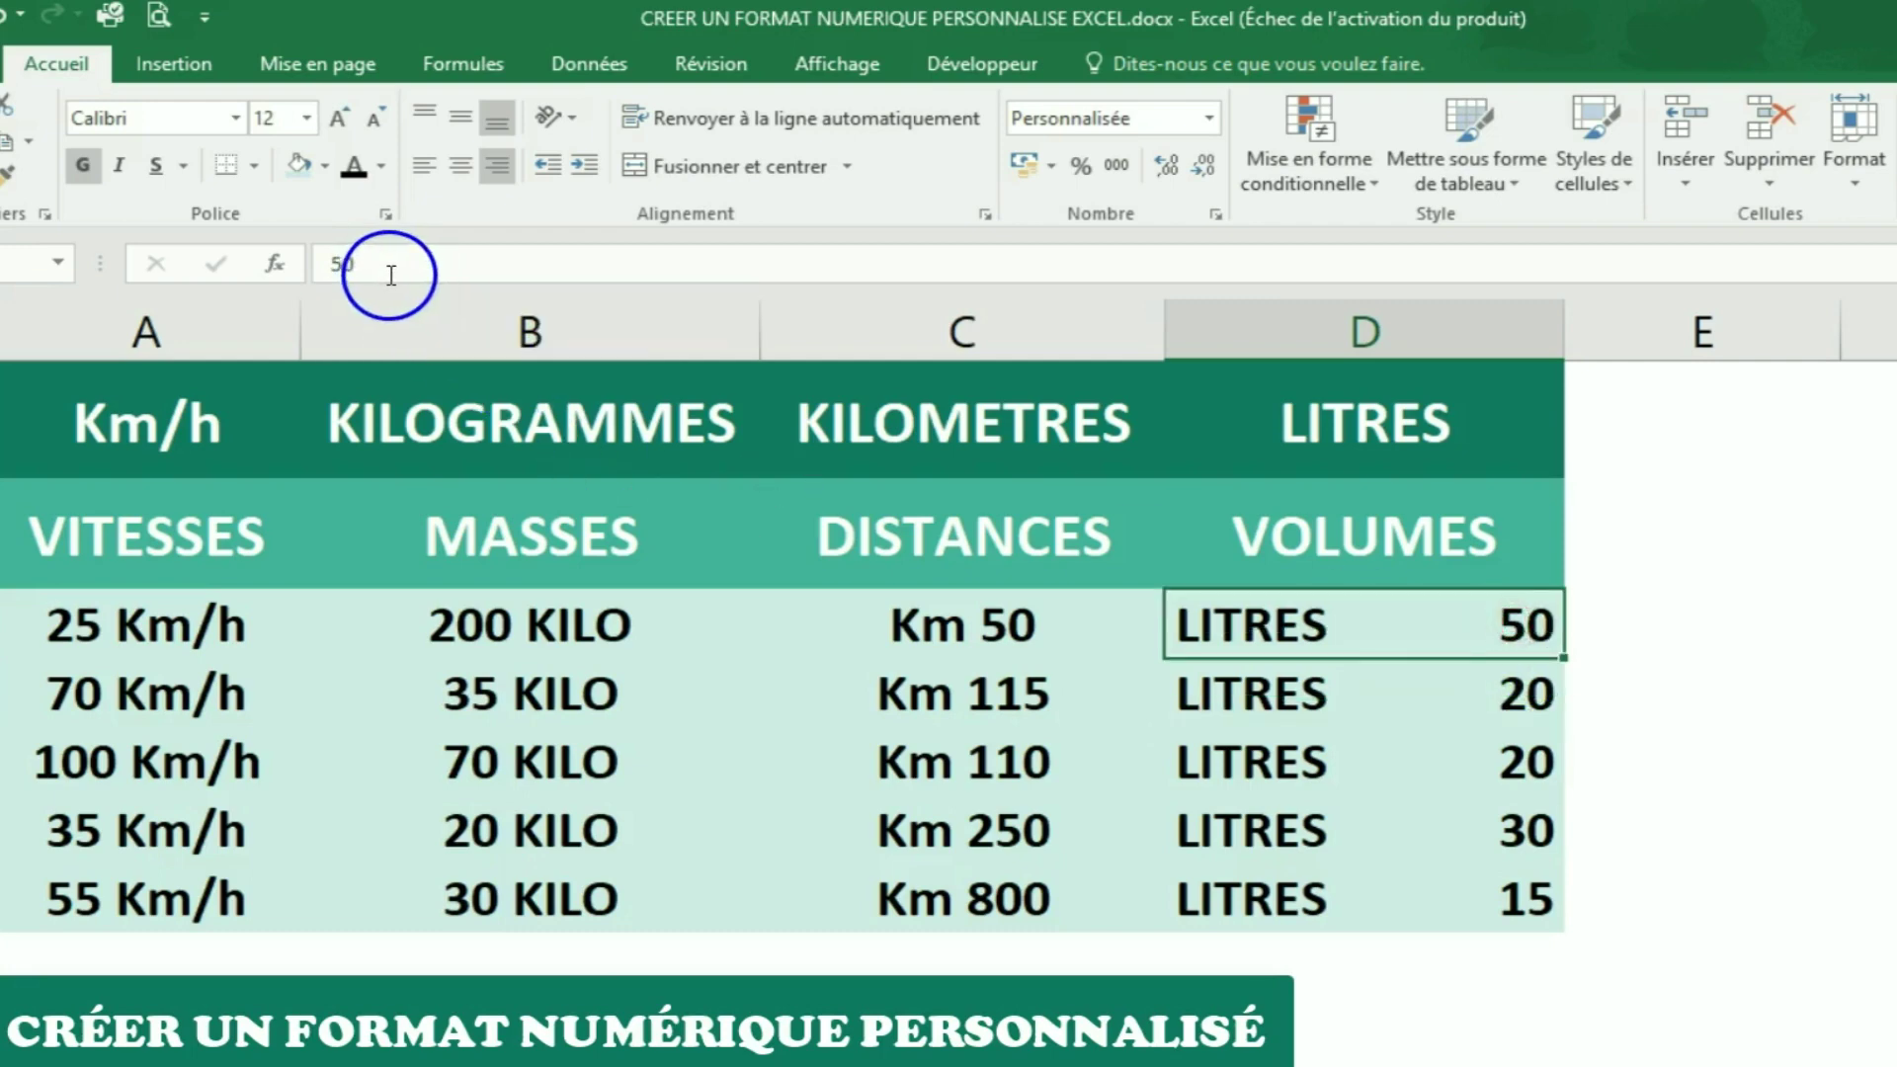
click(1447, 643)
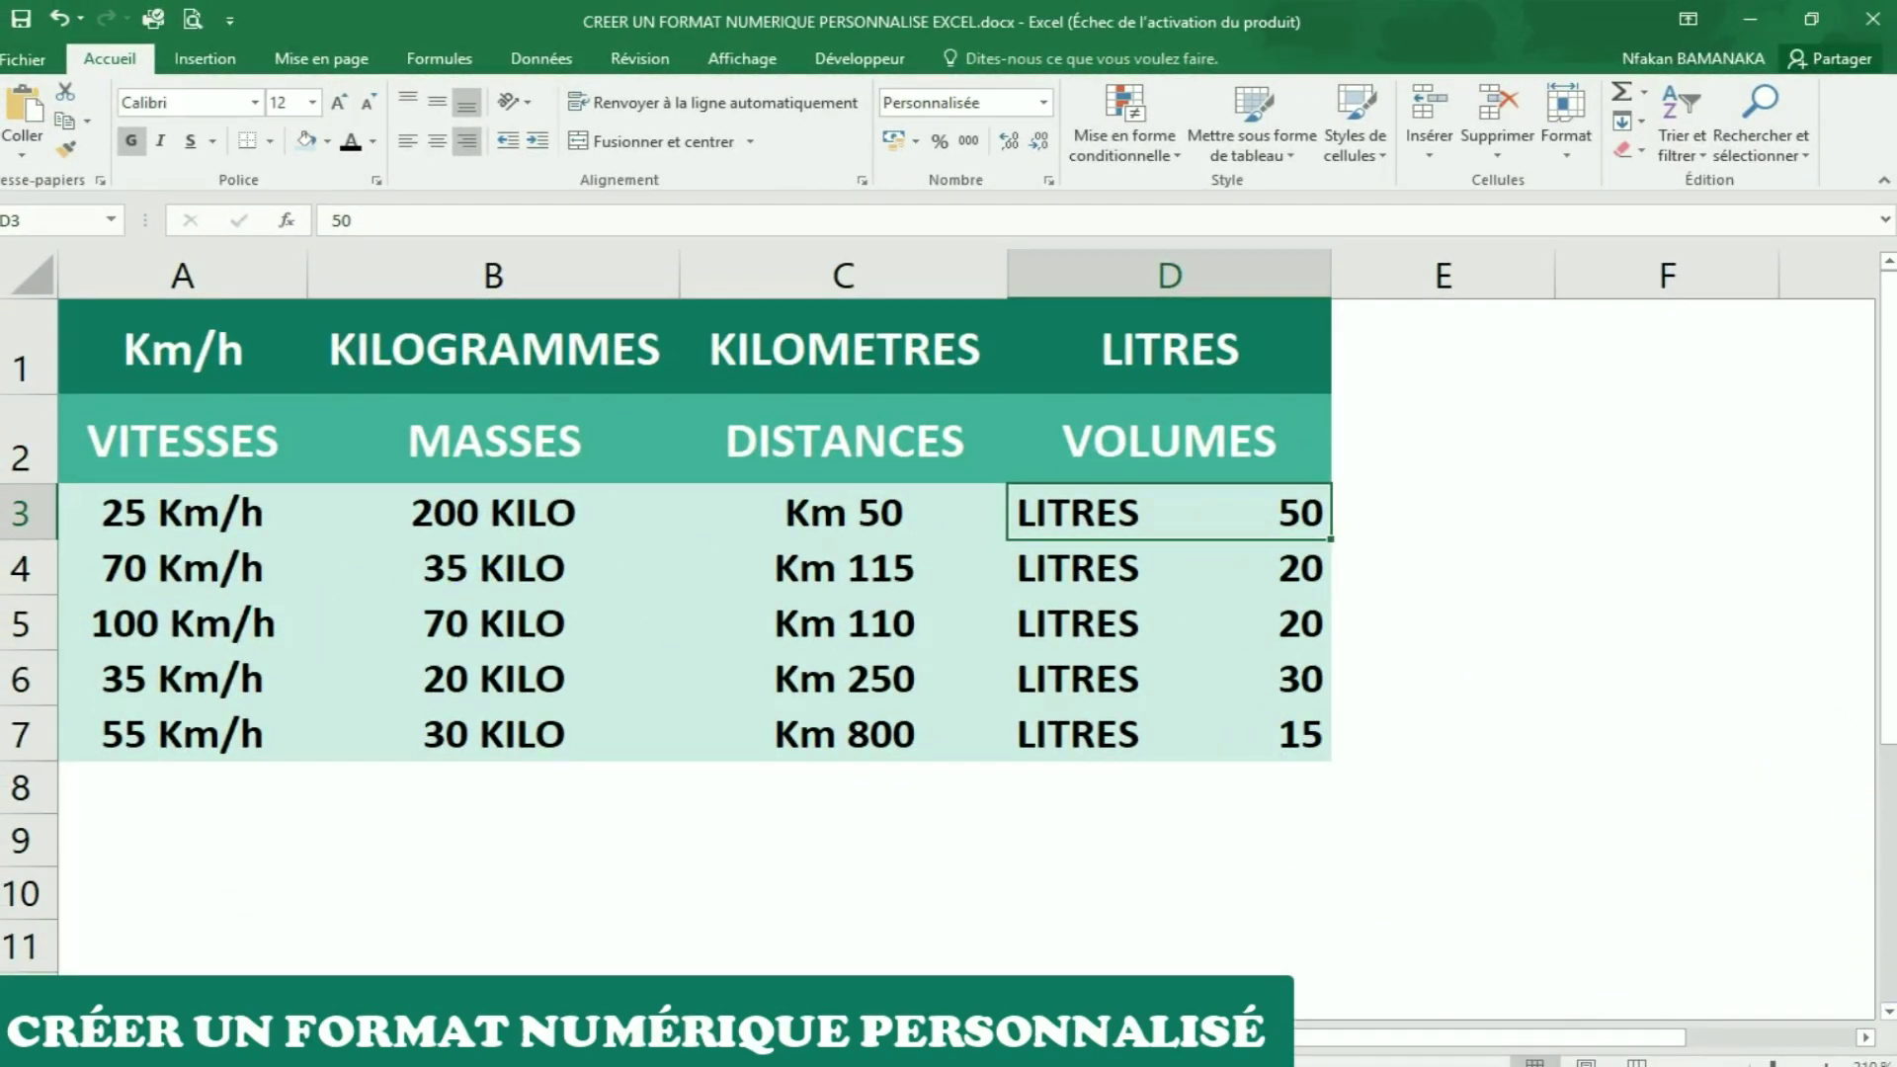
key(alt+Tab)
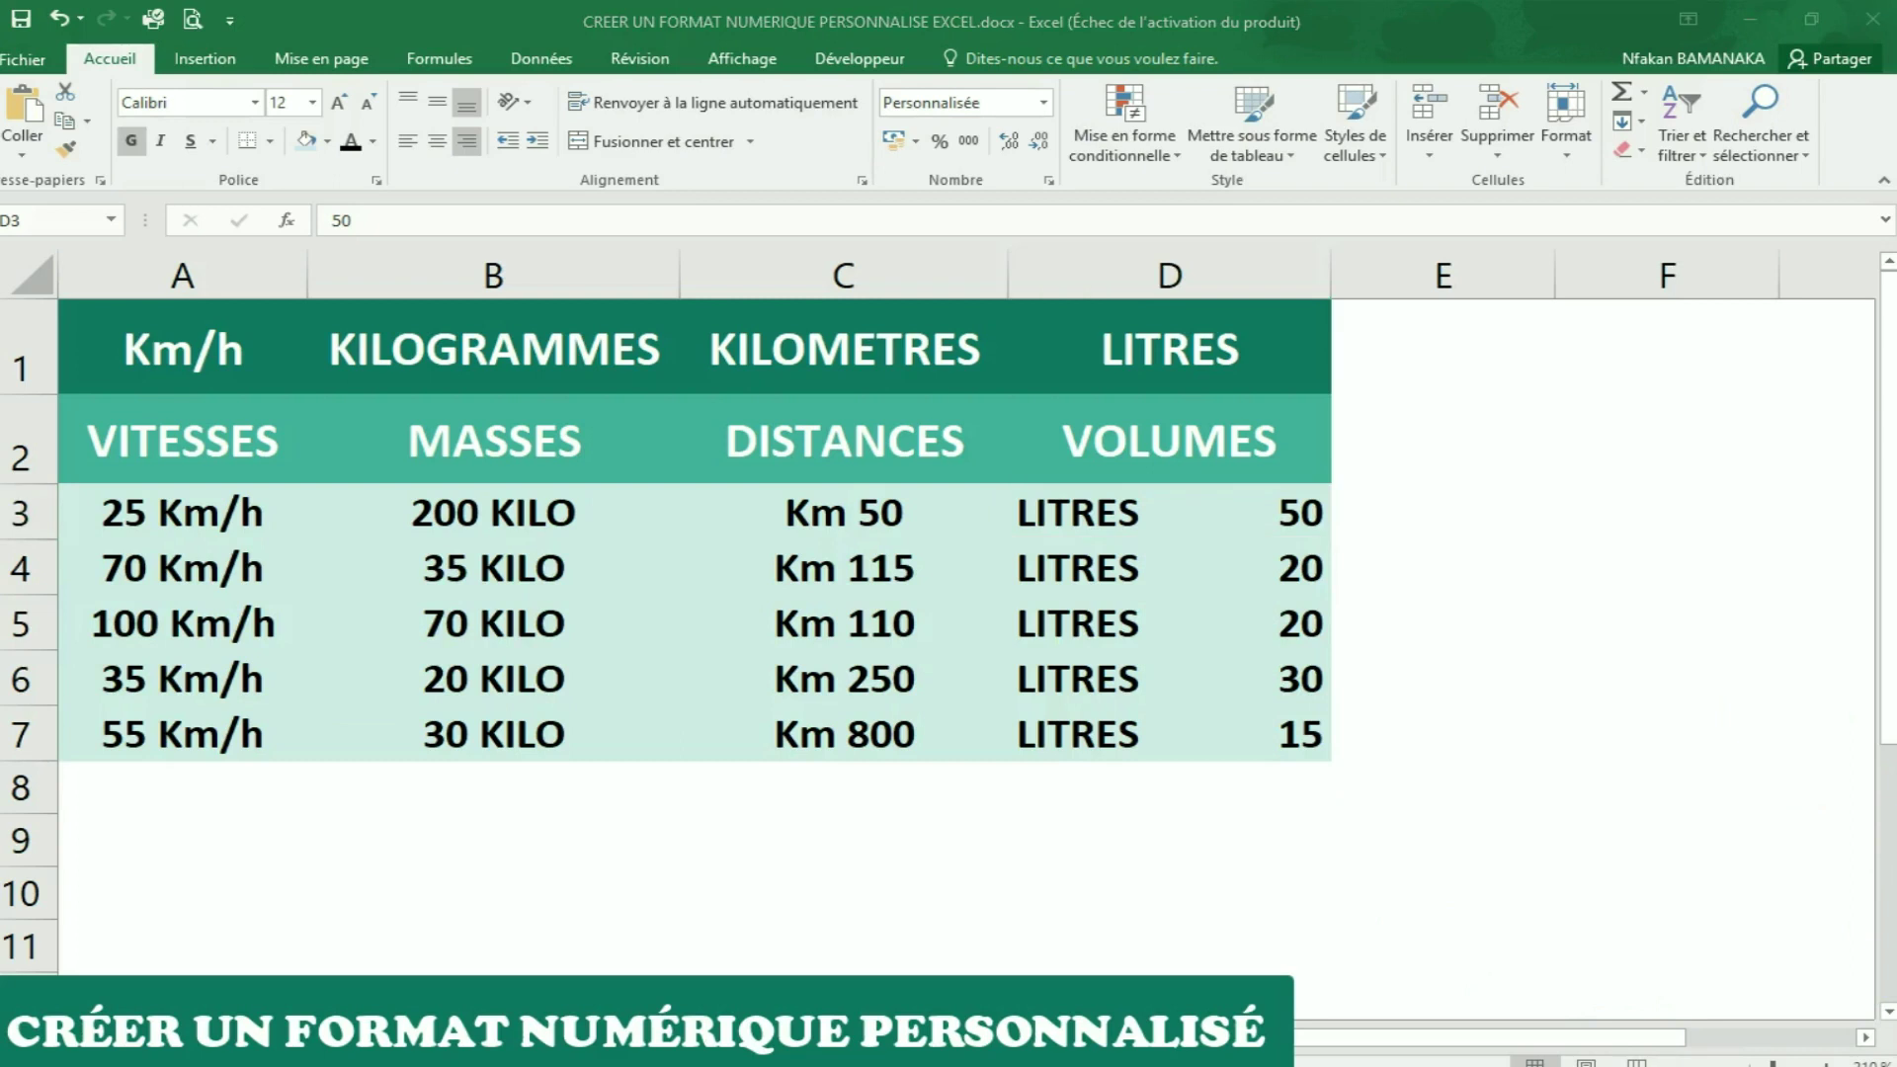